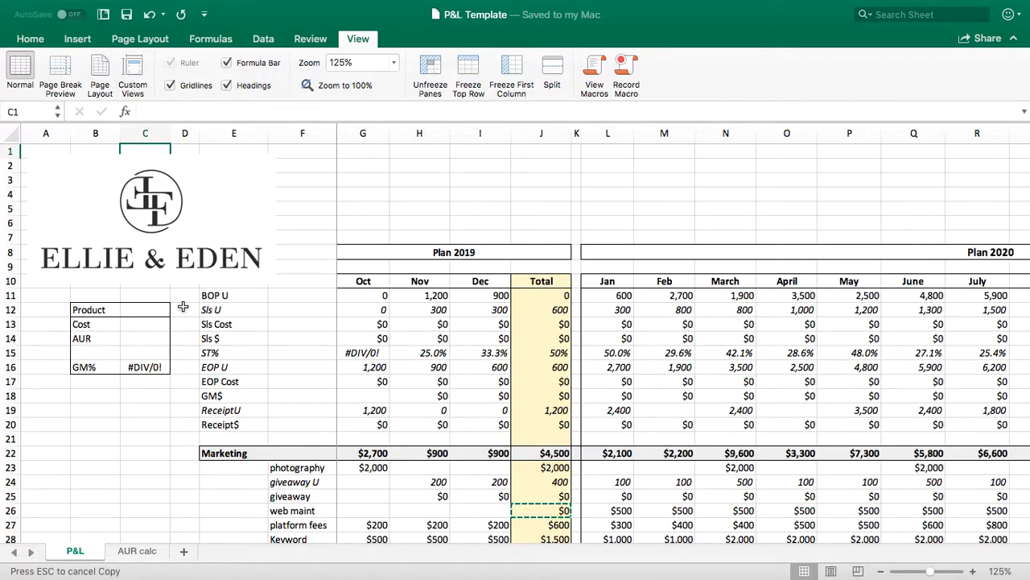
Set the product Cost in the P&L sheet's assumptions box to 10
{"action": "left_click", "coordinate": [135, 326]}
{"action": "left_click", "coordinate": [137, 335]}
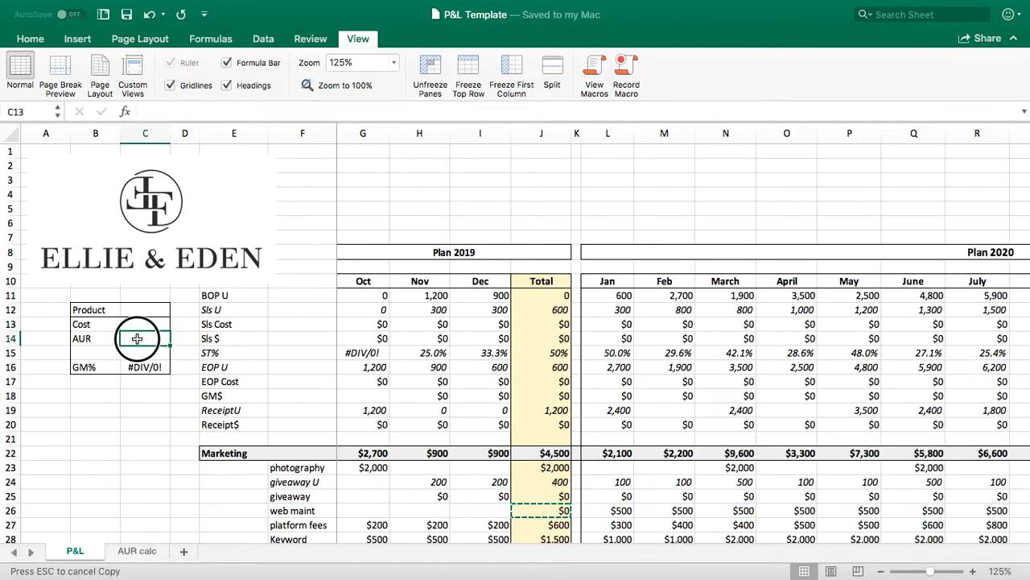
{"action": "left_click", "coordinate": [135, 324]}
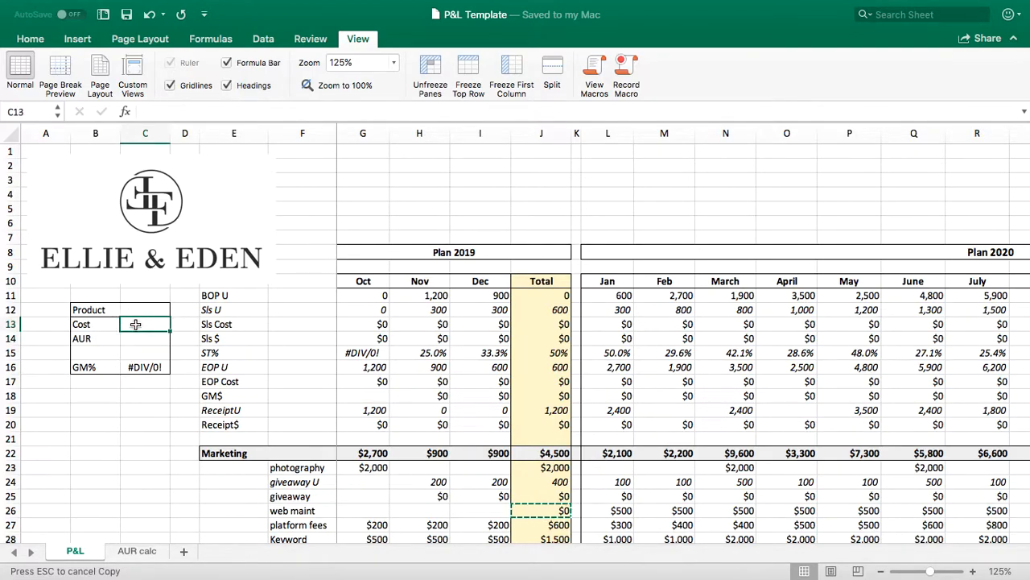
{"action": "type", "text": "10"}
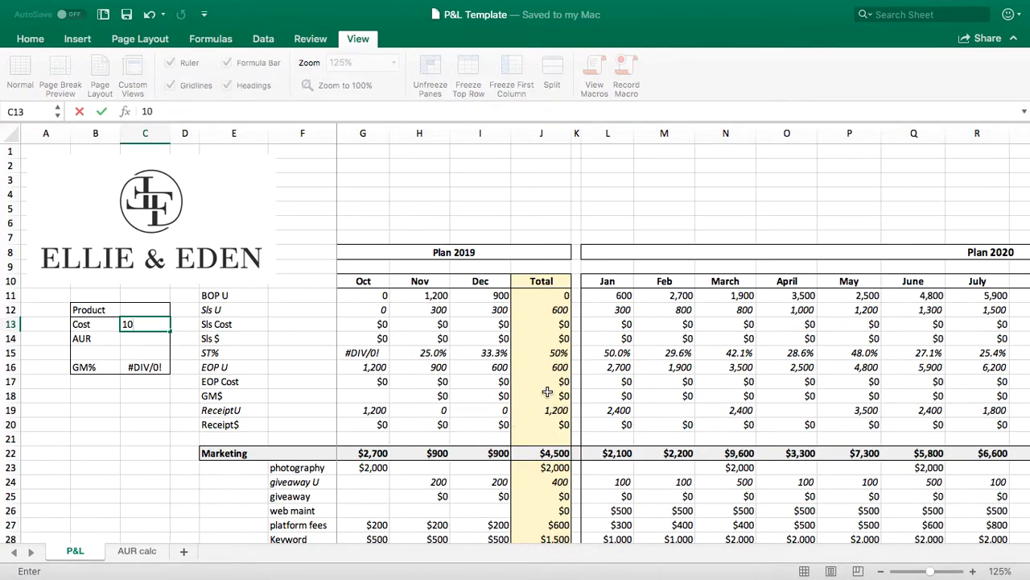
{"action": "key", "text": "Return"}
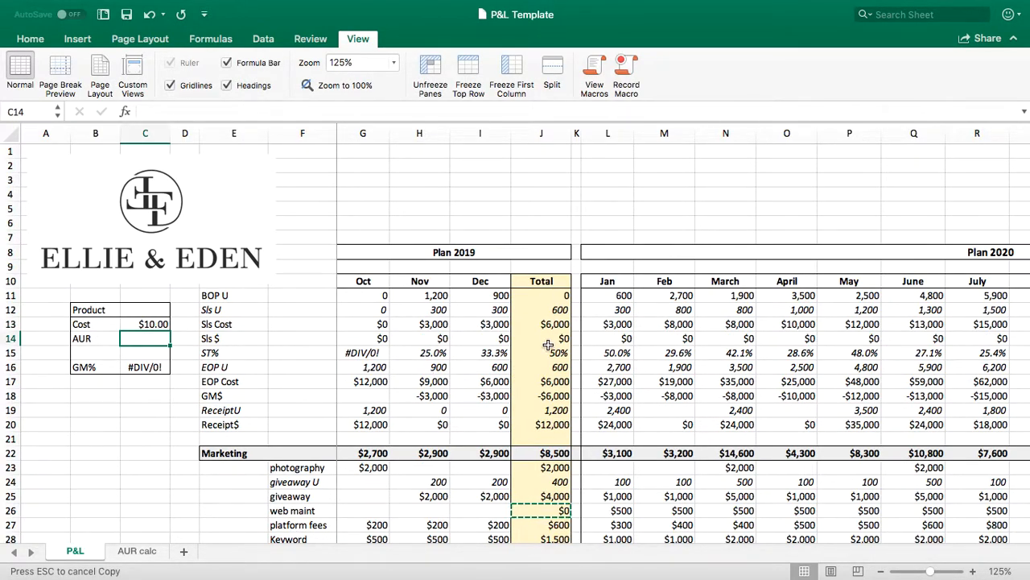
{"action": "key", "text": "Left"}
{"action": "key", "text": "Up"}
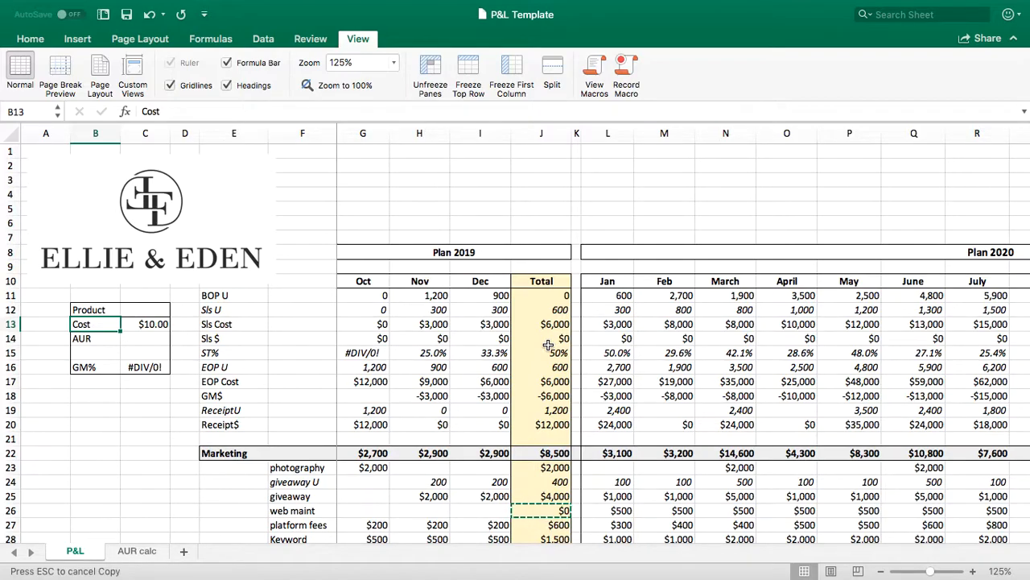
{"action": "key", "text": "Right"}
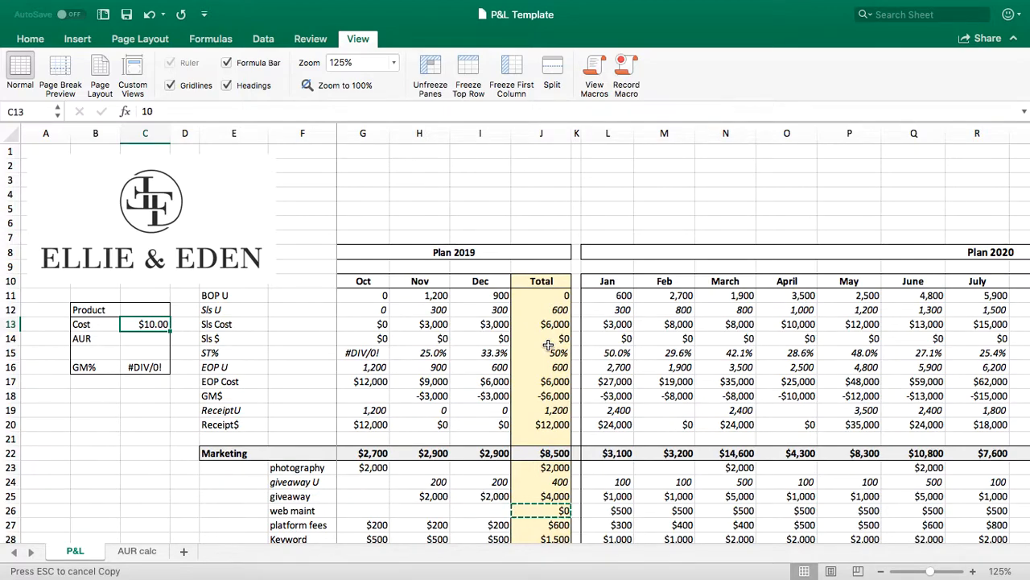
{"action": "key", "text": "Left"}
{"action": "key", "text": "Right"}
{"action": "key", "text": "Down"}
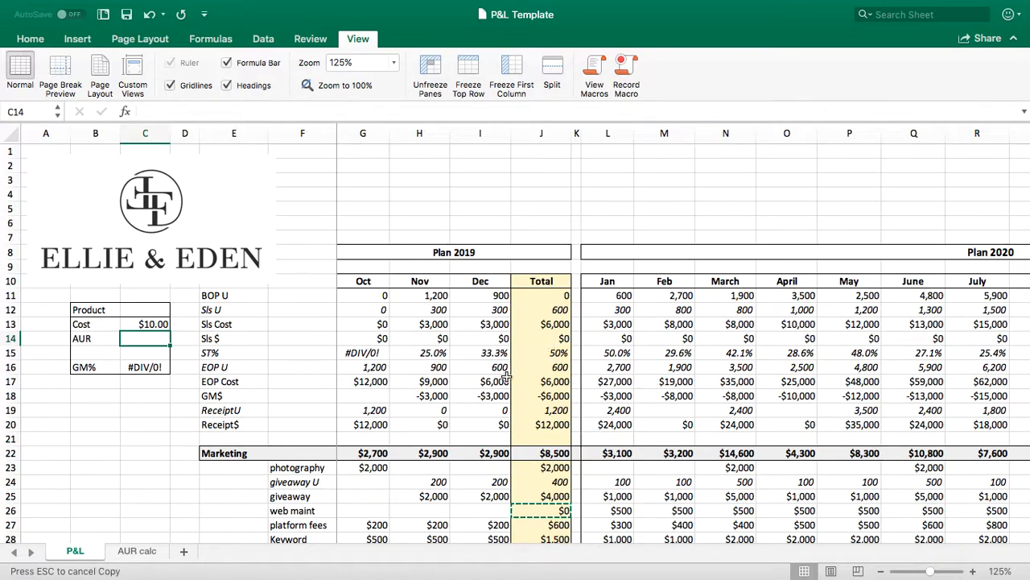
On the AUR calc sheet, set the Ticket Retail to 35
{"action": "left_click", "coordinate": [137, 551]}
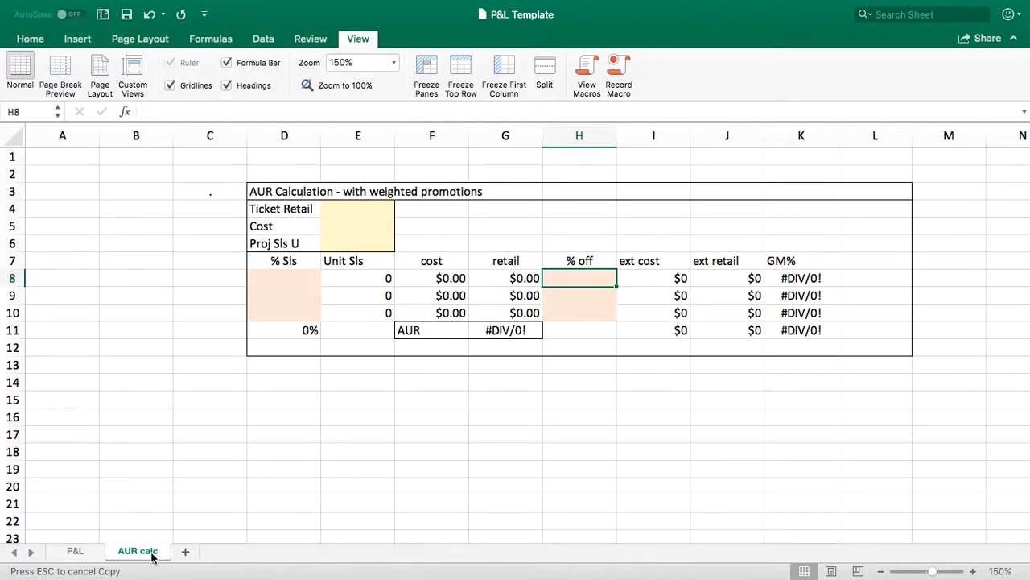
{"action": "key", "text": "Left"}
{"action": "key", "text": "Left"}
{"action": "key", "text": "Left"}
{"action": "key", "text": "Up"}
{"action": "key", "text": "Up"}
{"action": "key", "text": "Up"}
{"action": "key", "text": "Up"}
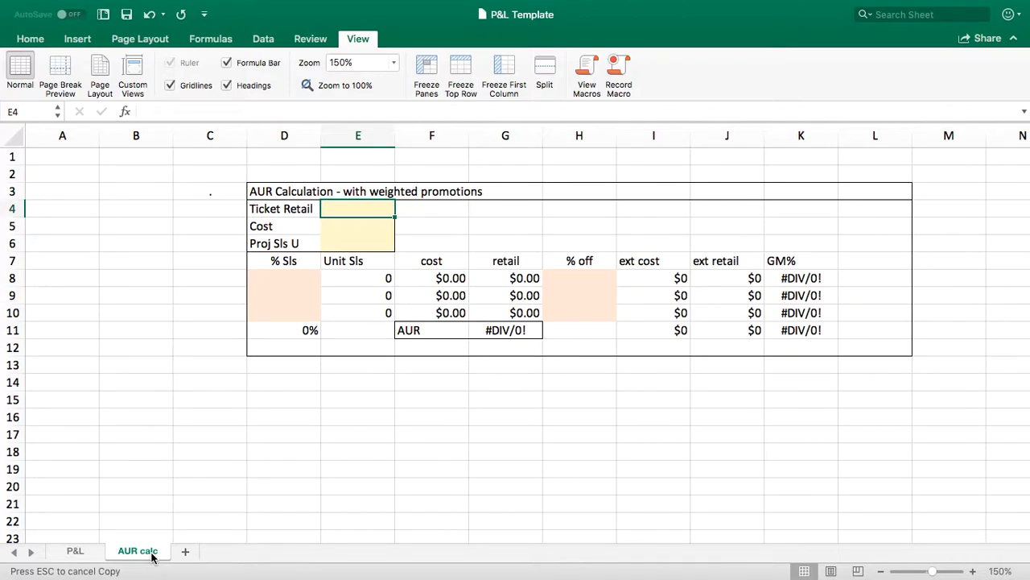
{"action": "type", "text": "35"}
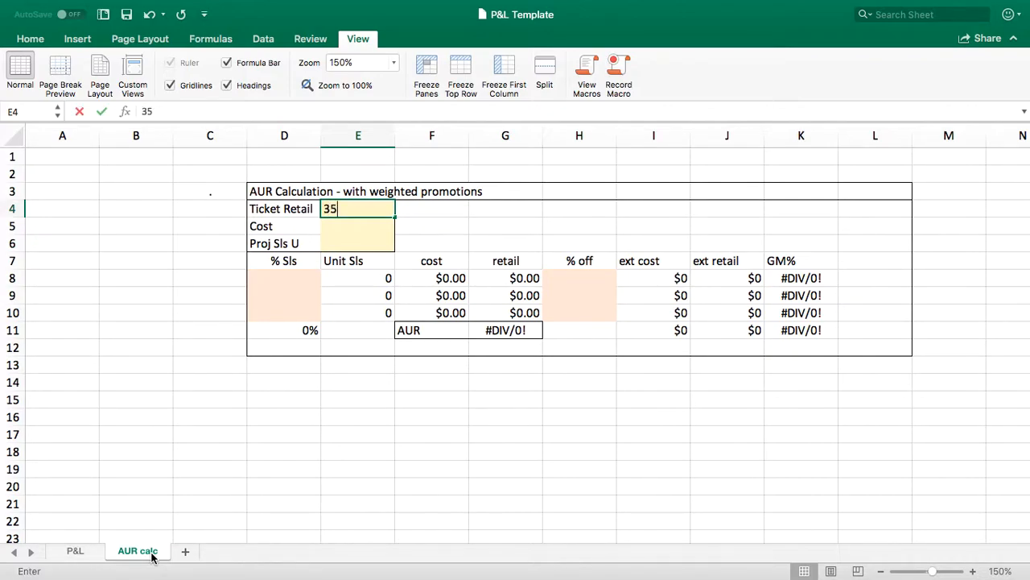
{"action": "key", "text": "Return"}
Set the Cost to 10 and the projected sales units to 20000 in the AUR calculation
{"action": "type", "text": "10"}
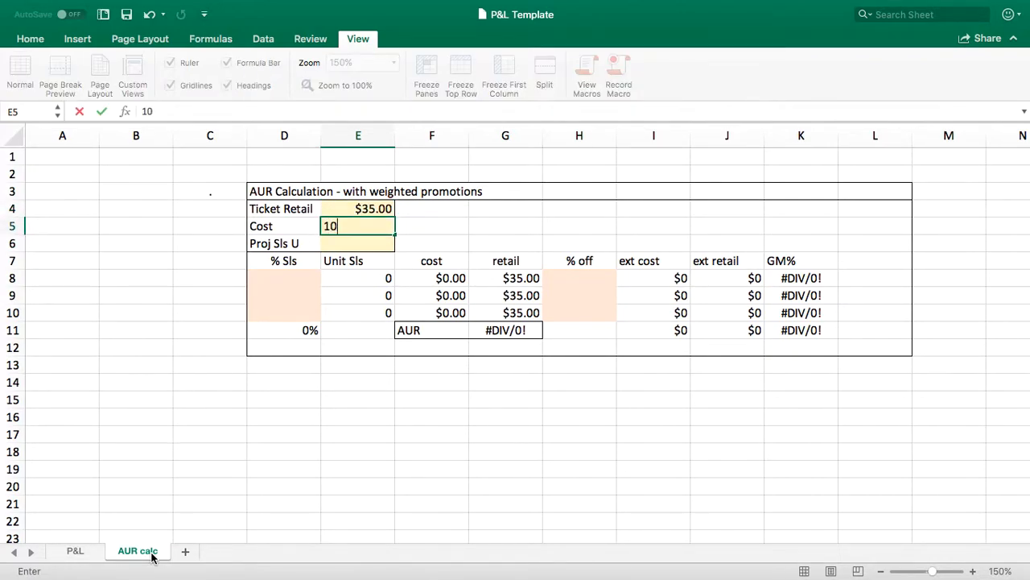
{"action": "key", "text": "Return"}
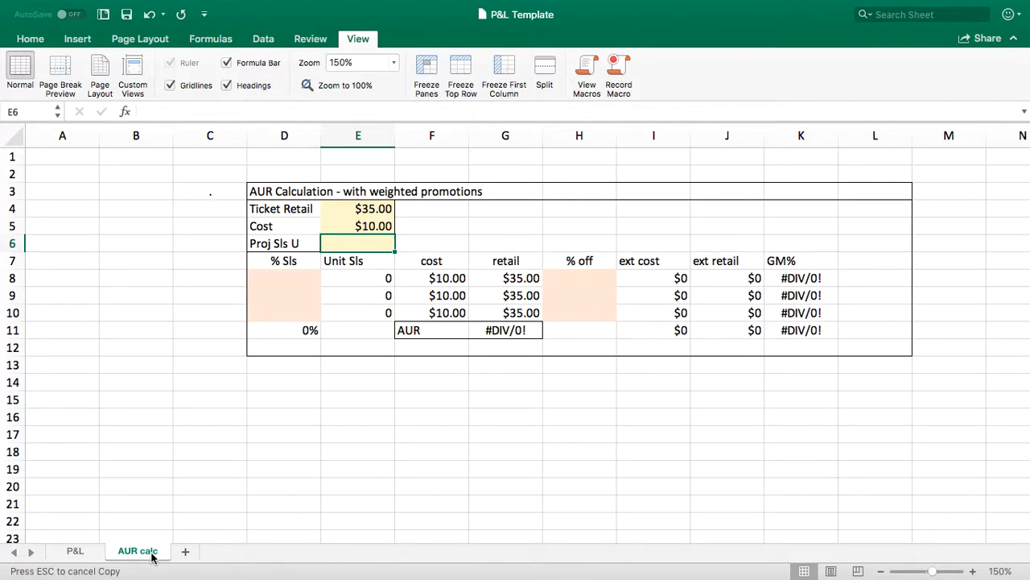
{"action": "type", "text": "20000"}
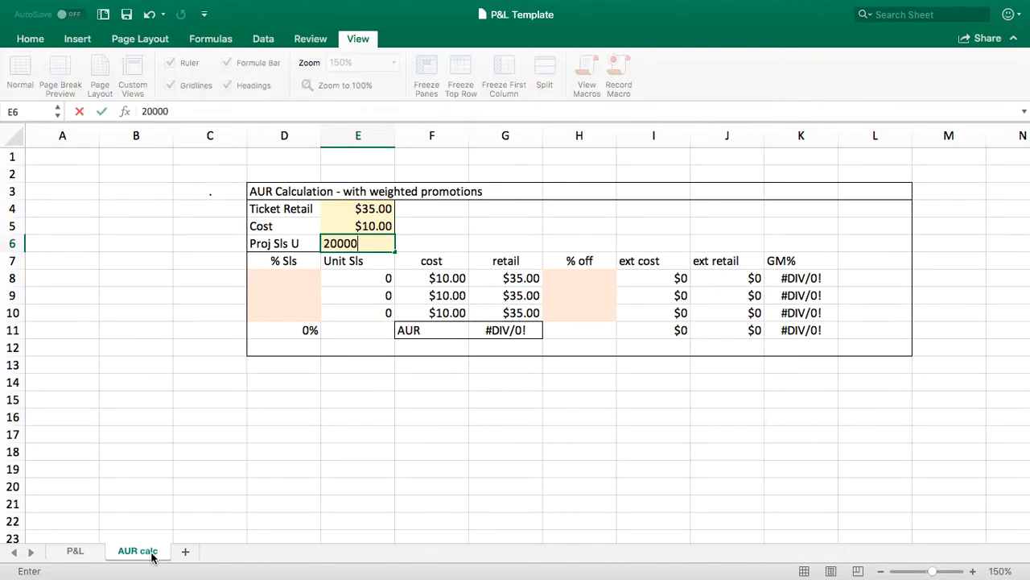
{"action": "key", "text": "Return"}
{"action": "key", "text": "super+c"}
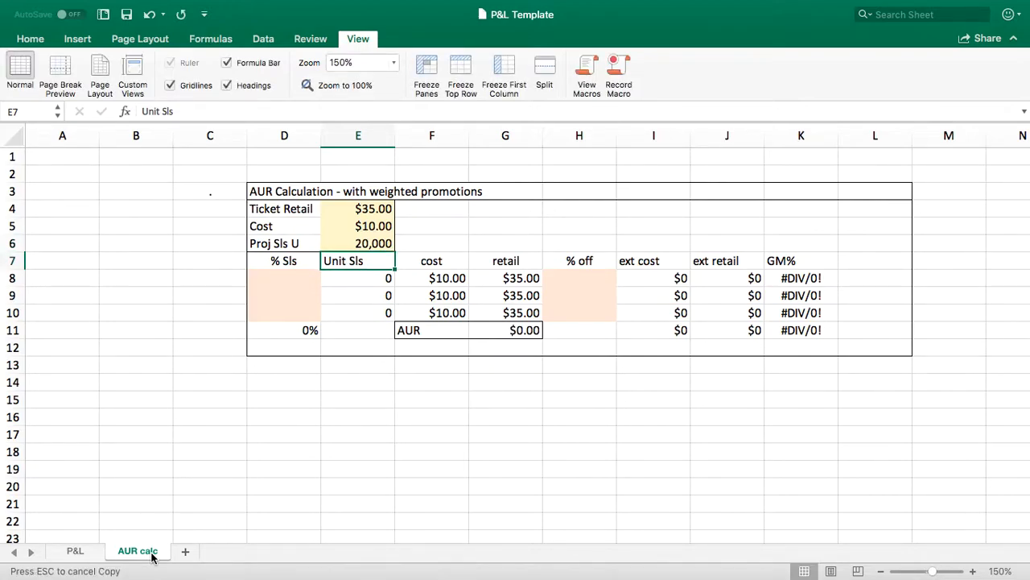
Enter promotion discounts of 20% and 10% in the first two rows of the % off column
{"action": "key", "text": "Right"}
{"action": "key", "text": "Right"}
{"action": "key", "text": "Right"}
{"action": "key", "text": "Down"}
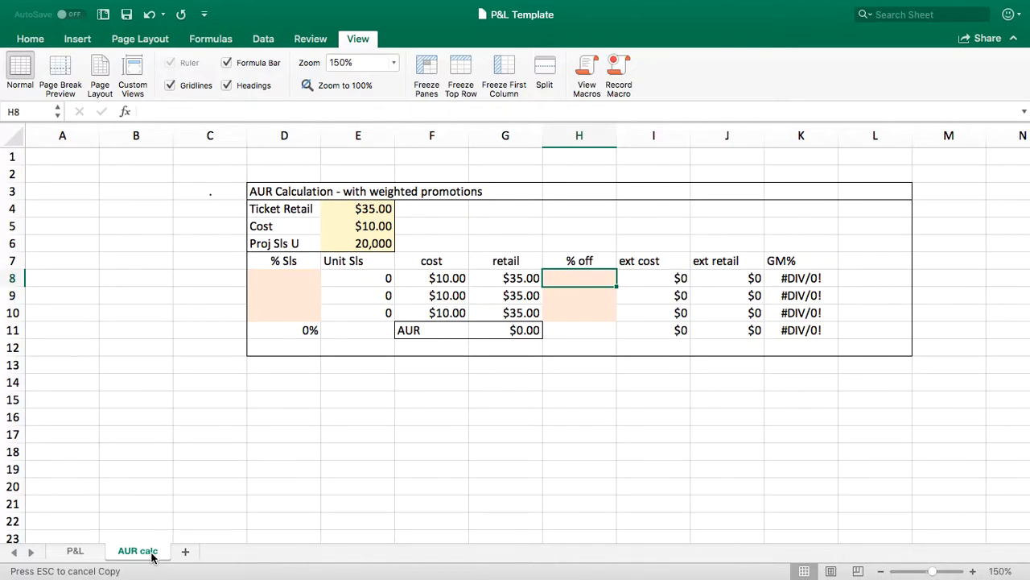
{"action": "type", "text": "20%"}
{"action": "key", "text": "Return"}
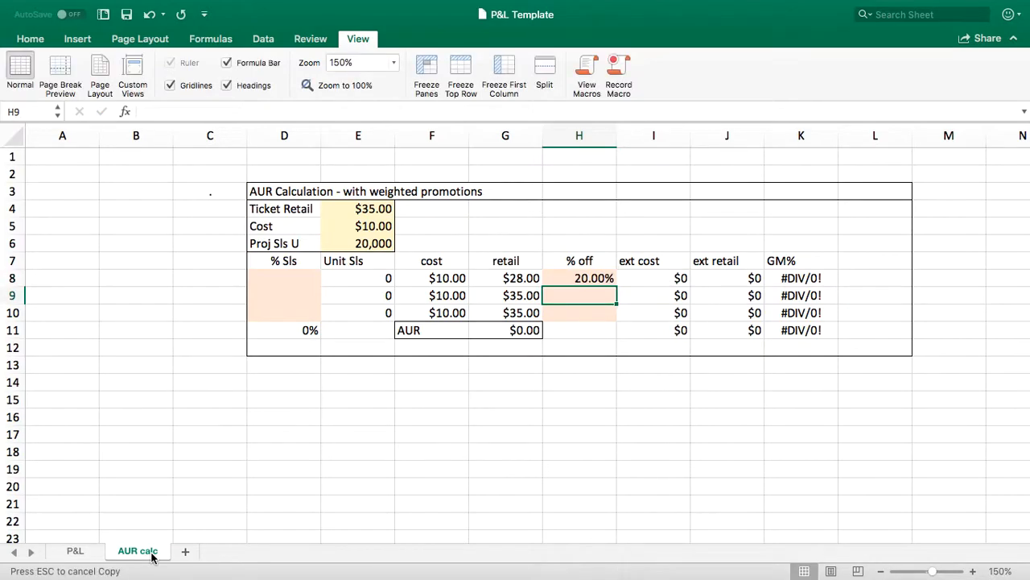
{"action": "type", "text": "10"}
{"action": "key", "text": "Return"}
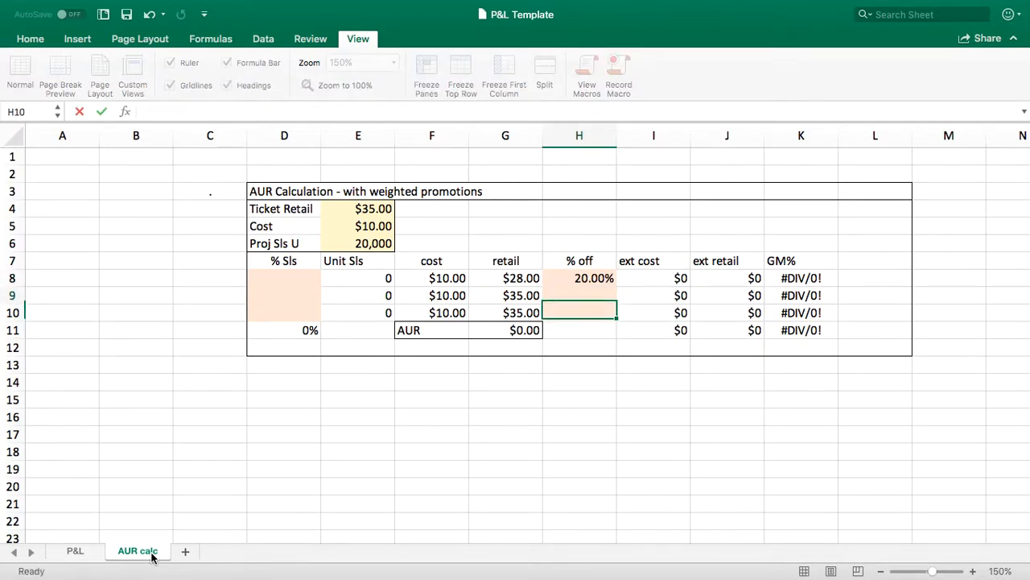
{"action": "type", "text": "0"}
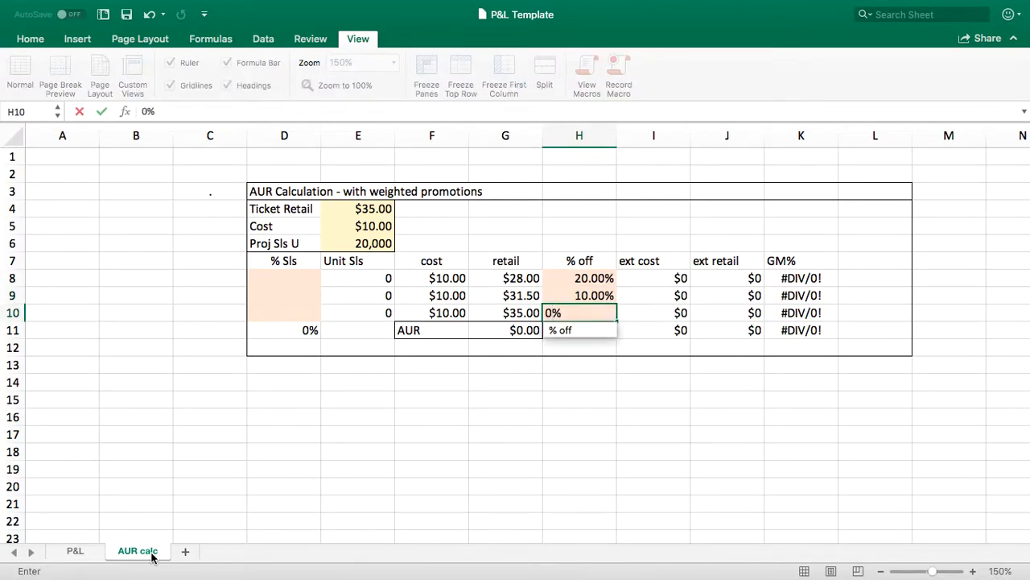
{"action": "key", "text": "Down"}
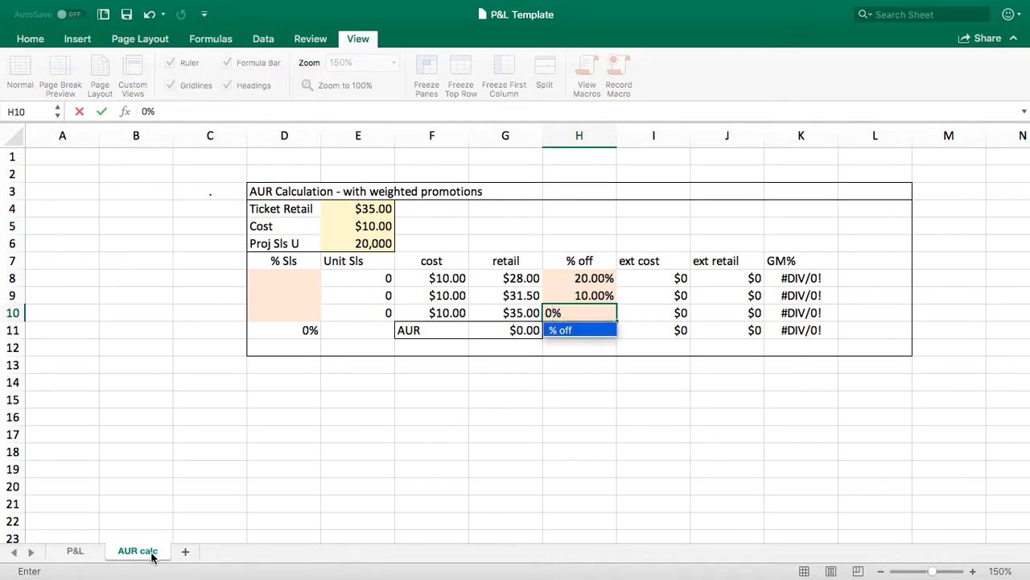
{"action": "key", "text": "Return"}
{"action": "key", "text": "Up"}
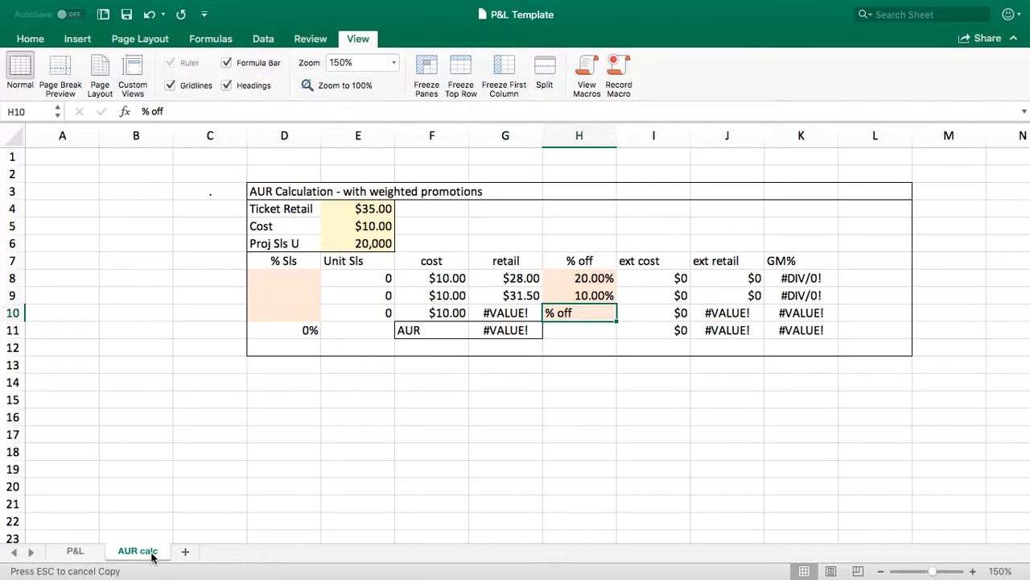
Set the % off in the third promotion row to 0%
{"action": "type", "text": "0"}
{"action": "key", "text": "Return"}
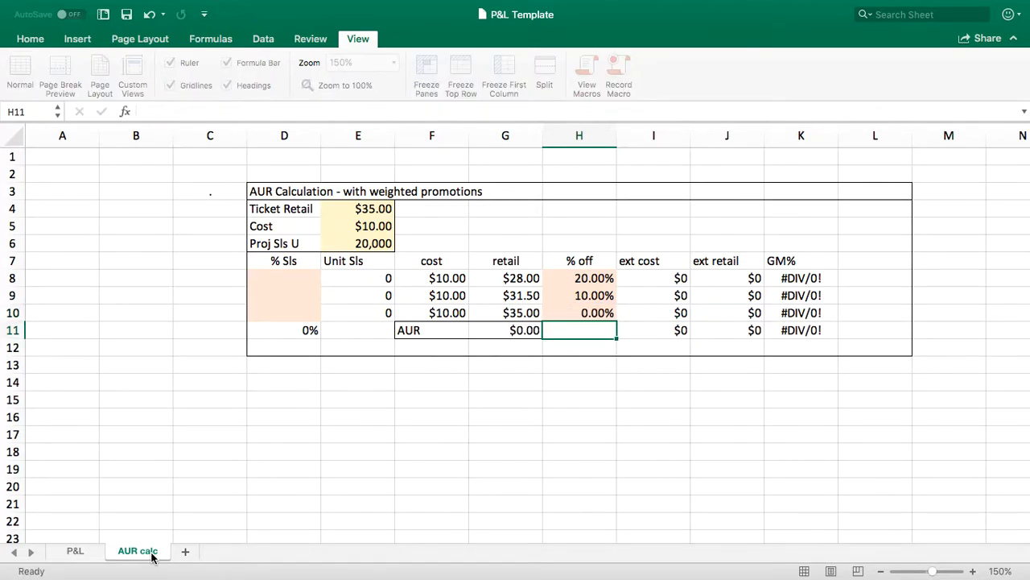
{"action": "key", "text": "super+c"}
{"action": "key", "text": "Left"}
{"action": "key", "text": "Up"}
{"action": "key", "text": "Up"}
{"action": "key", "text": "Up"}
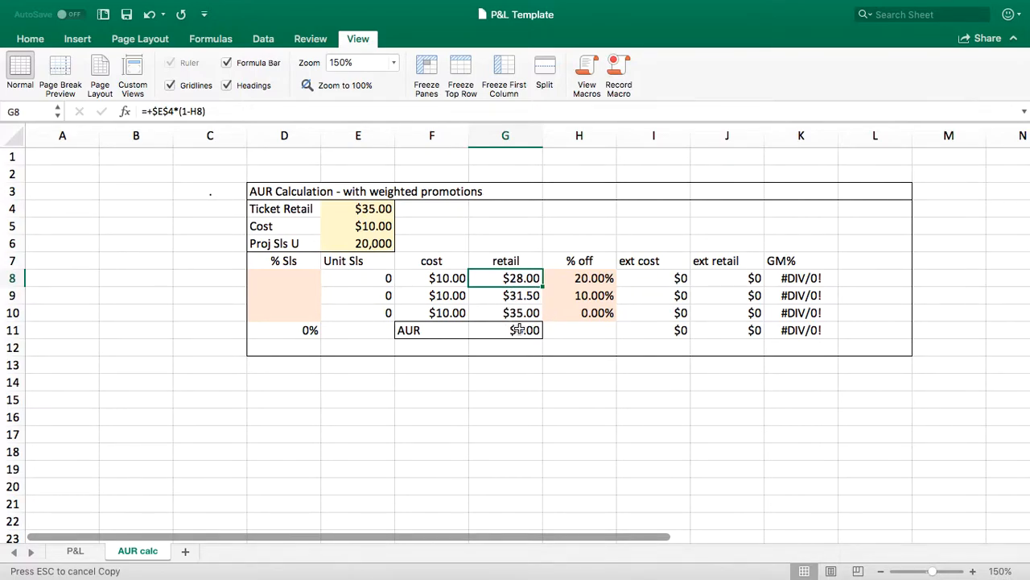
Enter the sales mix of 20%, 30% and 50% down the three rows of the % Sls column
{"action": "left_click", "coordinate": [279, 277]}
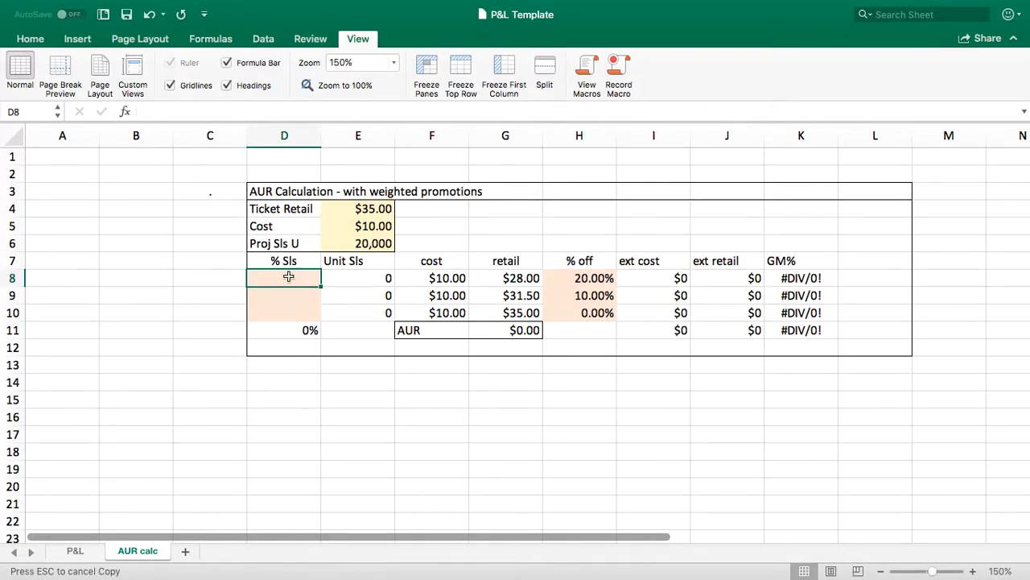
{"action": "type", "text": "20%"}
{"action": "key", "text": "Return"}
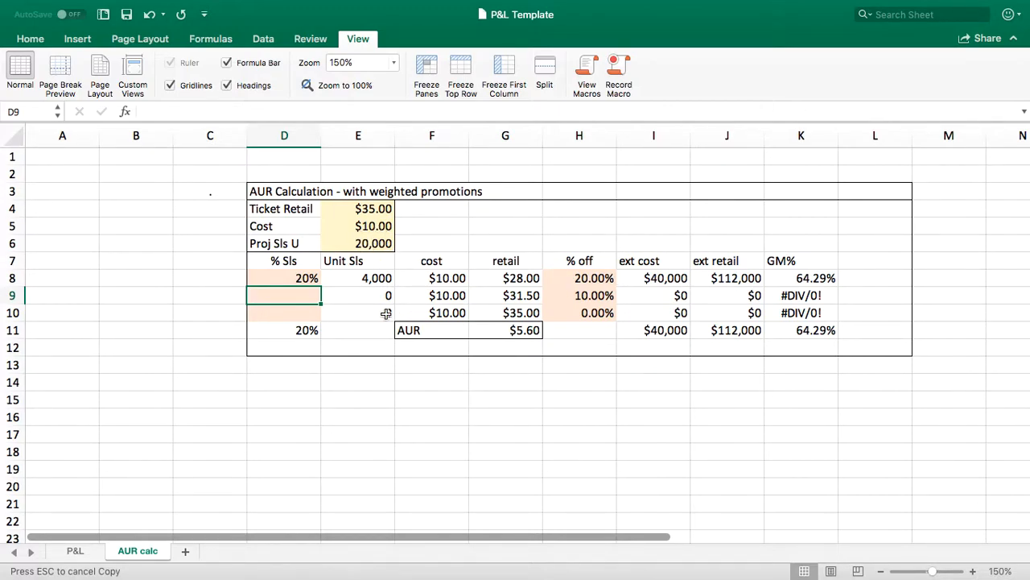
{"action": "type", "text": "30%"}
{"action": "key", "text": "Return"}
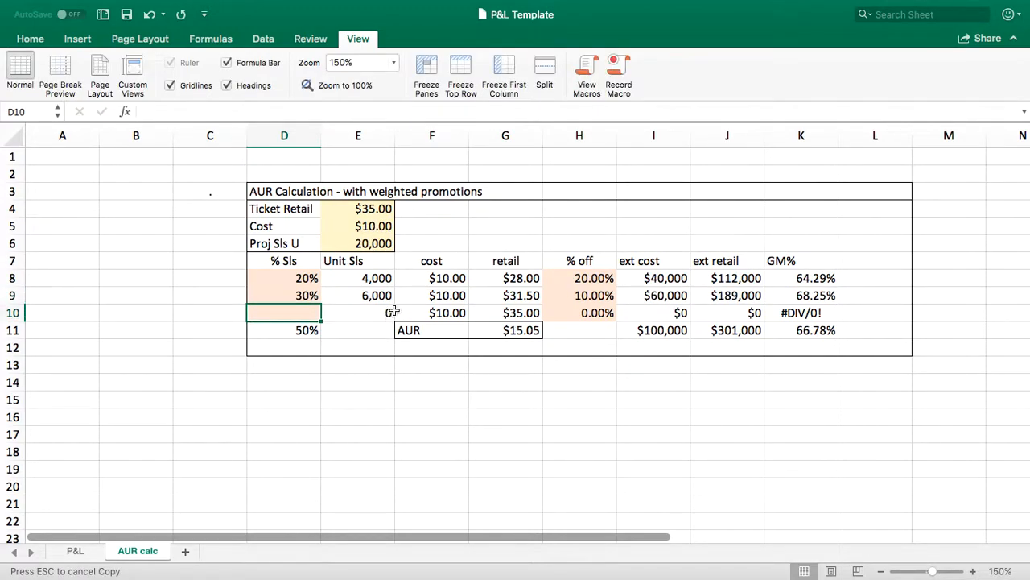
{"action": "type", "text": "50%"}
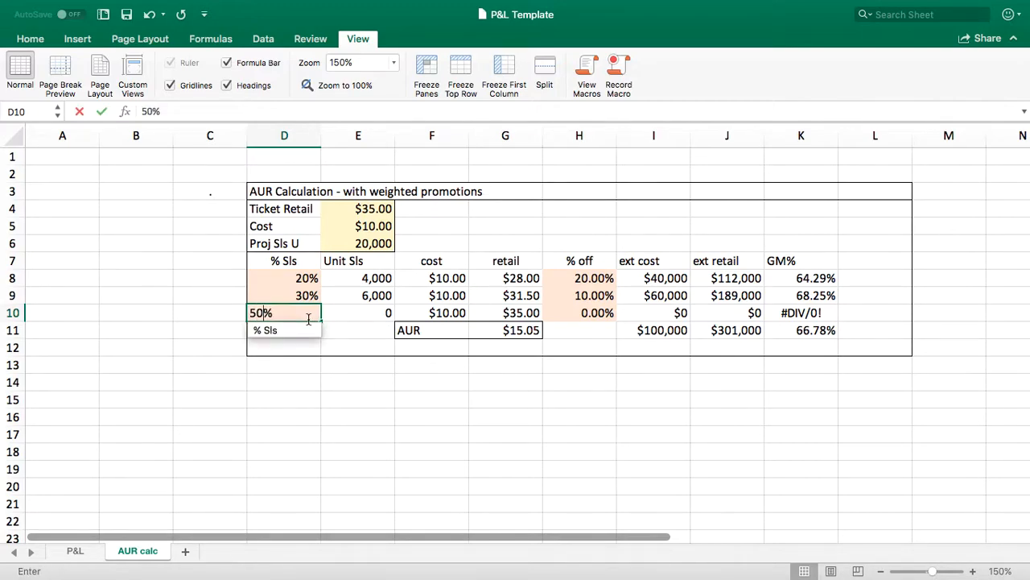
{"action": "key", "text": "Return"}
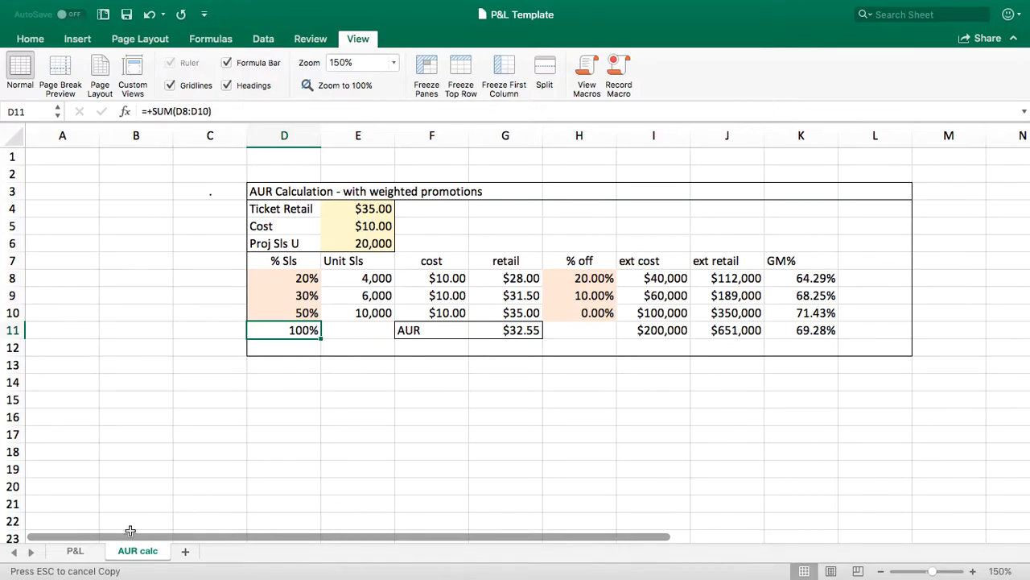
Return to the P&L sheet and set the product's AUR to 32.55
{"action": "left_click", "coordinate": [74, 552]}
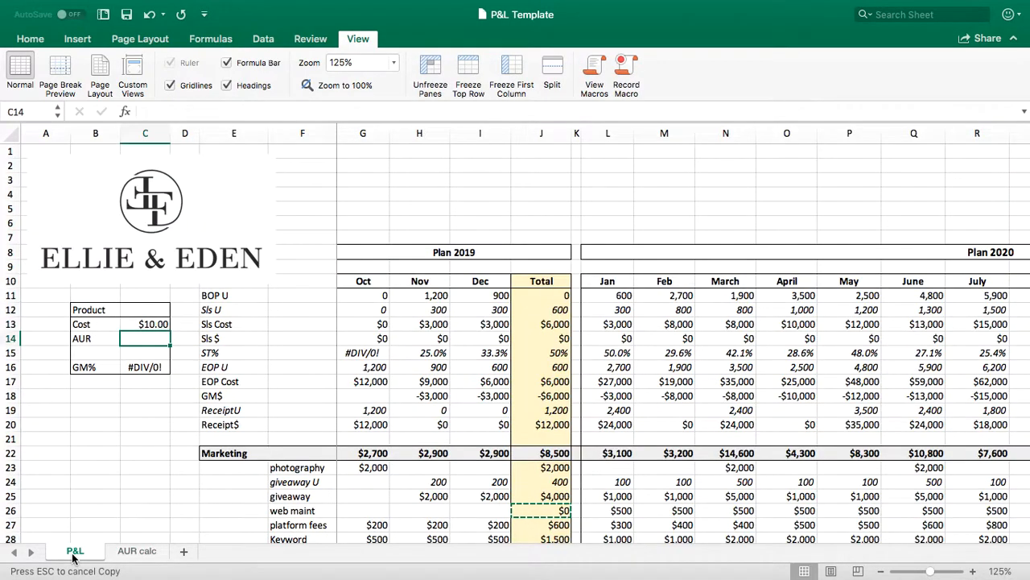
{"action": "type", "text": "32.55"}
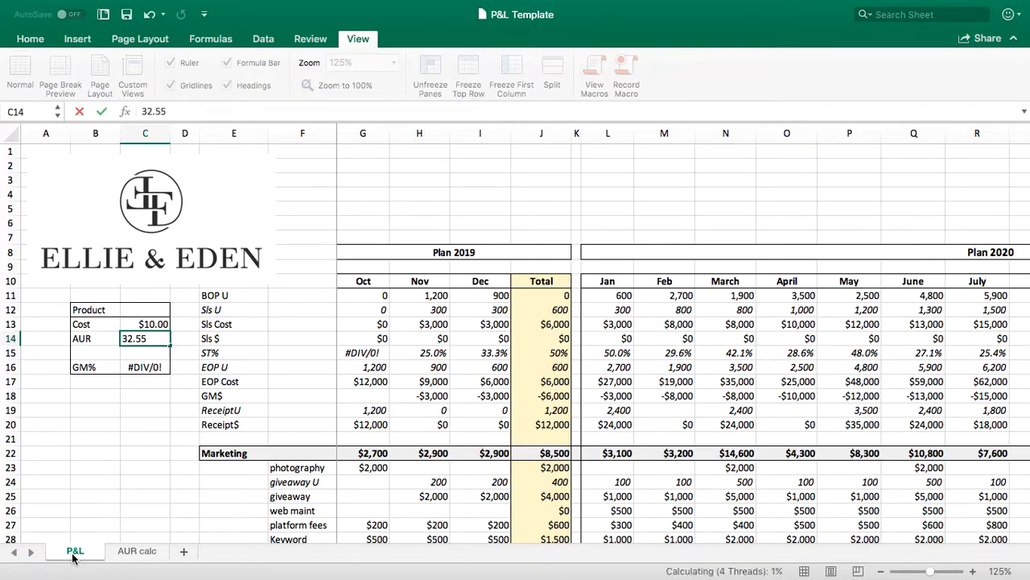
{"action": "key", "text": "Return"}
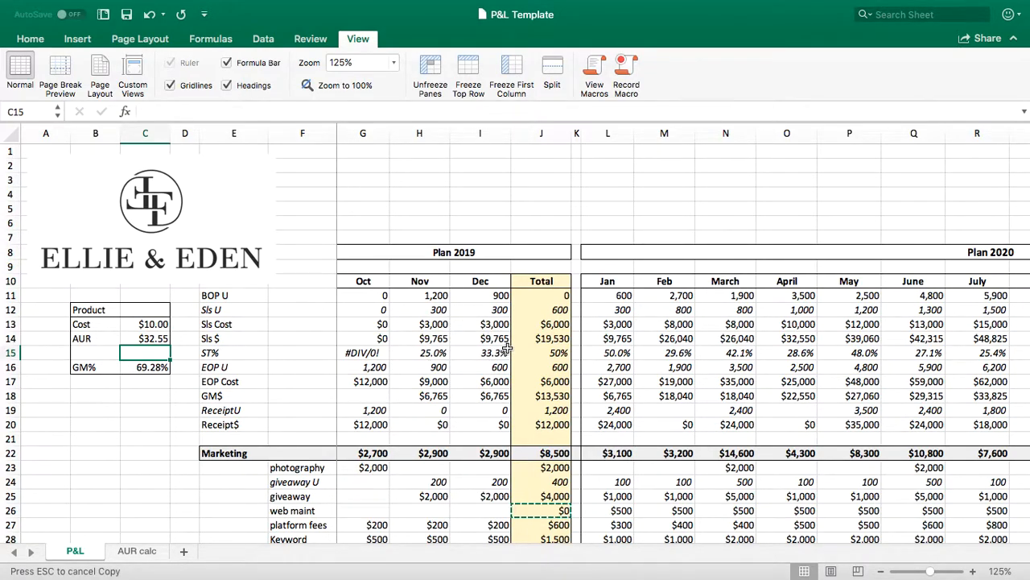
Set the October 2019 ReceiptU value to 1200 in the P&L plan
{"action": "key", "text": "Down"}
{"action": "key", "text": "Down"}
{"action": "key", "text": "Down"}
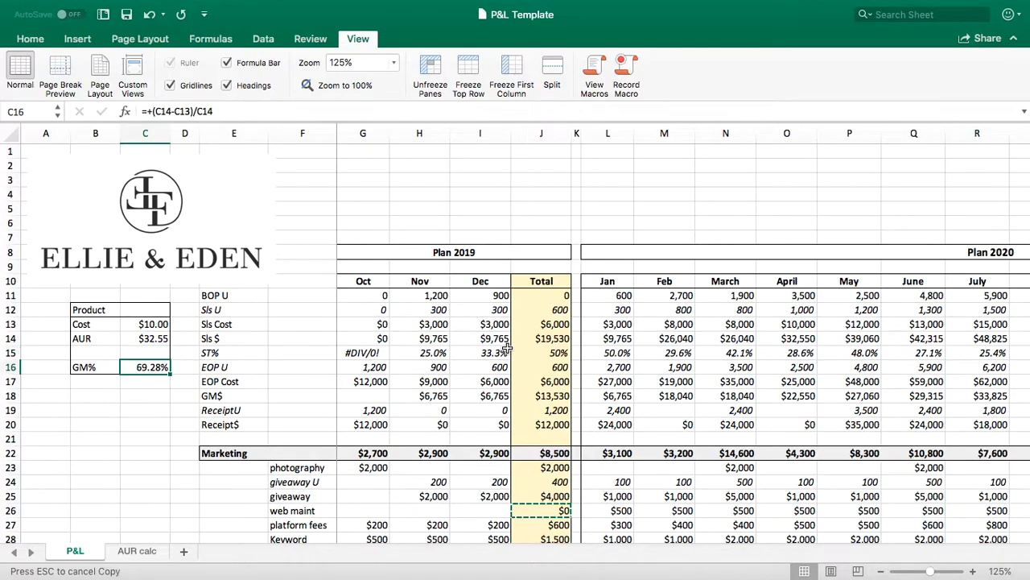
{"action": "key", "text": "Right"}
{"action": "key", "text": "Right"}
{"action": "key", "text": "Right"}
{"action": "key", "text": "Right"}
{"action": "key", "text": "Down"}
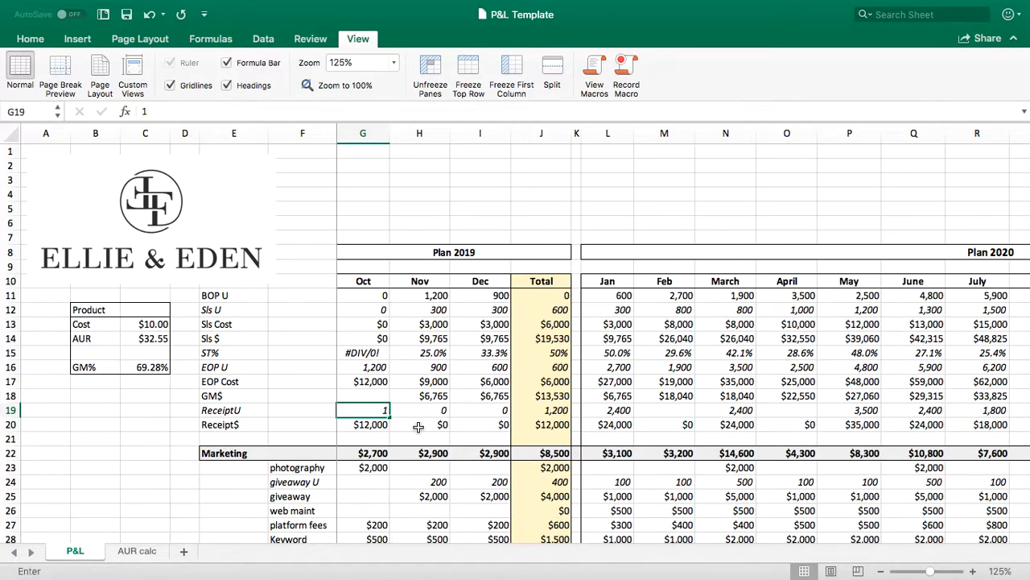
{"action": "type", "text": "1200"}
{"action": "key", "text": "Return"}
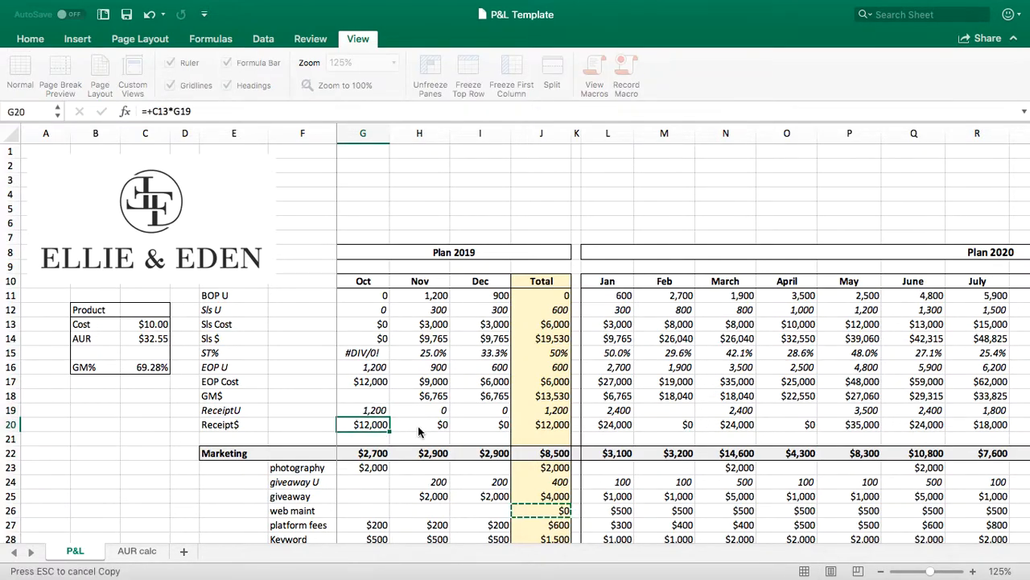
{"action": "key", "text": "Up"}
{"action": "key", "text": "Down"}
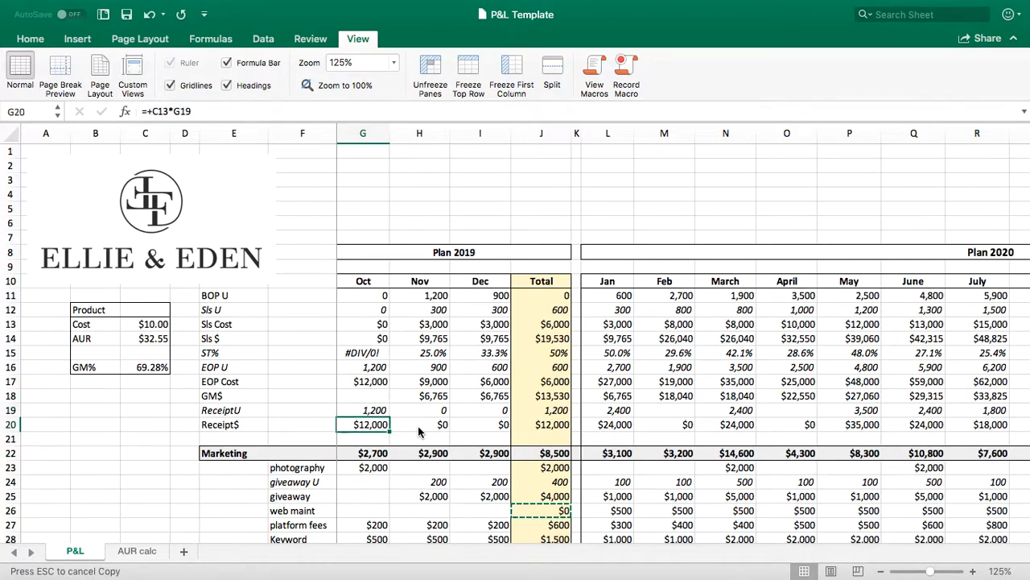
{"action": "left_click", "coordinate": [153, 324]}
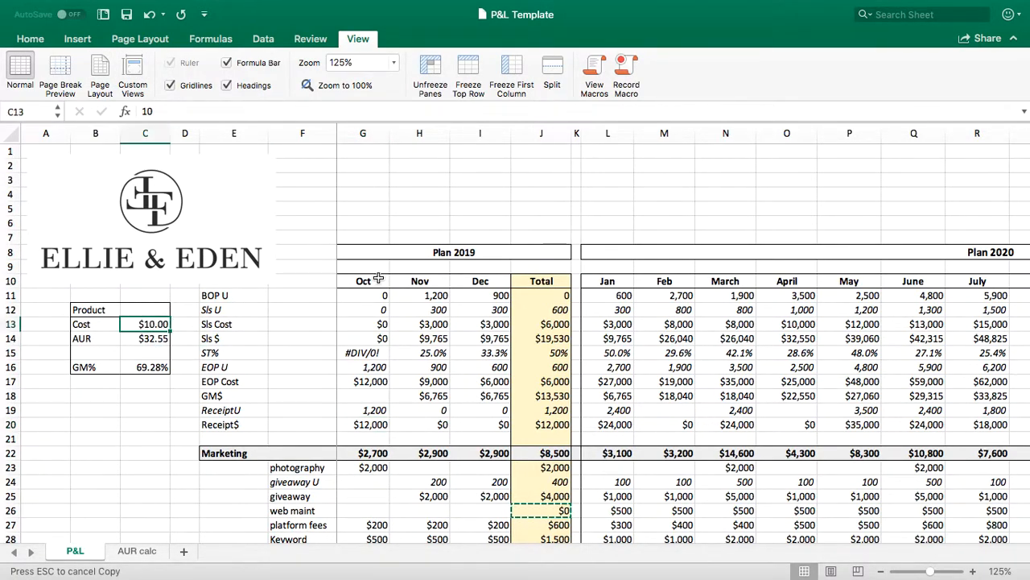
Try a product cost of 11 in the P&L plan and return the cost to 10
{"action": "type", "text": "11"}
{"action": "key", "text": "Return"}
{"action": "key", "text": "super+c"}
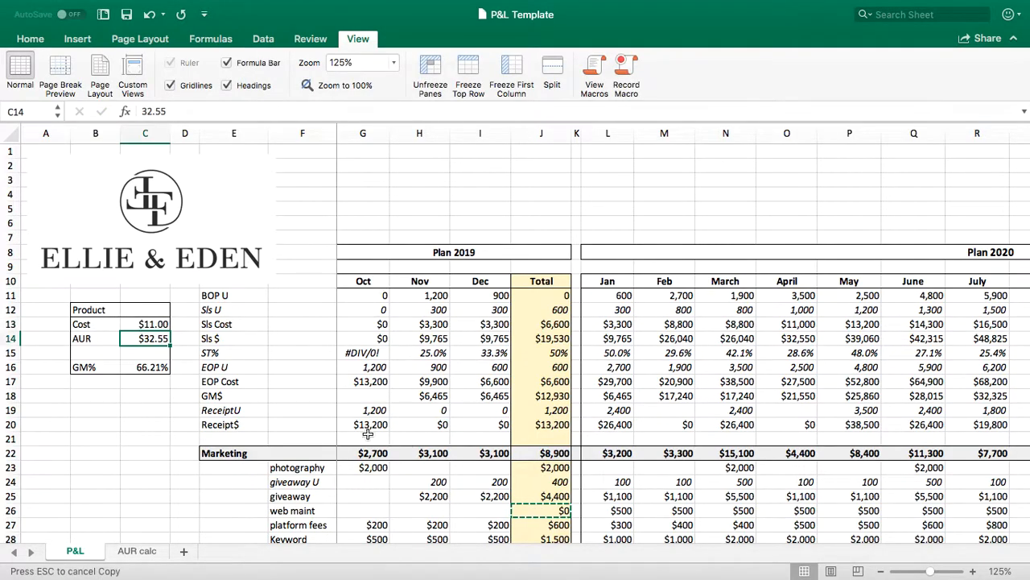
{"action": "left_click", "coordinate": [148, 323]}
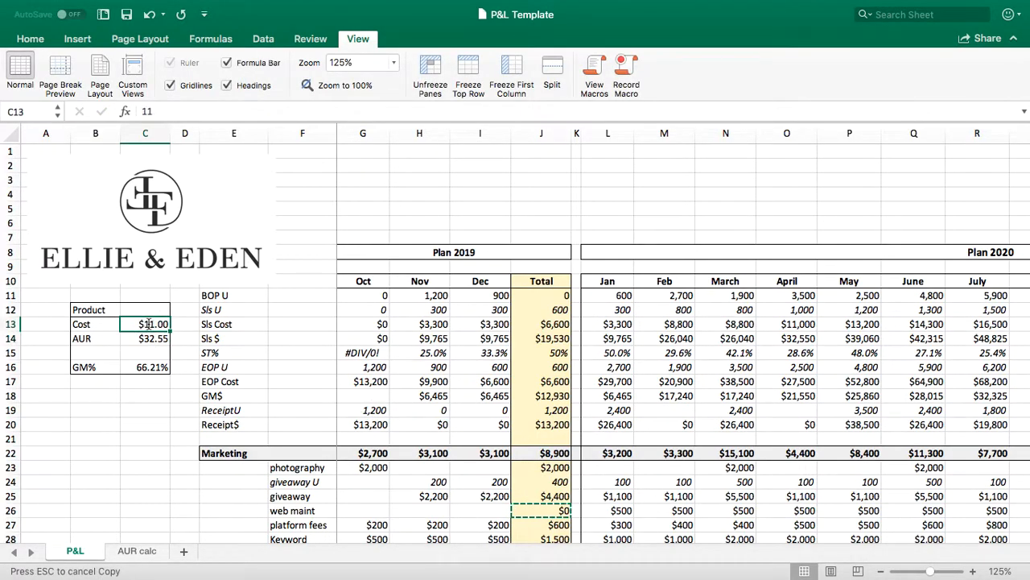
{"action": "type", "text": "10"}
{"action": "key", "text": "Return"}
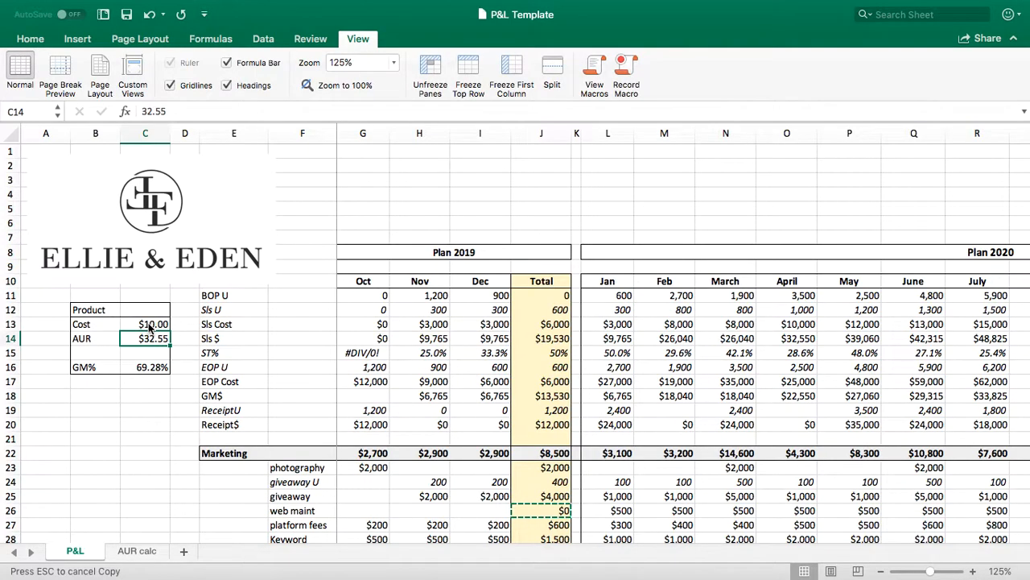
Examine October 2019's sales cells and November's BOP U in the P&L plan
{"action": "key", "text": "Right"}
{"action": "key", "text": "Right"}
{"action": "key", "text": "Right"}
{"action": "key", "text": "Right"}
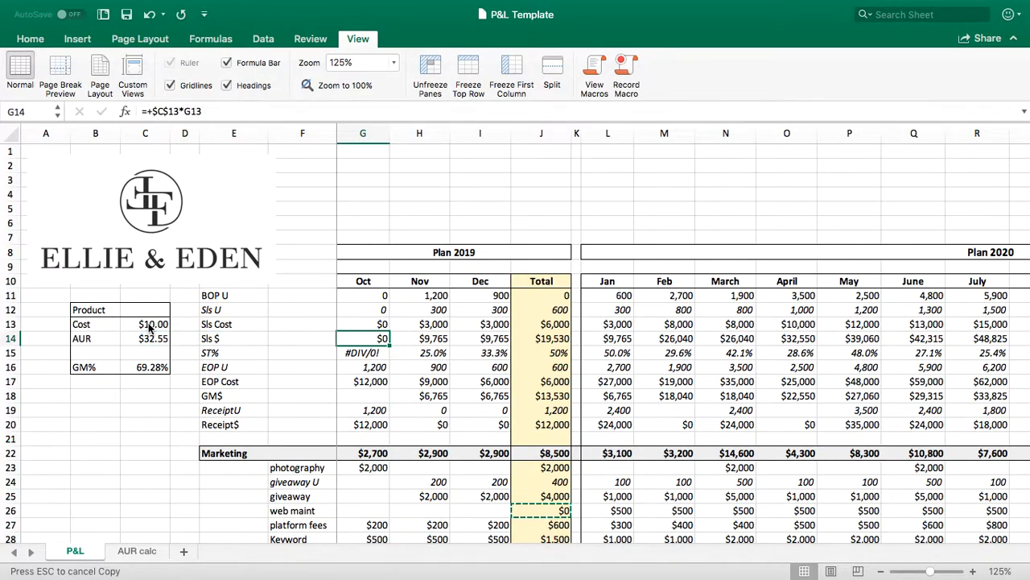
{"action": "key", "text": "Right"}
{"action": "key", "text": "Up"}
{"action": "key", "text": "Up"}
{"action": "key", "text": "Up"}
{"action": "key", "text": "Left"}
{"action": "key", "text": "Down"}
{"action": "key", "text": "Down"}
{"action": "key", "text": "Up"}
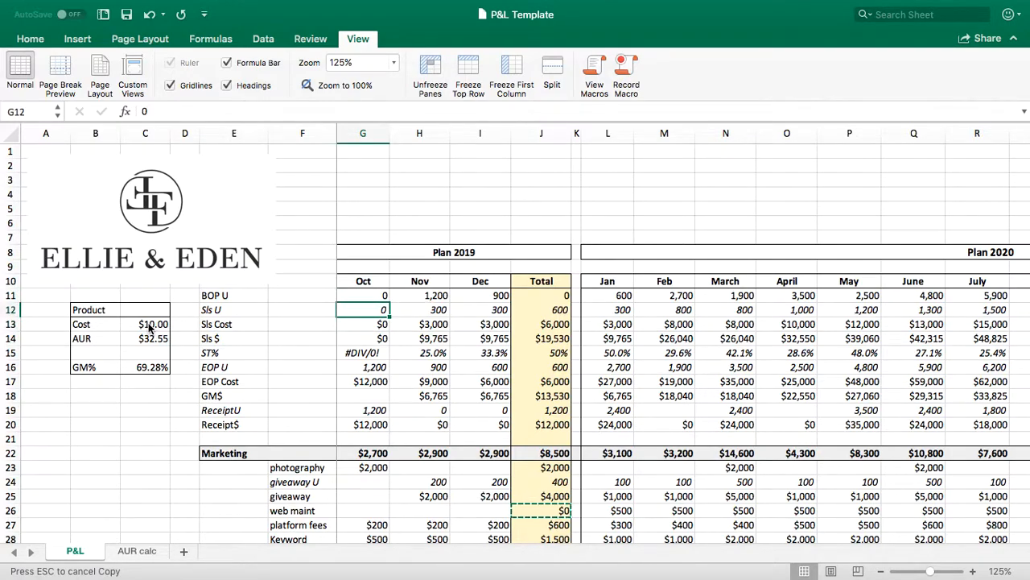
{"action": "key", "text": "Right"}
{"action": "key", "text": "Up"}
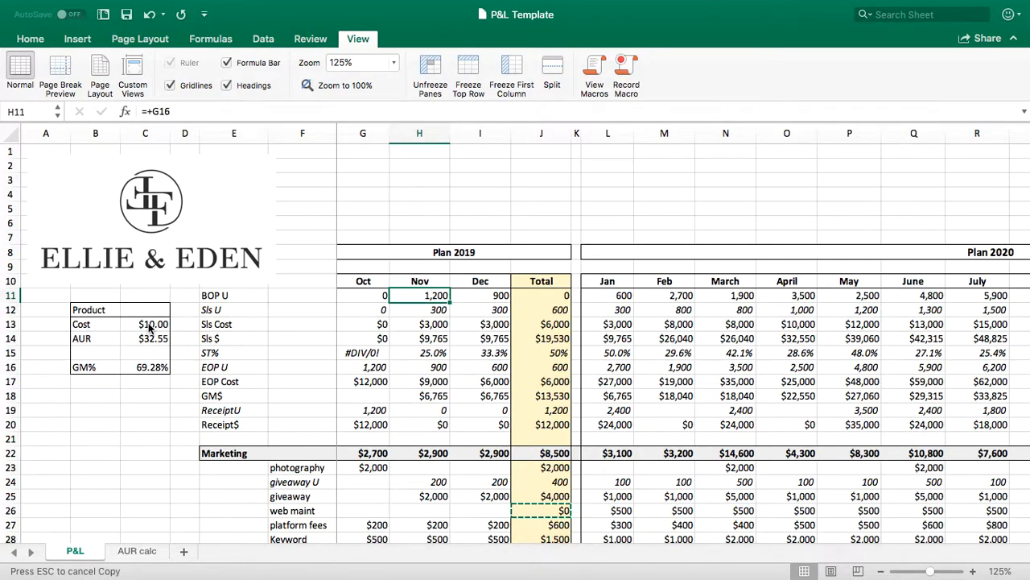
Review November 2019's figures and formulas from Sls U down through Sls Cost, Sls $, ST%, EOP U and ReceiptU
{"action": "left_click", "coordinate": [421, 310]}
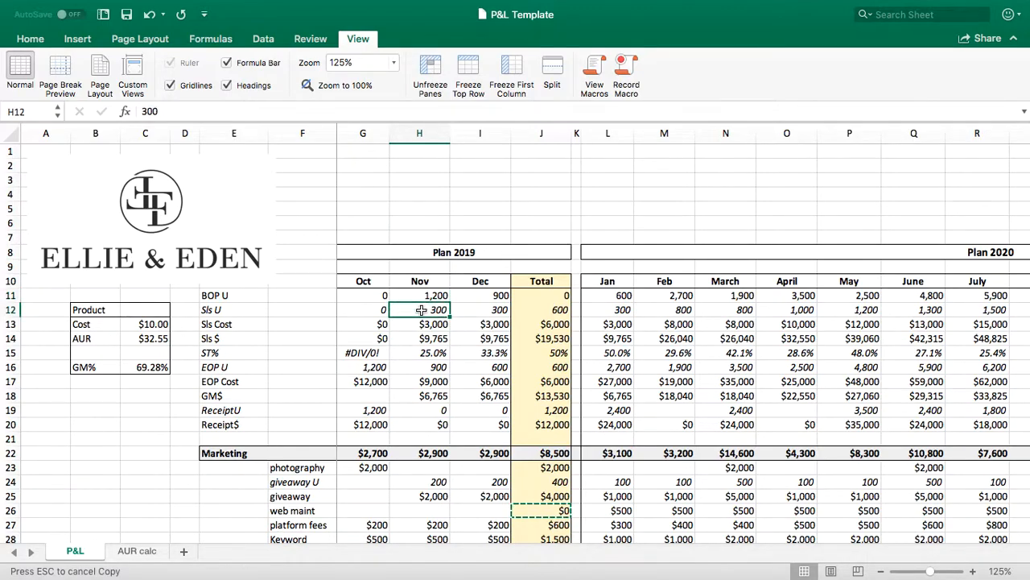
{"action": "key", "text": "Down"}
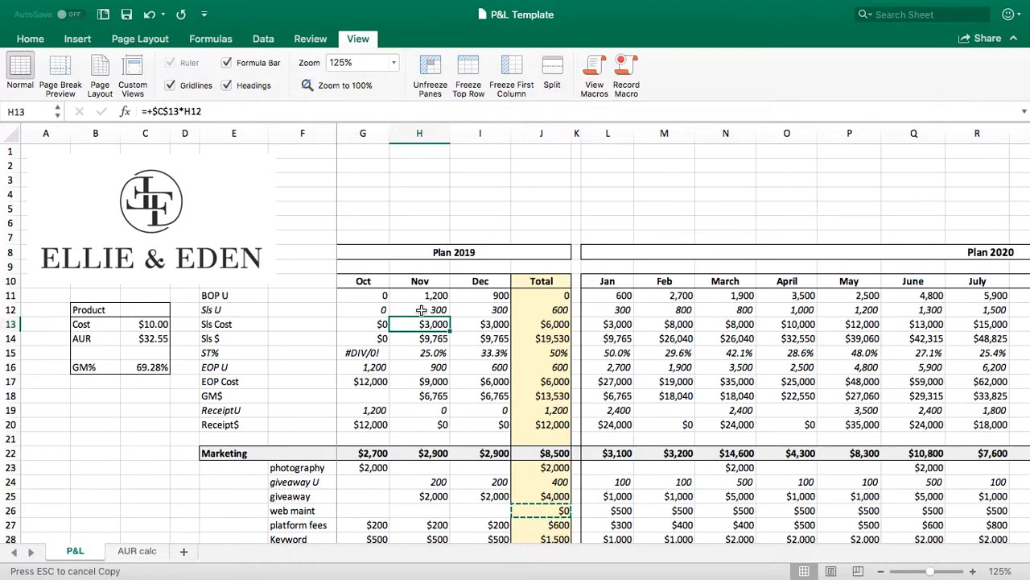
{"action": "key", "text": "Down"}
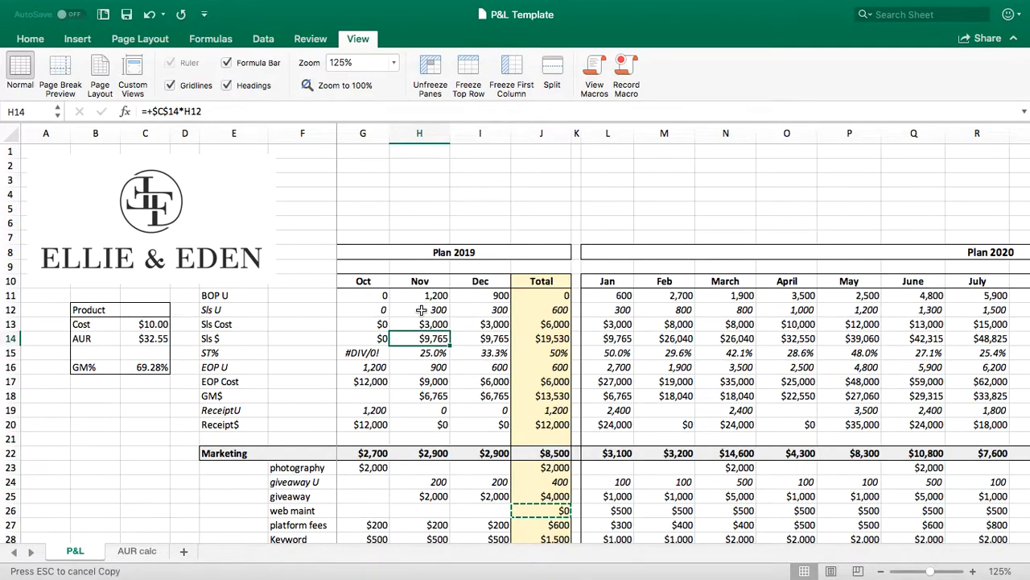
{"action": "key", "text": "Down"}
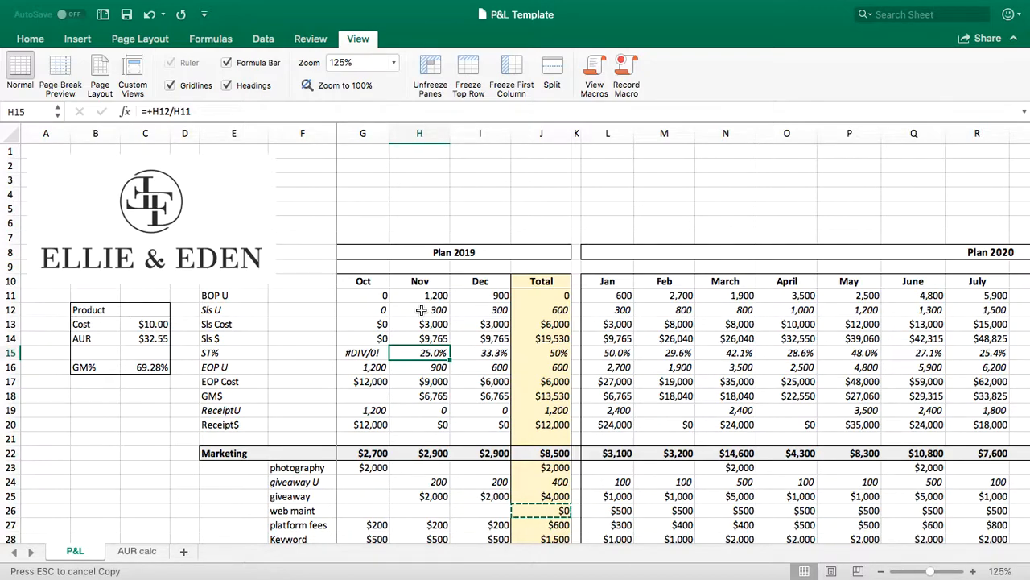
{"action": "key", "text": "Down"}
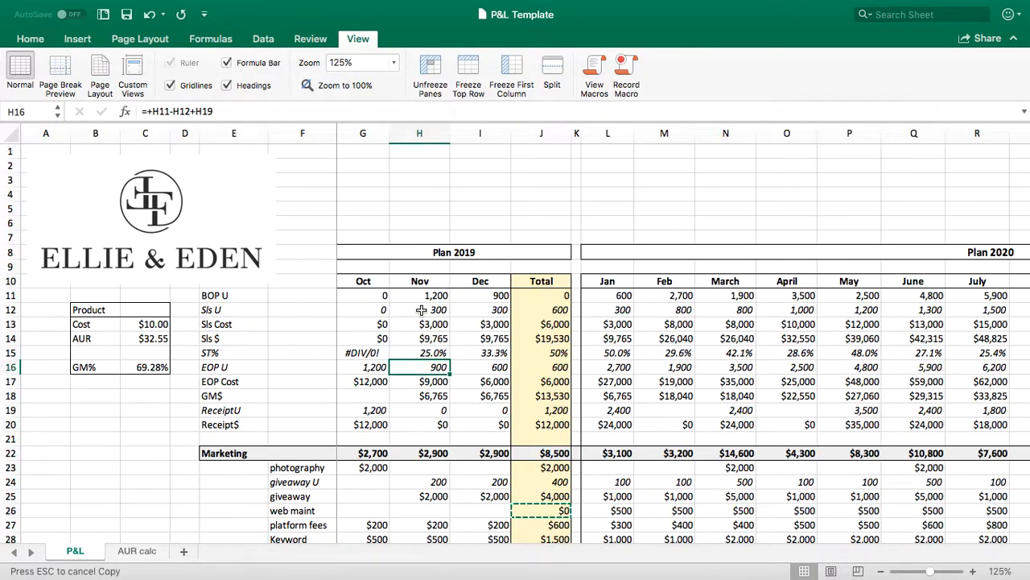
{"action": "key", "text": "Down"}
{"action": "key", "text": "Down"}
{"action": "key", "text": "Down"}
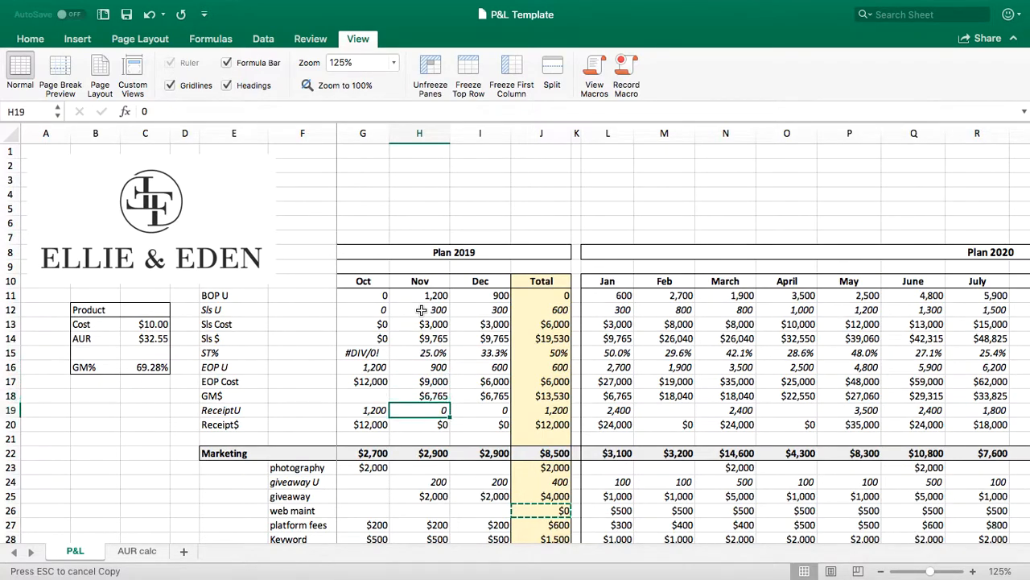
Compare the planned ReceiptU values for October, November and December 2019
{"action": "key", "text": "Up"}
{"action": "key", "text": "Up"}
{"action": "key", "text": "Up"}
{"action": "key", "text": "Down"}
{"action": "key", "text": "Down"}
{"action": "key", "text": "Down"}
{"action": "key", "text": "Left"}
{"action": "key", "text": "Right"}
{"action": "key", "text": "Left"}
{"action": "key", "text": "Right"}
{"action": "key", "text": "Right"}
{"action": "key", "text": "Left"}
{"action": "key", "text": "Right"}
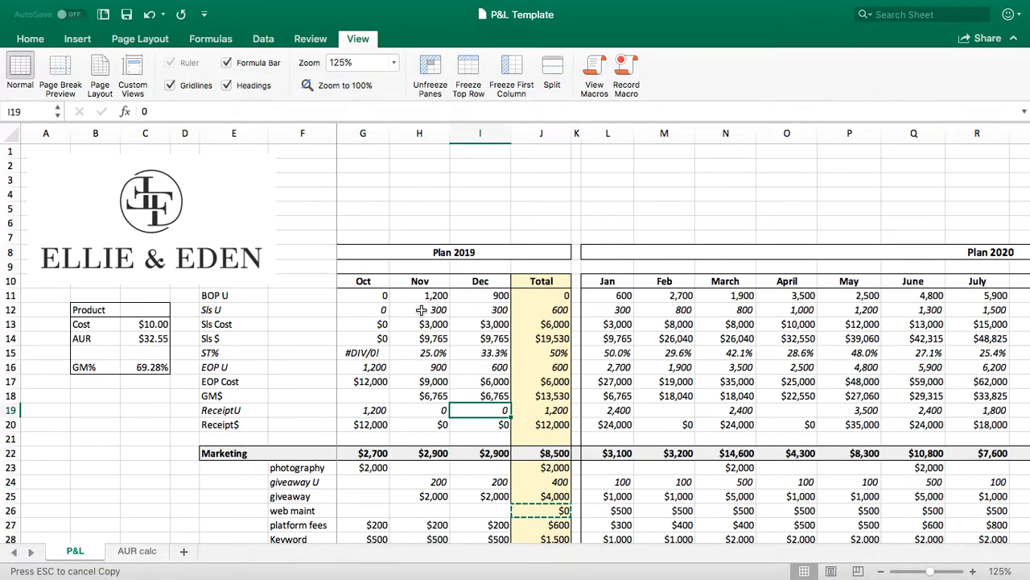
{"action": "key", "text": "Left"}
{"action": "key", "text": "Left"}
{"action": "key", "text": "Right"}
{"action": "key", "text": "Right"}
{"action": "key", "text": "Left"}
{"action": "key", "text": "Right"}
{"action": "key", "text": "Left"}
Examine the November and December 2019 ST% formulas and November's Receipt$
{"action": "key", "text": "Up"}
{"action": "key", "text": "Up"}
{"action": "key", "text": "Up"}
{"action": "key", "text": "Up"}
{"action": "key", "text": "Right"}
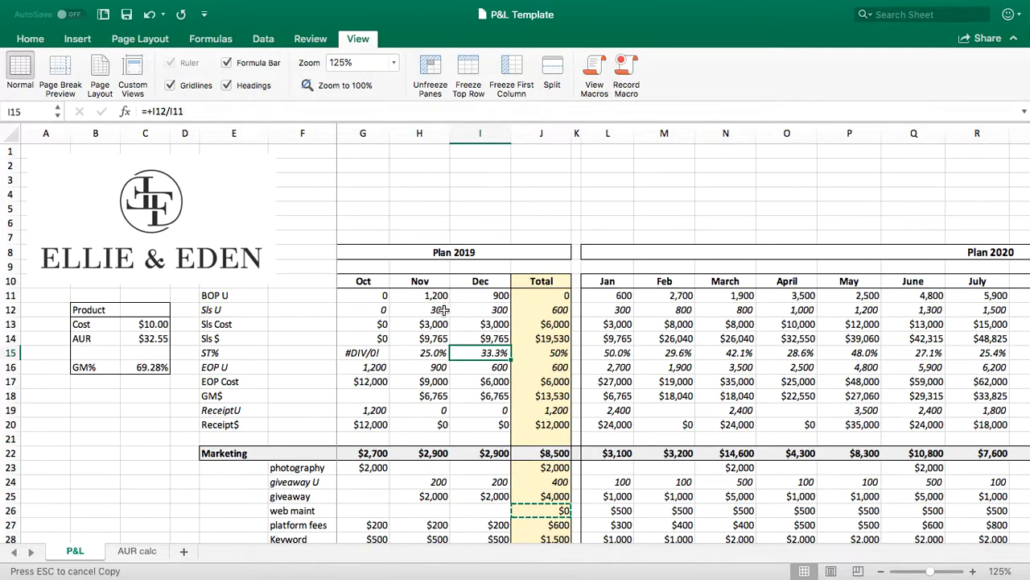
{"action": "key", "text": "Left"}
{"action": "key", "text": "Down"}
{"action": "key", "text": "Down"}
{"action": "key", "text": "Down"}
{"action": "key", "text": "Down"}
{"action": "key", "text": "Down"}
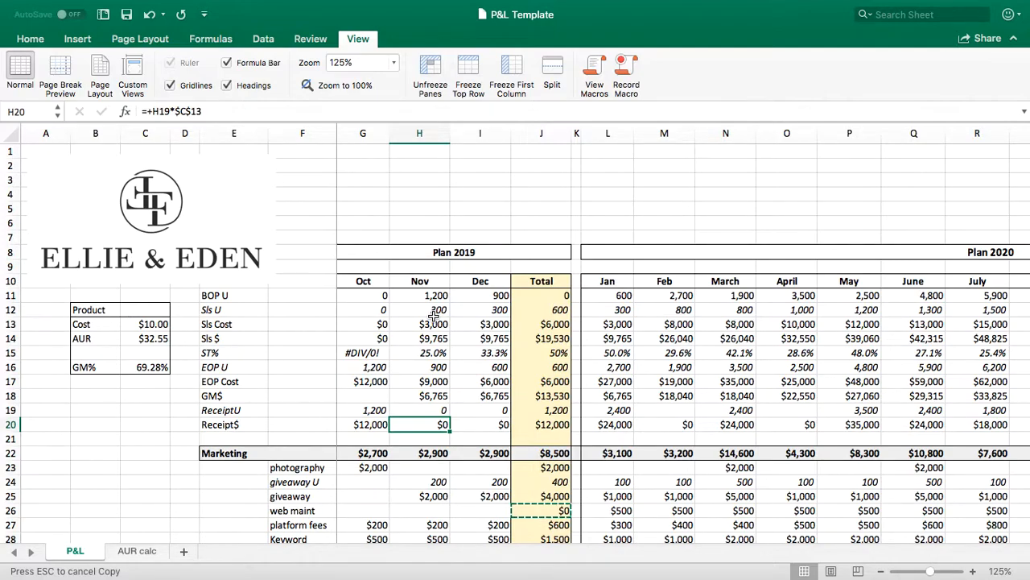
{"action": "key", "text": "Up"}
{"action": "key", "text": "Up"}
{"action": "key", "text": "Up"}
{"action": "key", "text": "Up"}
{"action": "key", "text": "Up"}
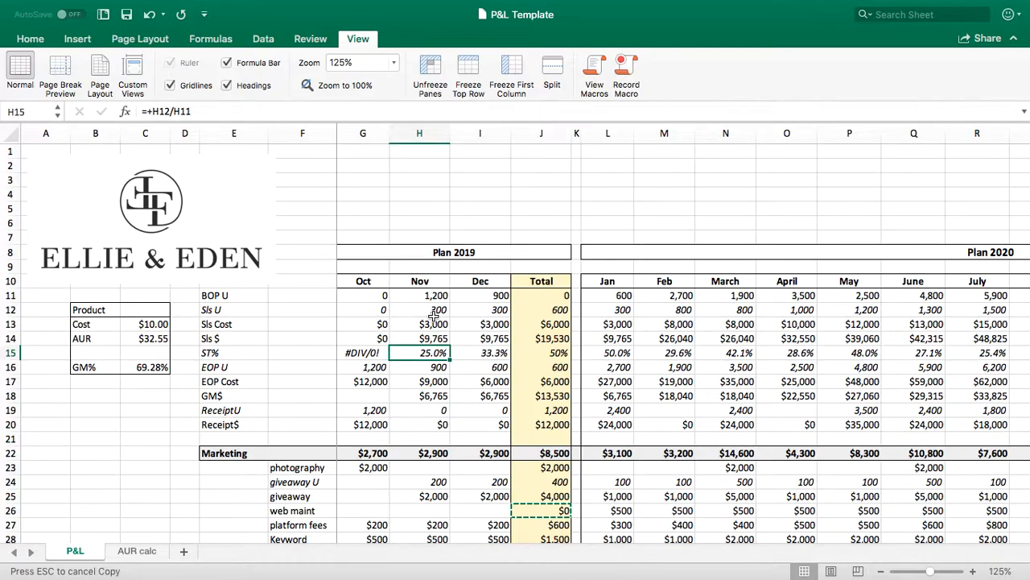
Review the planned Sls U values for late 2019 through January 2020
{"action": "key", "text": "Right"}
{"action": "key", "text": "Right"}
{"action": "key", "text": "Right"}
{"action": "key", "text": "Left"}
{"action": "key", "text": "Up"}
{"action": "key", "text": "Up"}
{"action": "key", "text": "Up"}
{"action": "key", "text": "Left"}
{"action": "key", "text": "Left"}
{"action": "key", "text": "Right"}
{"action": "key", "text": "Right"}
{"action": "key", "text": "Right"}
{"action": "key", "text": "Right"}
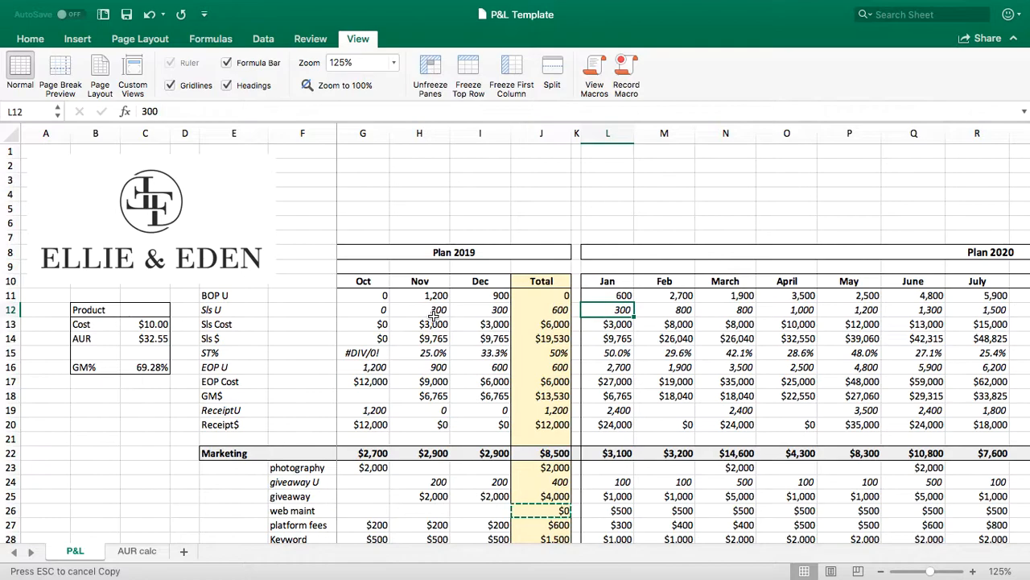
Review the planned ReceiptU values from January through September 2020
{"action": "key", "text": "Down"}
{"action": "key", "text": "Down"}
{"action": "key", "text": "Down"}
{"action": "key", "text": "Down"}
{"action": "key", "text": "Down"}
{"action": "key", "text": "Down"}
{"action": "key", "text": "Down"}
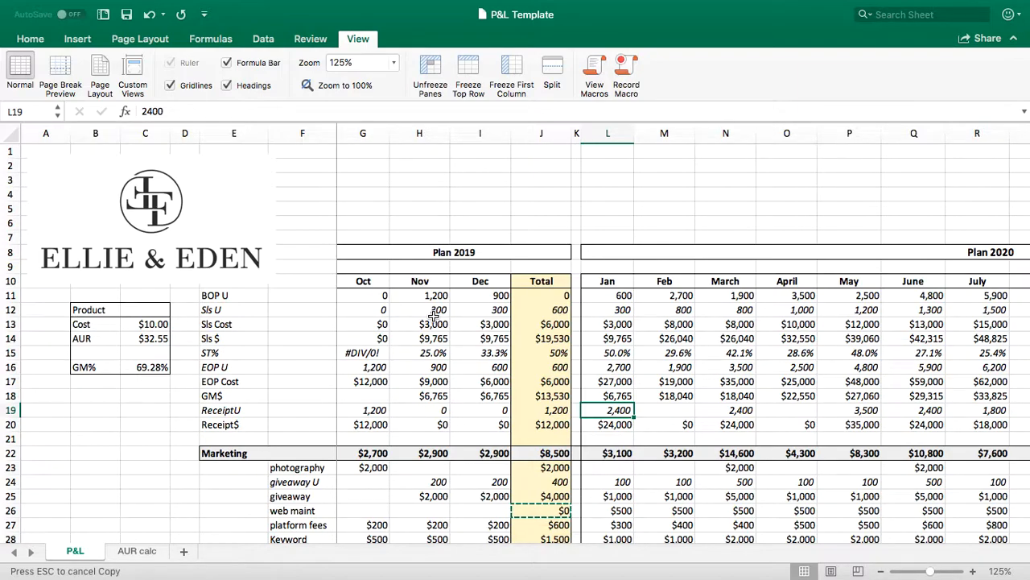
{"action": "key", "text": "Right"}
{"action": "key", "text": "Right"}
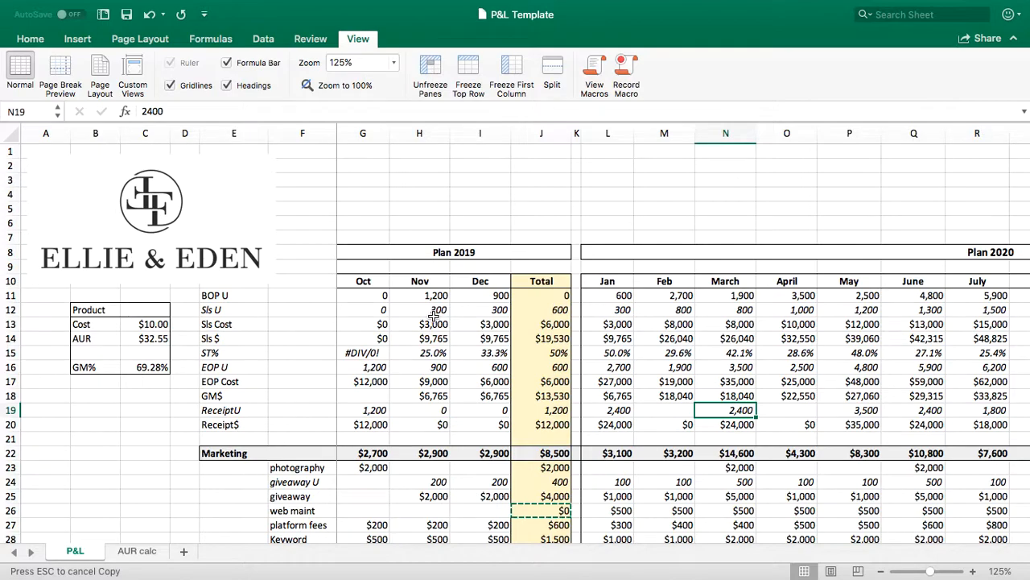
{"action": "key", "text": "Right"}
{"action": "key", "text": "Right"}
{"action": "key", "text": "Right"}
{"action": "key", "text": "Right"}
{"action": "key", "text": "Right"}
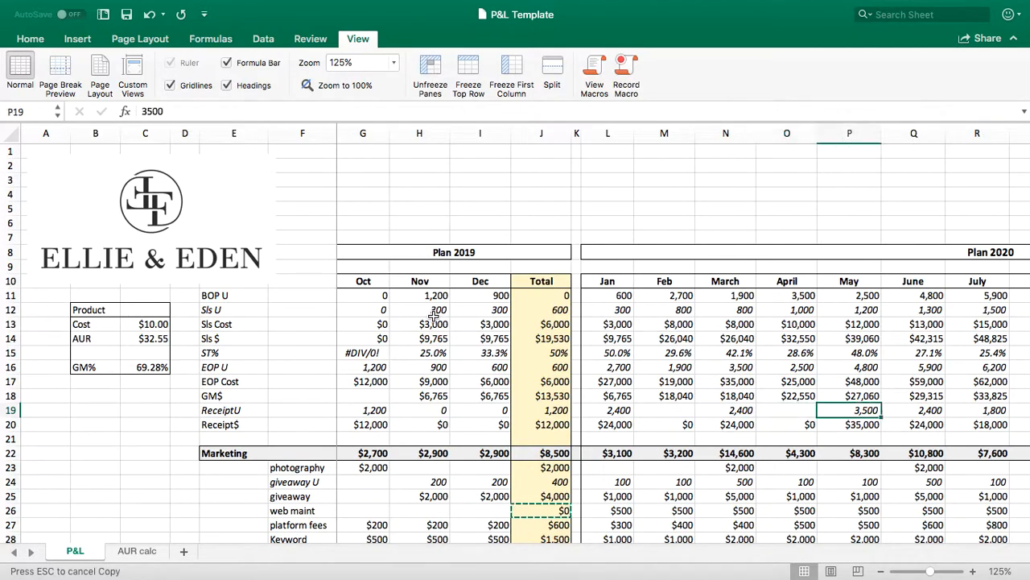
{"action": "key", "text": "Right"}
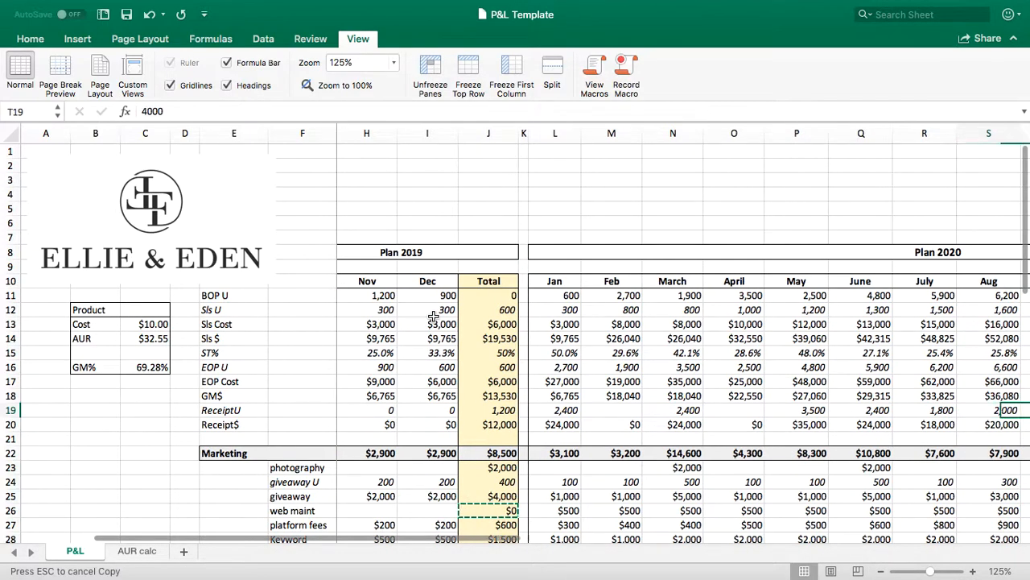
{"action": "key", "text": "Left"}
{"action": "key", "text": "Left"}
{"action": "key", "text": "Left"}
{"action": "key", "text": "Left"}
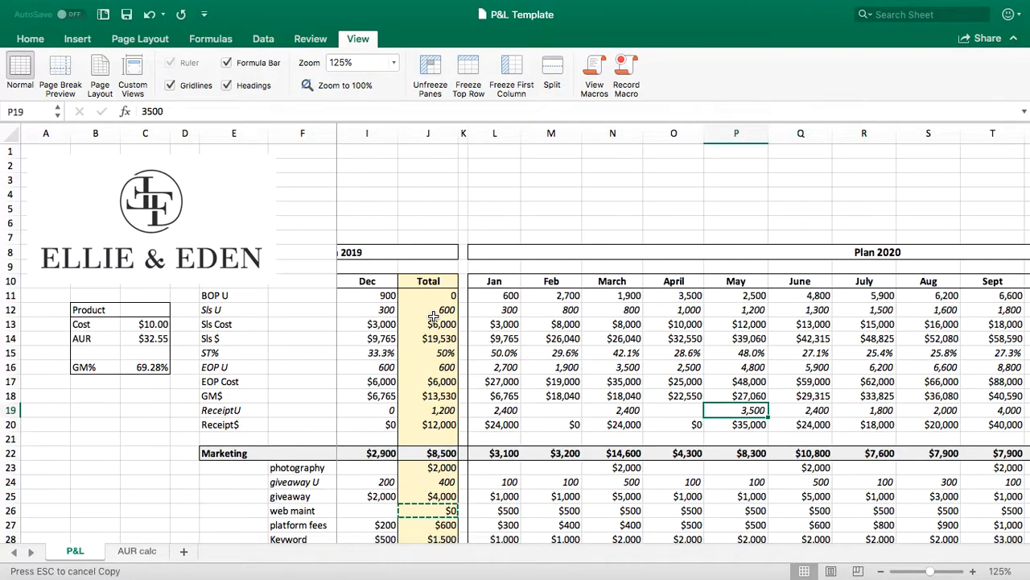
{"action": "key", "text": "Right"}
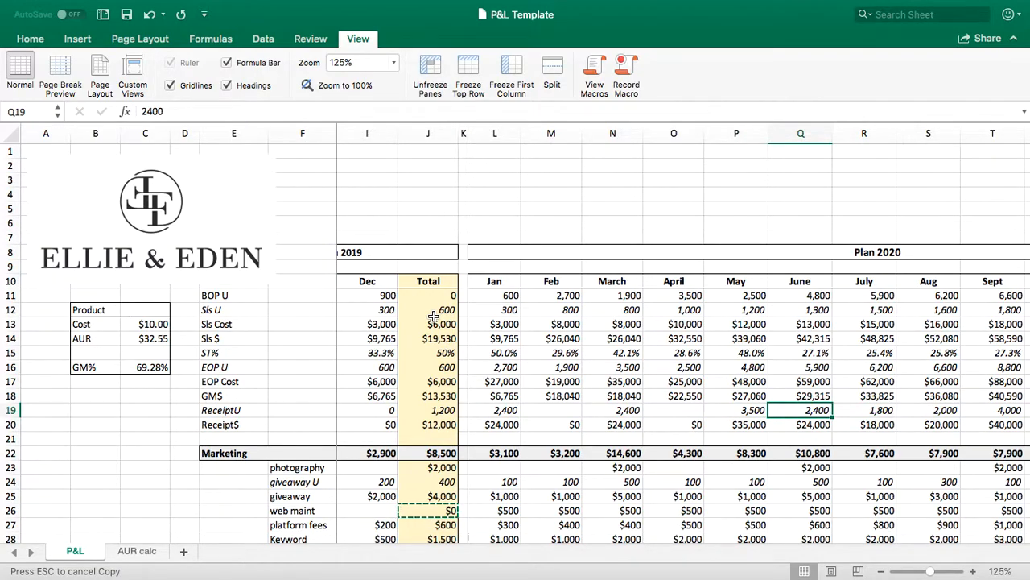
{"action": "key", "text": "Right"}
{"action": "key", "text": "Right"}
{"action": "key", "text": "Right"}
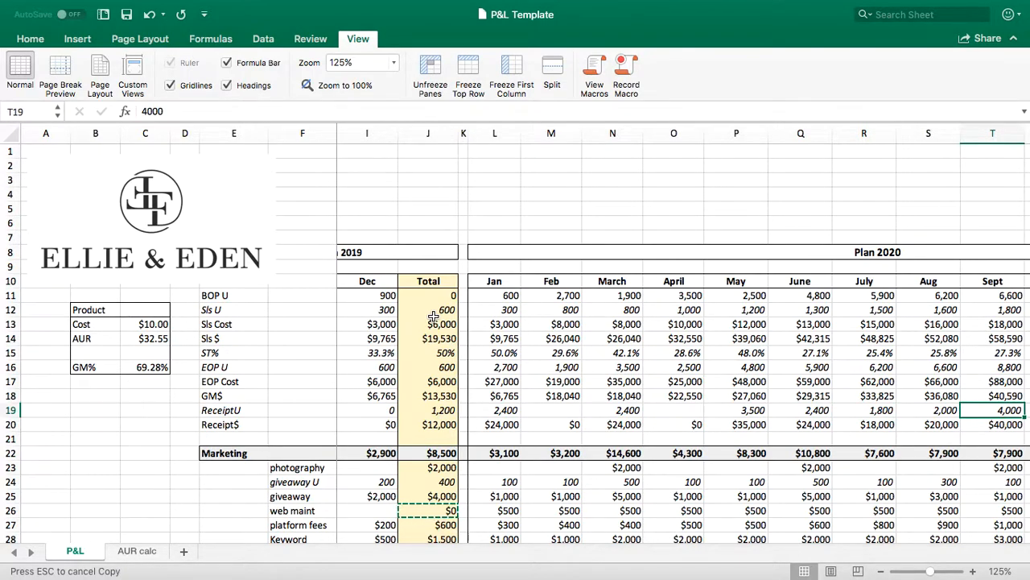
Review the monthly Sls U plan for 2020 through September
{"action": "key", "text": "Left"}
{"action": "key", "text": "Left"}
{"action": "key", "text": "Up"}
{"action": "key", "text": "Up"}
{"action": "key", "text": "Up"}
{"action": "key", "text": "Up"}
{"action": "key", "text": "Up"}
{"action": "key", "text": "Up"}
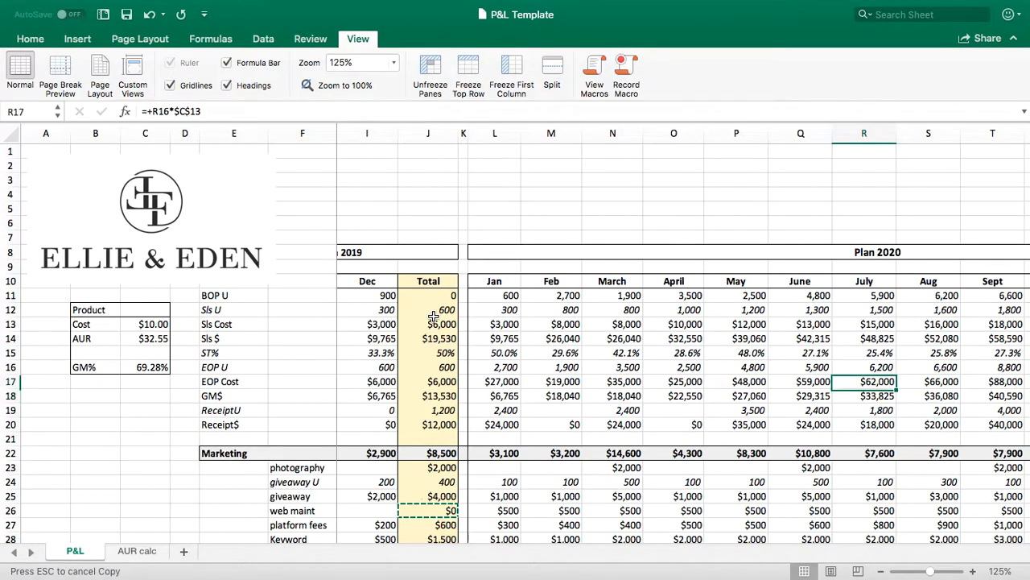
{"action": "key", "text": "Up"}
{"action": "key", "text": "Left"}
{"action": "key", "text": "Left"}
{"action": "key", "text": "Right"}
{"action": "key", "text": "Right"}
{"action": "key", "text": "Right"}
{"action": "key", "text": "Left"}
{"action": "key", "text": "Left"}
{"action": "key", "text": "Left"}
{"action": "key", "text": "Left"}
{"action": "key", "text": "Left"}
{"action": "key", "text": "Left"}
{"action": "key", "text": "Right"}
{"action": "key", "text": "Right"}
{"action": "key", "text": "Right"}
{"action": "key", "text": "Right"}
{"action": "key", "text": "Right"}
{"action": "key", "text": "Right"}
{"action": "key", "text": "Right"}
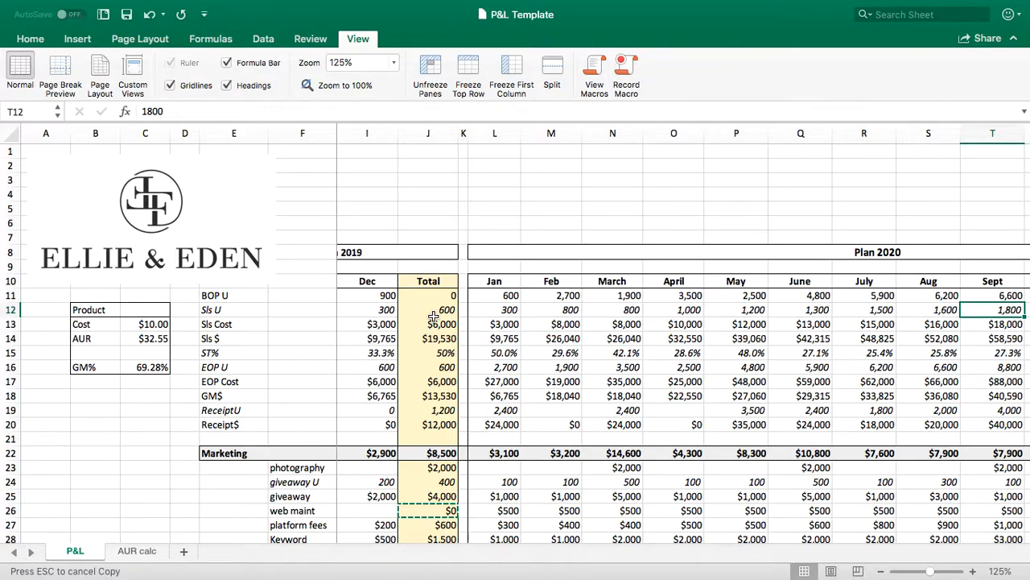
Examine the 2020 Total column for Sls U, Sls Cost and Sls $
{"action": "key", "text": "Right"}
{"action": "key", "text": "Right"}
{"action": "key", "text": "Right"}
{"action": "key", "text": "Right"}
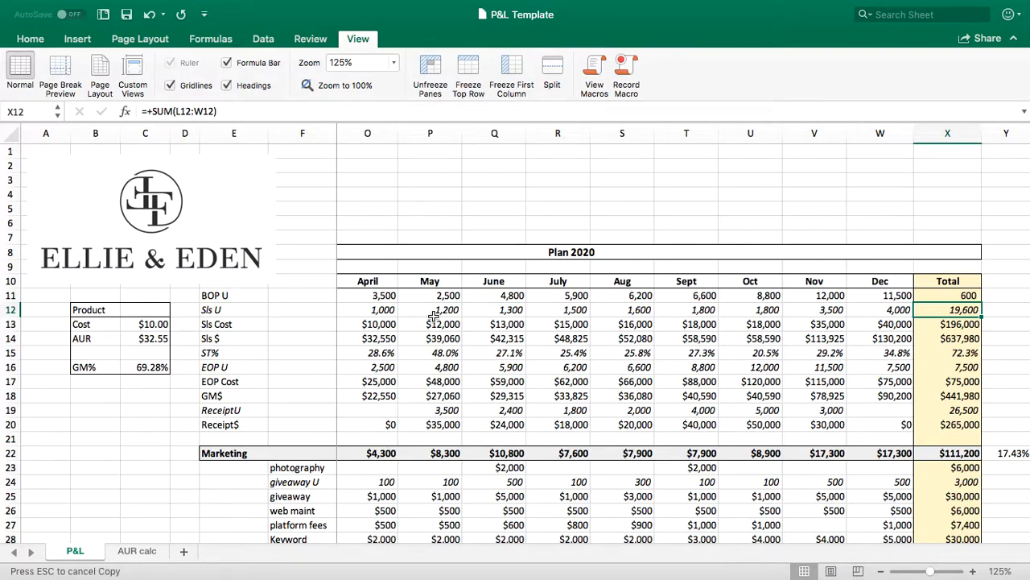
{"action": "key", "text": "Down"}
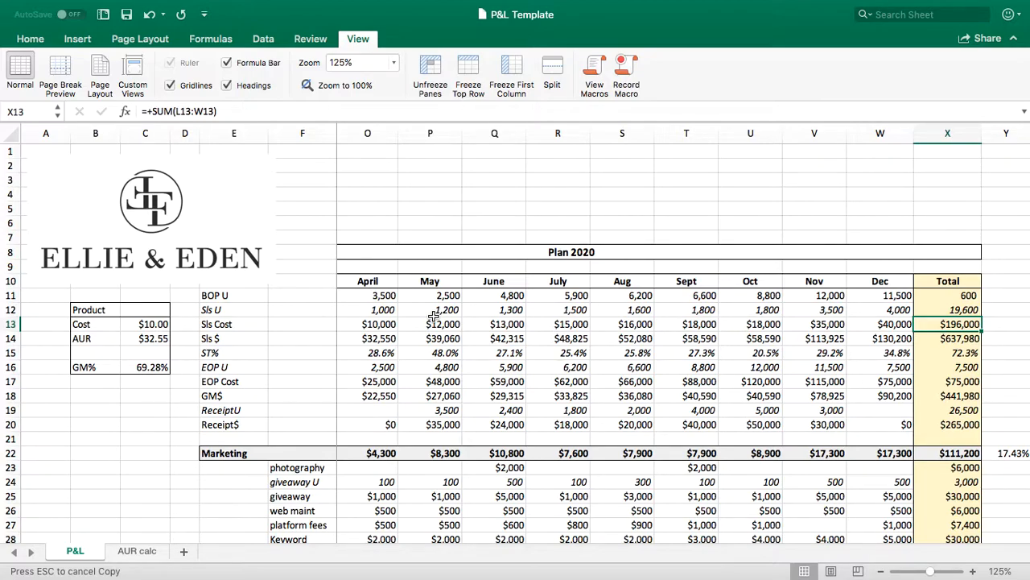
{"action": "key", "text": "Down"}
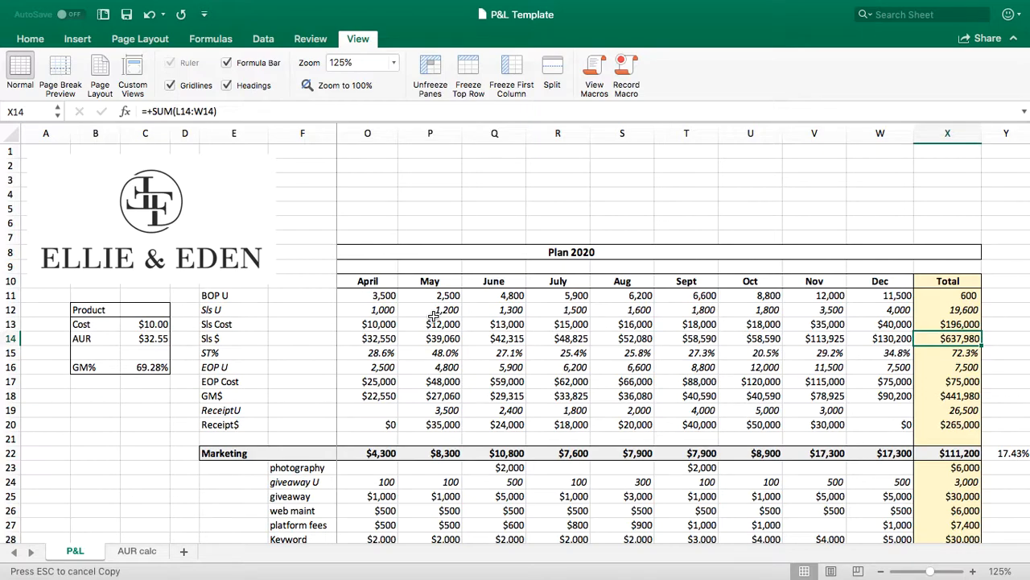
Try an AUR of 30 in the P&L plan and return the AUR to 32.55
{"action": "left_click", "coordinate": [153, 339]}
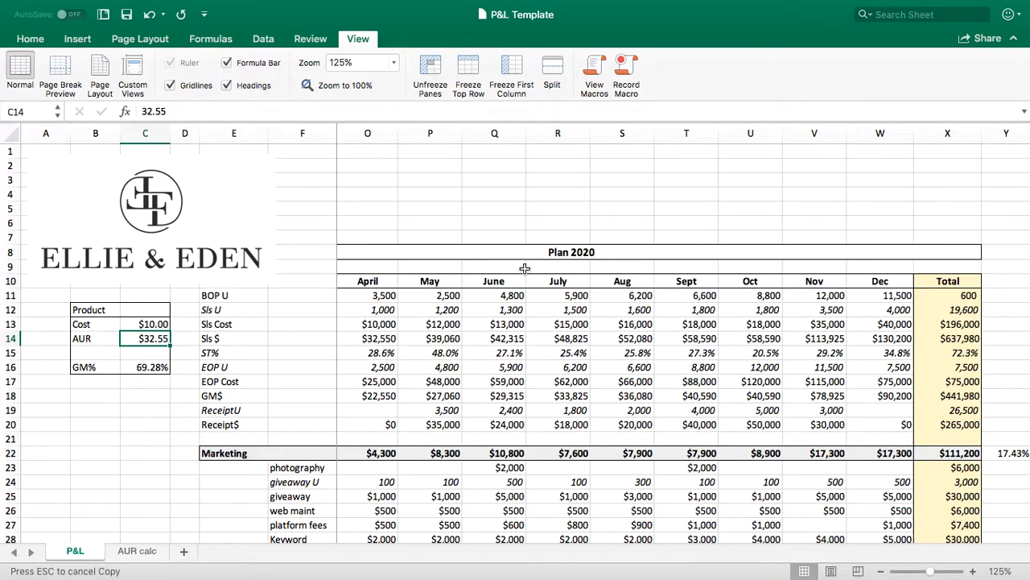
{"action": "type", "text": "30"}
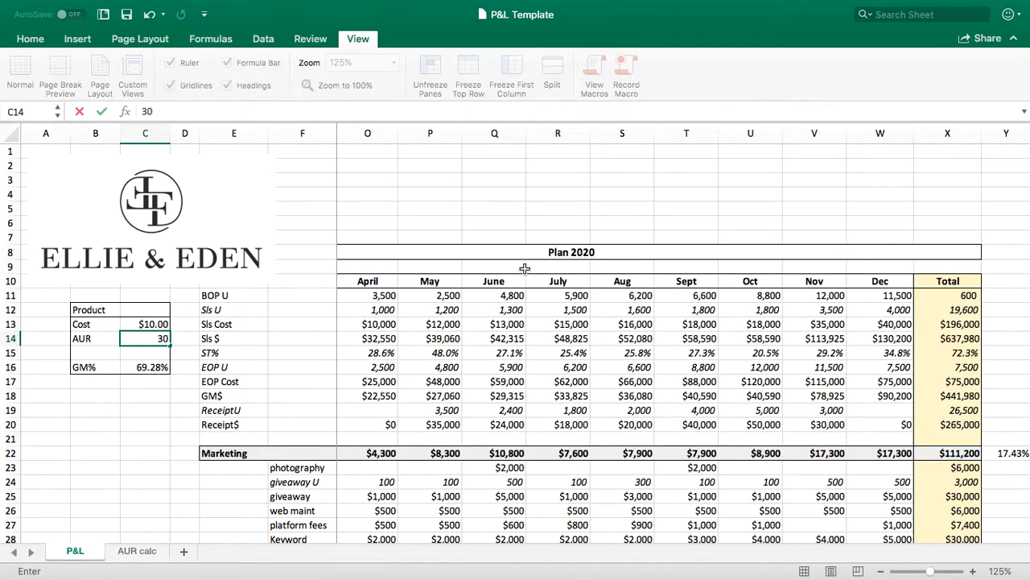
{"action": "key", "text": "Return"}
{"action": "key", "text": "super+c"}
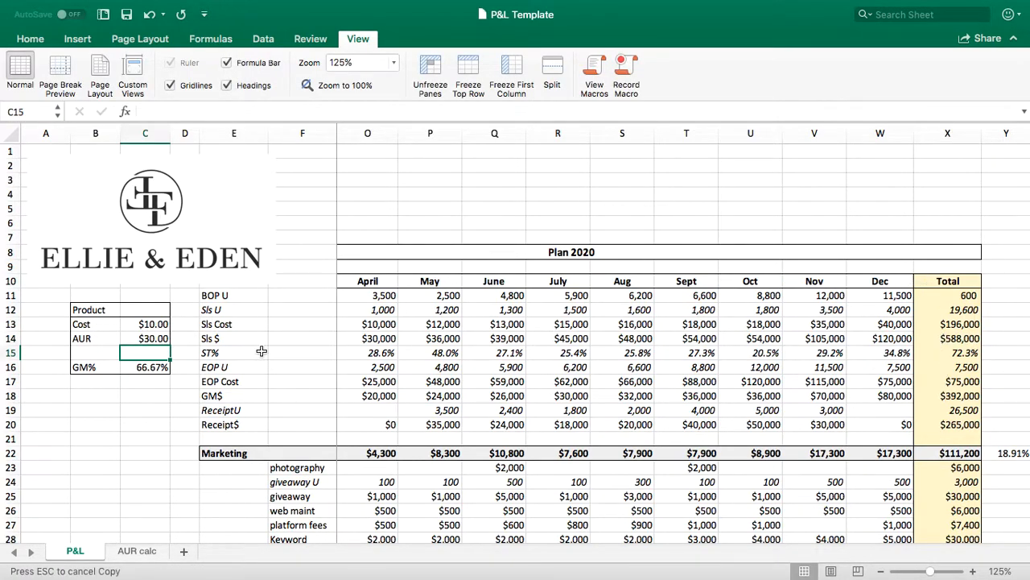
{"action": "left_click", "coordinate": [149, 338]}
{"action": "type", "text": "32"}
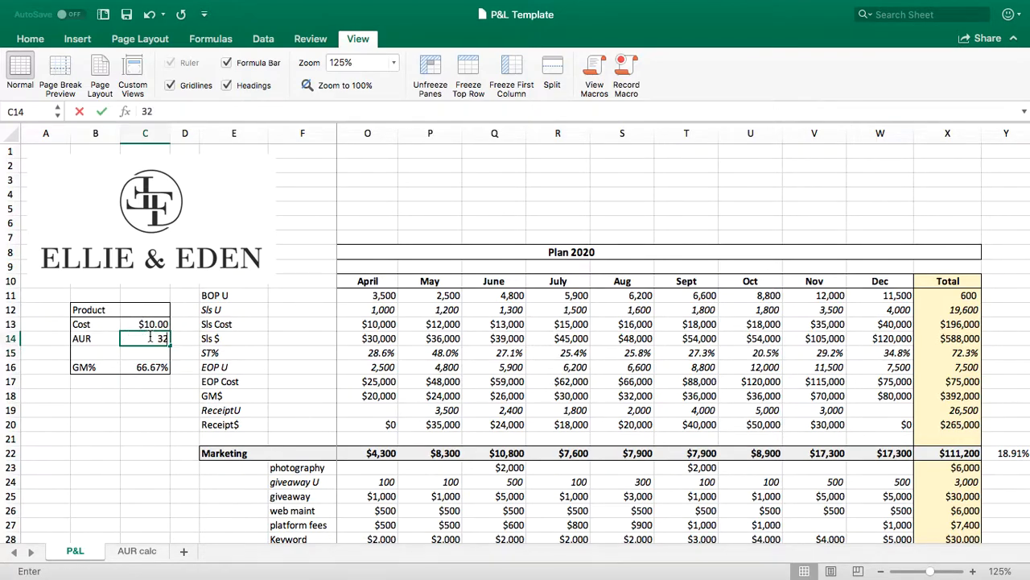
{"action": "type", "text": ".55"}
{"action": "key", "text": "Return"}
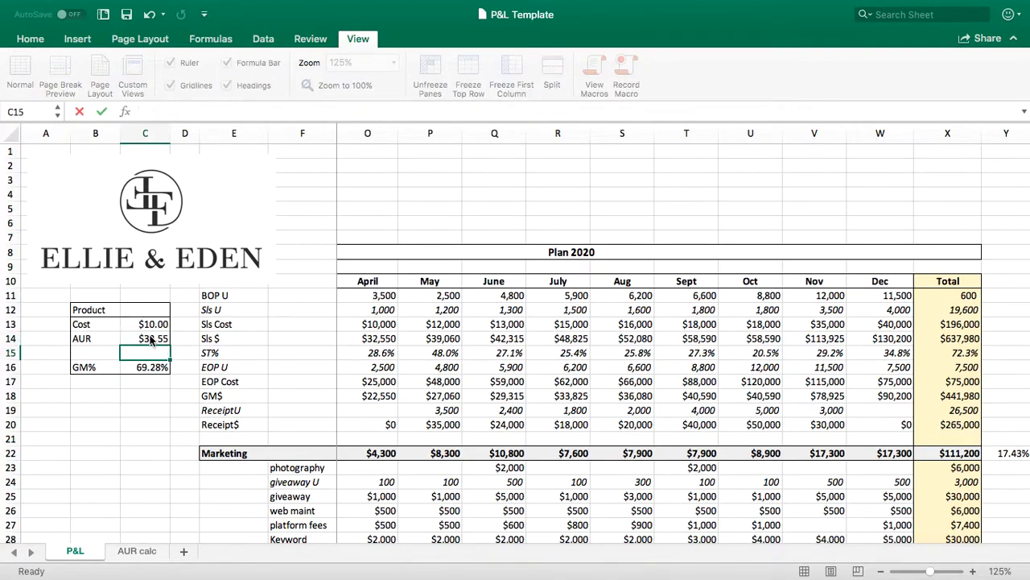
Examine the 2020 Total column from ST% down to Receipt$
{"action": "key", "text": "Right"}
{"action": "key", "text": "Right"}
{"action": "key", "text": "Right"}
{"action": "key", "text": "Right"}
{"action": "key", "text": "Down"}
{"action": "key", "text": "Right"}
{"action": "key", "text": "Right"}
{"action": "key", "text": "Right"}
{"action": "key", "text": "Right"}
{"action": "key", "text": "Right"}
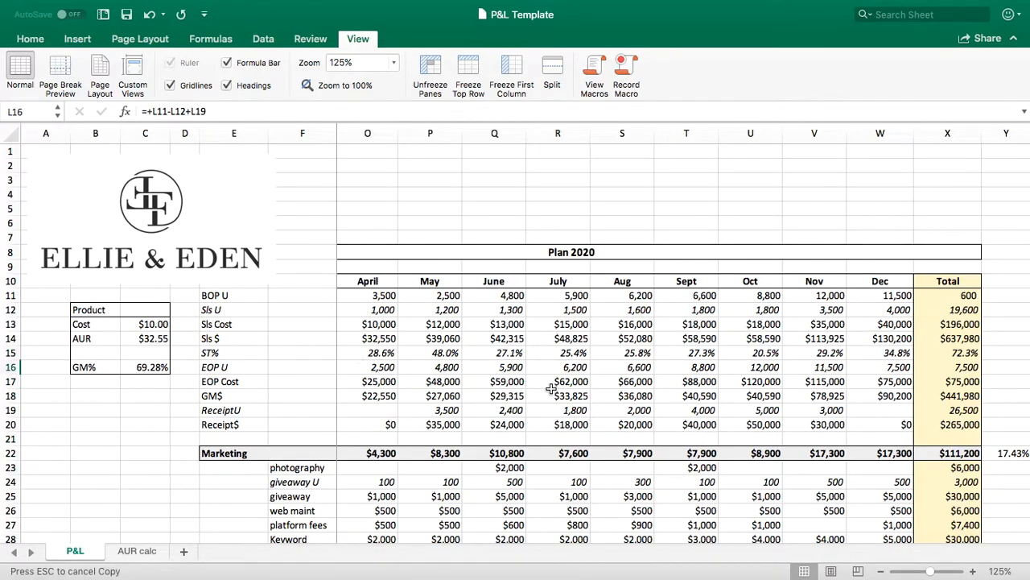
{"action": "left_click", "coordinate": [970, 353]}
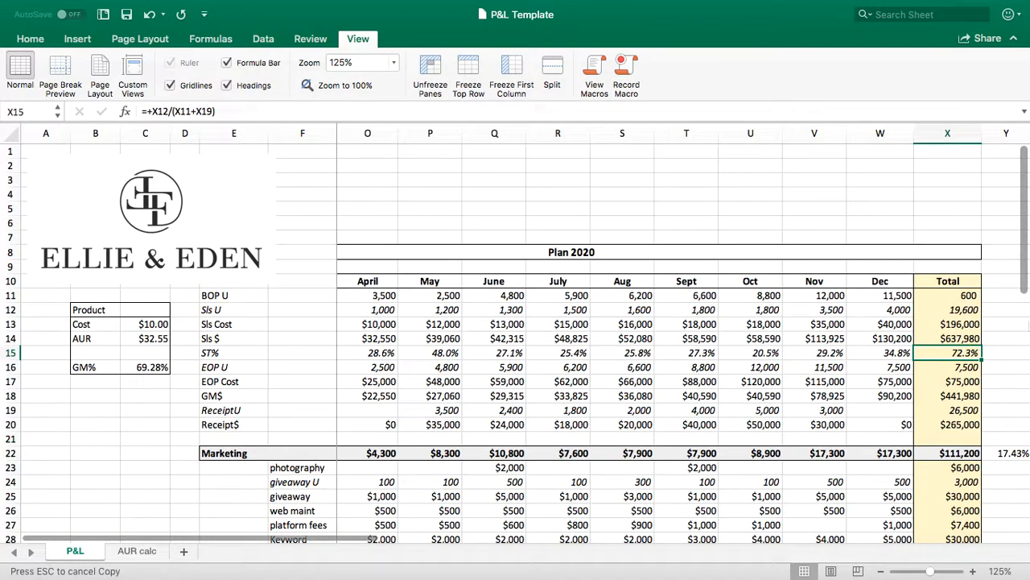
{"action": "key", "text": "Down"}
{"action": "key", "text": "Down"}
{"action": "key", "text": "Down"}
{"action": "key", "text": "Down"}
{"action": "key", "text": "Up"}
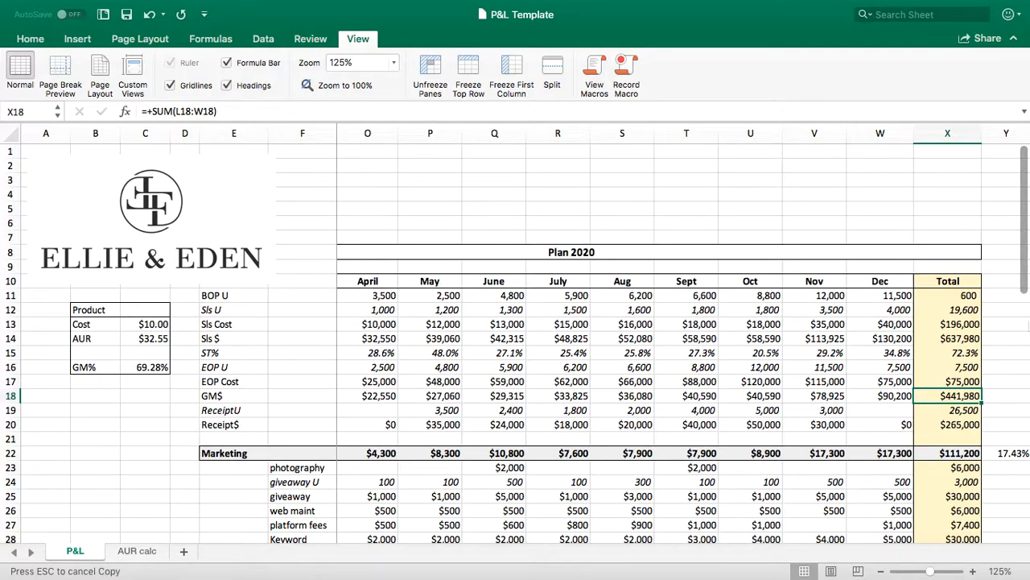
{"action": "key", "text": "Down"}
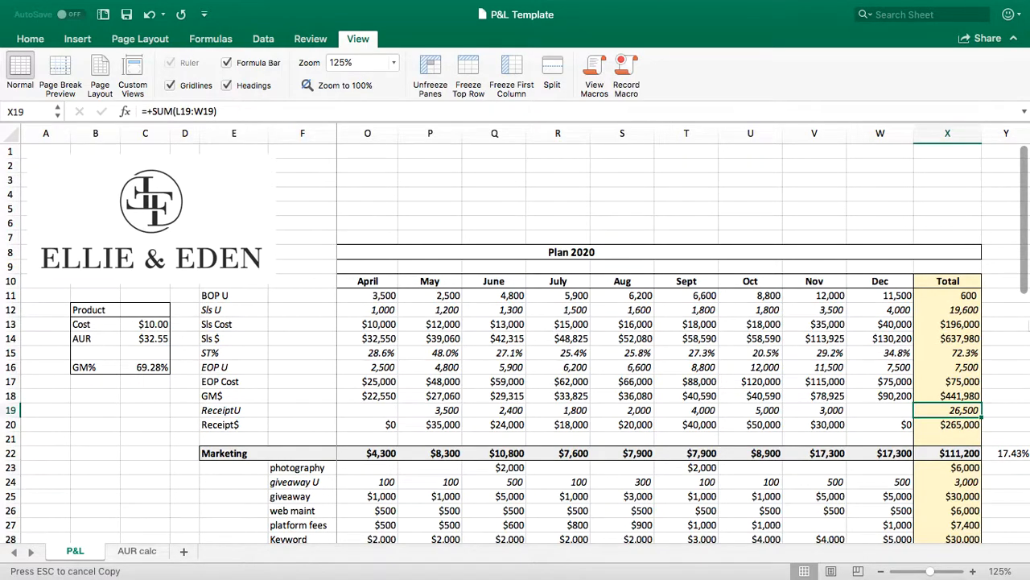
{"action": "key", "text": "Down"}
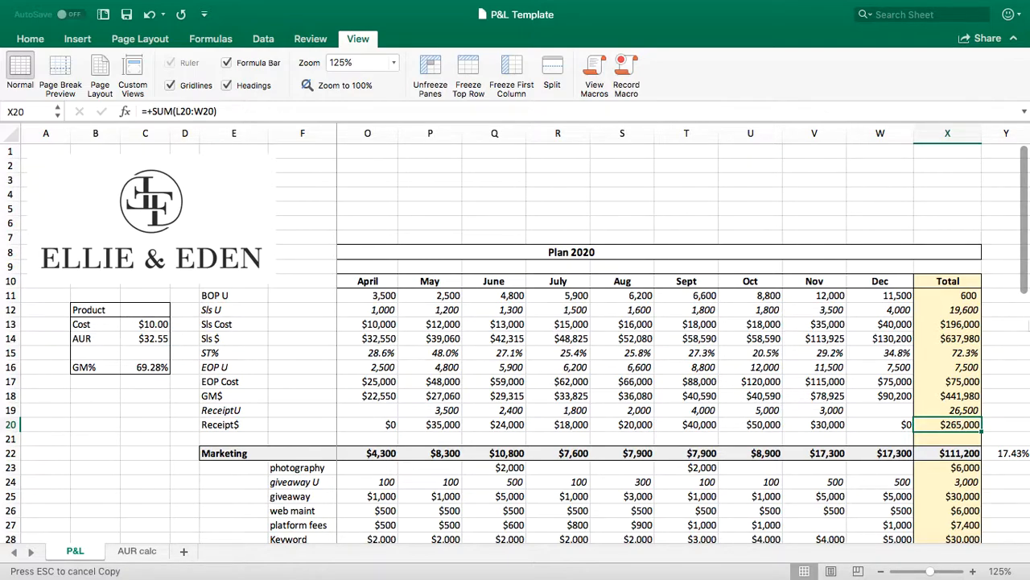
Review the monthly Receipt$ values across Plan 2020
{"action": "key", "text": "Left"}
{"action": "key", "text": "Left"}
{"action": "key", "text": "Left"}
{"action": "key", "text": "Left"}
{"action": "key", "text": "Left"}
{"action": "key", "text": "Left"}
{"action": "key", "text": "Left"}
{"action": "key", "text": "Left"}
{"action": "key", "text": "Left"}
{"action": "key", "text": "Left"}
{"action": "key", "text": "Left"}
{"action": "key", "text": "Left"}
{"action": "key", "text": "Left"}
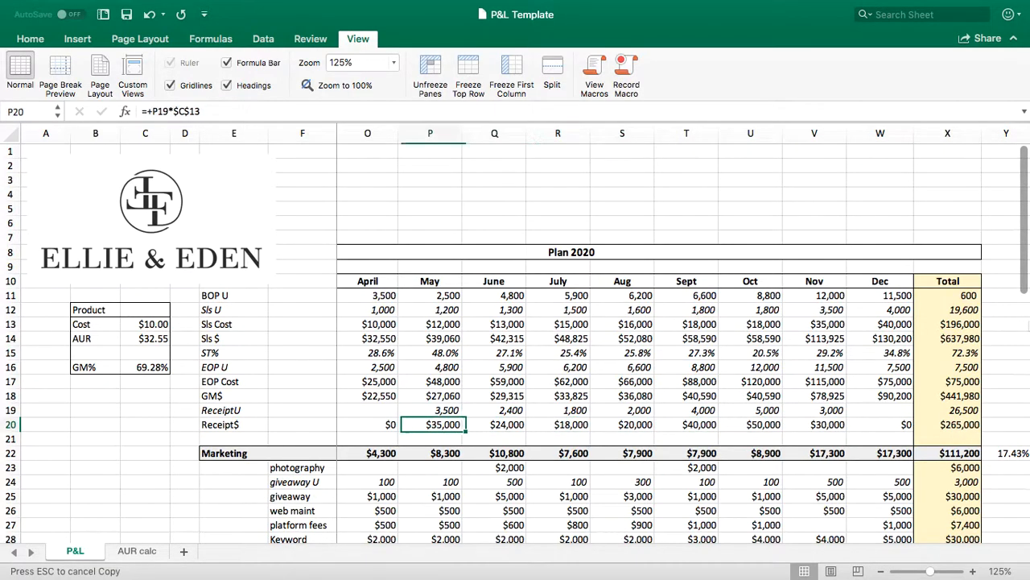
{"action": "key", "text": "Left"}
{"action": "key", "text": "Left"}
{"action": "key", "text": "Right"}
{"action": "key", "text": "Right"}
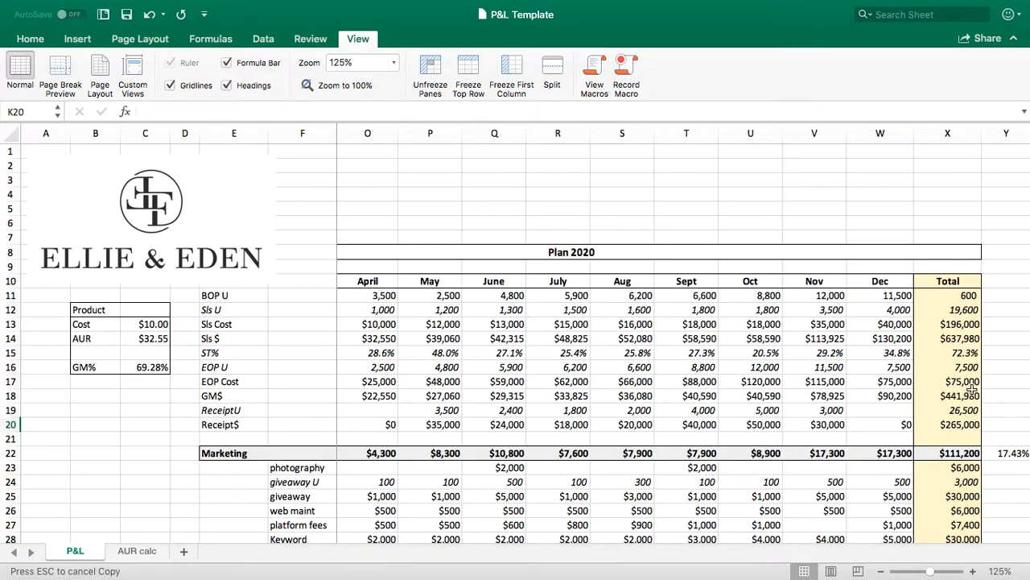
Look over the Marketing expense lines below the receipt plan, stopping at web maint
{"action": "key", "text": "Left"}
{"action": "key", "text": "Left"}
{"action": "key", "text": "Left"}
{"action": "key", "text": "Left"}
{"action": "key", "text": "Left"}
{"action": "key", "text": "Left"}
{"action": "key", "text": "Left"}
{"action": "key", "text": "Left"}
{"action": "key", "text": "Left"}
{"action": "key", "text": "Left"}
{"action": "key", "text": "Right"}
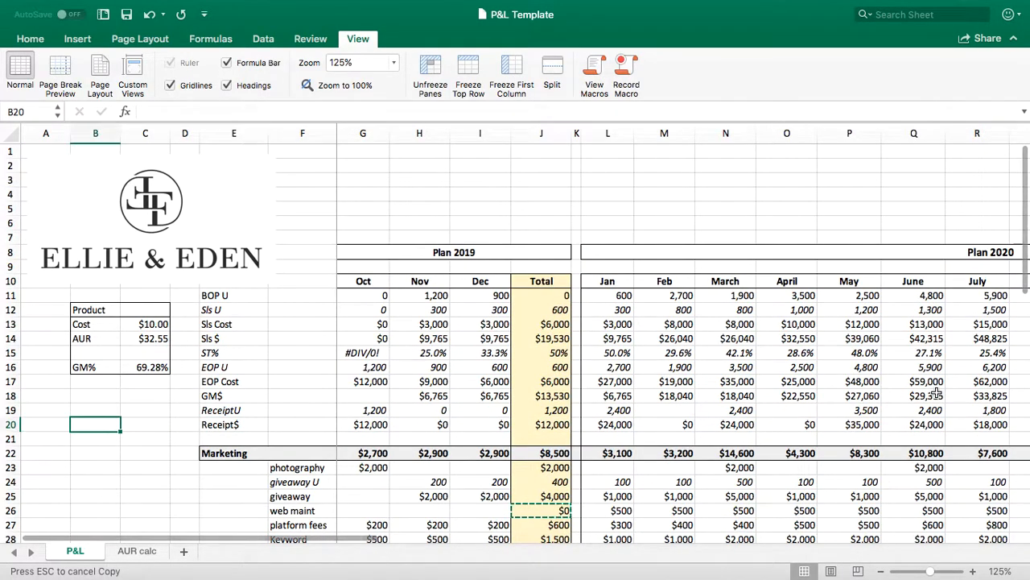
{"action": "key", "text": "Down"}
{"action": "key", "text": "Down"}
{"action": "key", "text": "Down"}
{"action": "key", "text": "Down"}
{"action": "key", "text": "Down"}
{"action": "key", "text": "Down"}
{"action": "key", "text": "Down"}
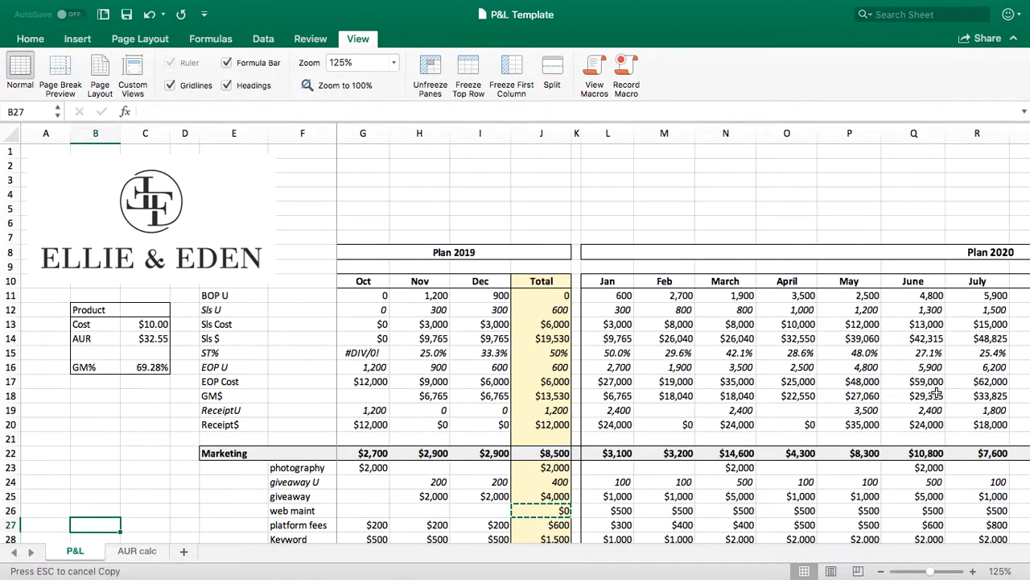
{"action": "key", "text": "Down"}
{"action": "key", "text": "Down"}
{"action": "key", "text": "Down"}
{"action": "key", "text": "Down"}
{"action": "key", "text": "Up"}
{"action": "key", "text": "Up"}
{"action": "key", "text": "Up"}
{"action": "key", "text": "Up"}
{"action": "key", "text": "Up"}
{"action": "key", "text": "Right"}
{"action": "key", "text": "Right"}
{"action": "key", "text": "Right"}
{"action": "key", "text": "Right"}
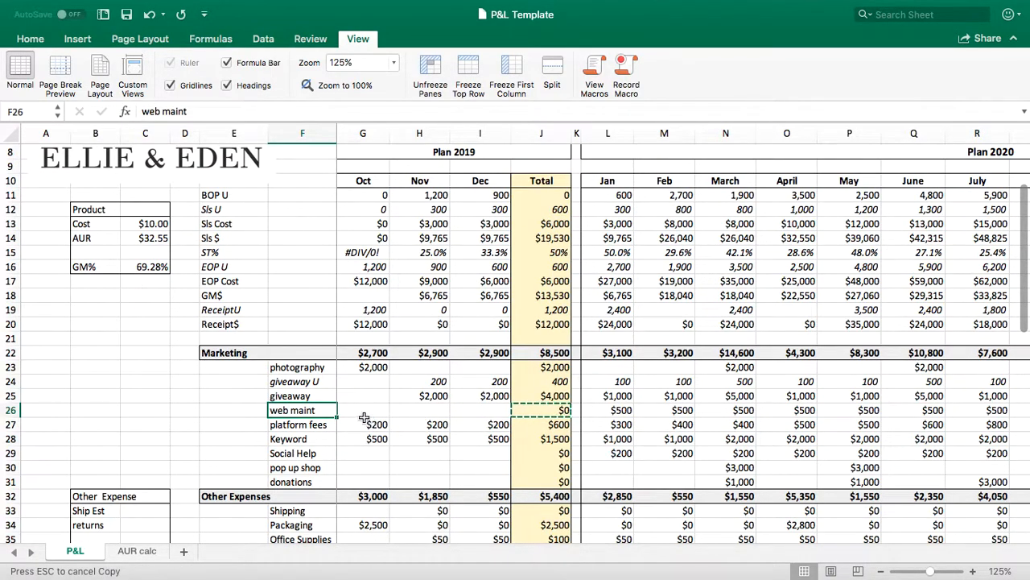
Review the monthly web maint costs from January through August 2020
{"action": "left_click", "coordinate": [633, 412]}
{"action": "key", "text": "Right"}
{"action": "key", "text": "Right"}
{"action": "key", "text": "Right"}
{"action": "key", "text": "Right"}
{"action": "key", "text": "Right"}
{"action": "key", "text": "Right"}
{"action": "key", "text": "Right"}
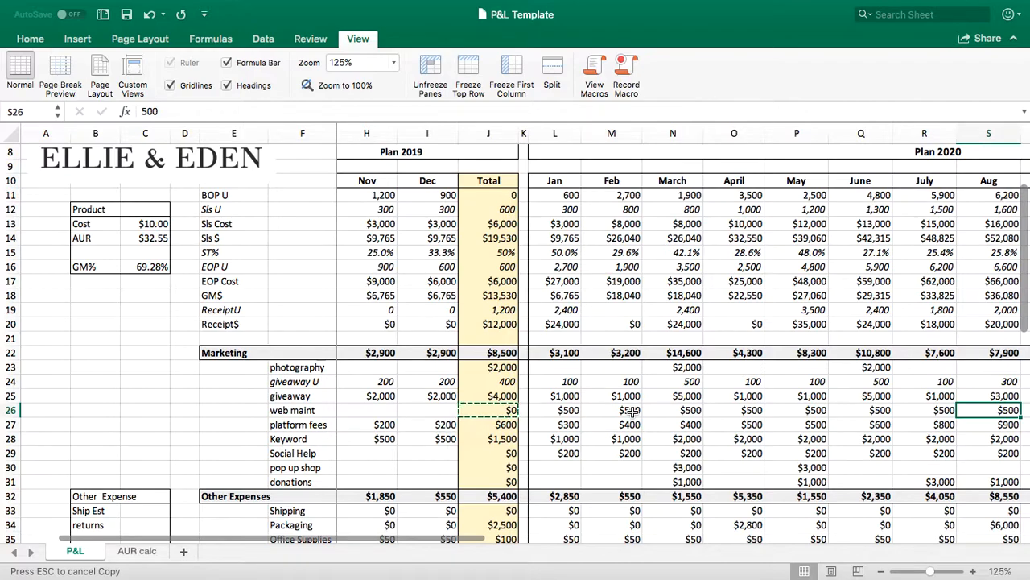
{"action": "key", "text": "Left"}
{"action": "key", "text": "Left"}
{"action": "key", "text": "Left"}
{"action": "key", "text": "Left"}
{"action": "key", "text": "Left"}
{"action": "key", "text": "Left"}
{"action": "key", "text": "Left"}
{"action": "key", "text": "Left"}
{"action": "key", "text": "Left"}
{"action": "key", "text": "Left"}
{"action": "key", "text": "Left"}
{"action": "key", "text": "Left"}
{"action": "key", "text": "Left"}
{"action": "key", "text": "Left"}
{"action": "key", "text": "Left"}
{"action": "key", "text": "Left"}
{"action": "key", "text": "Left"}
{"action": "key", "text": "Left"}
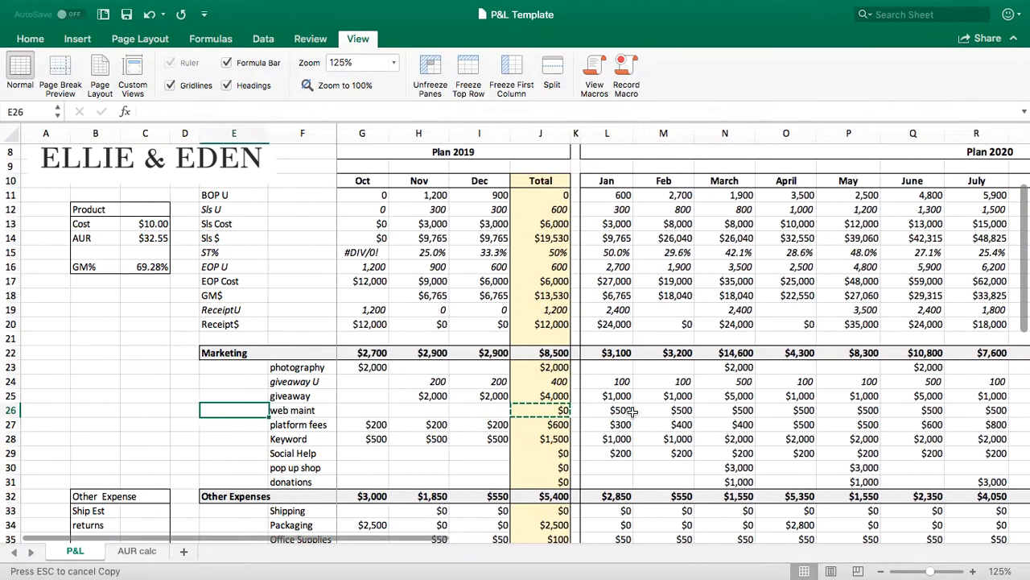
Review the platform fees for October through December 2019 and their 2019 Total
{"action": "key", "text": "Right"}
{"action": "key", "text": "Right"}
{"action": "key", "text": "Right"}
{"action": "key", "text": "Right"}
{"action": "key", "text": "Down"}
{"action": "key", "text": "Right"}
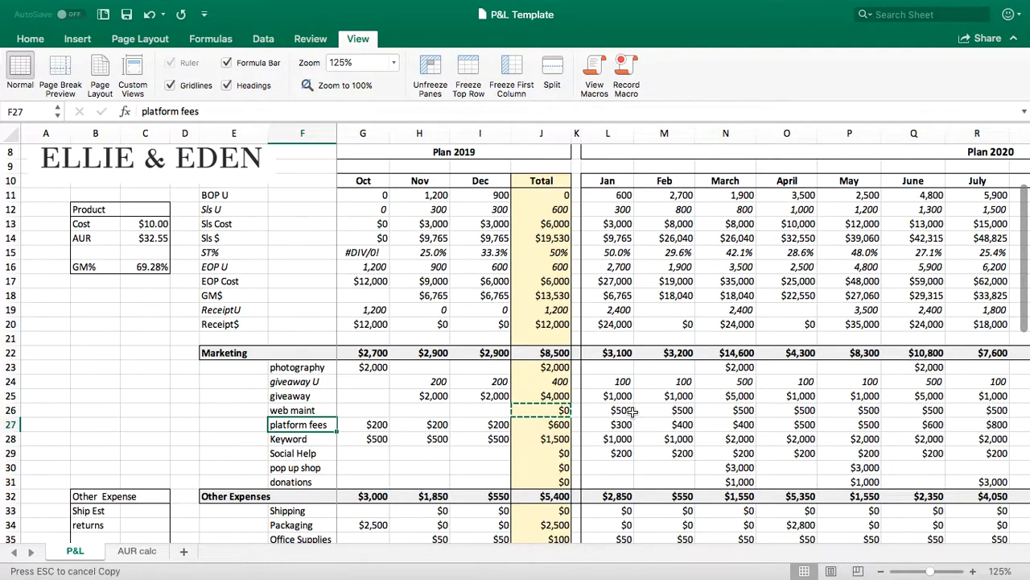
{"action": "key", "text": "Right"}
{"action": "key", "text": "Right"}
{"action": "key", "text": "Right"}
{"action": "key", "text": "Right"}
{"action": "key", "text": "Right"}
{"action": "key", "text": "Right"}
{"action": "key", "text": "Right"}
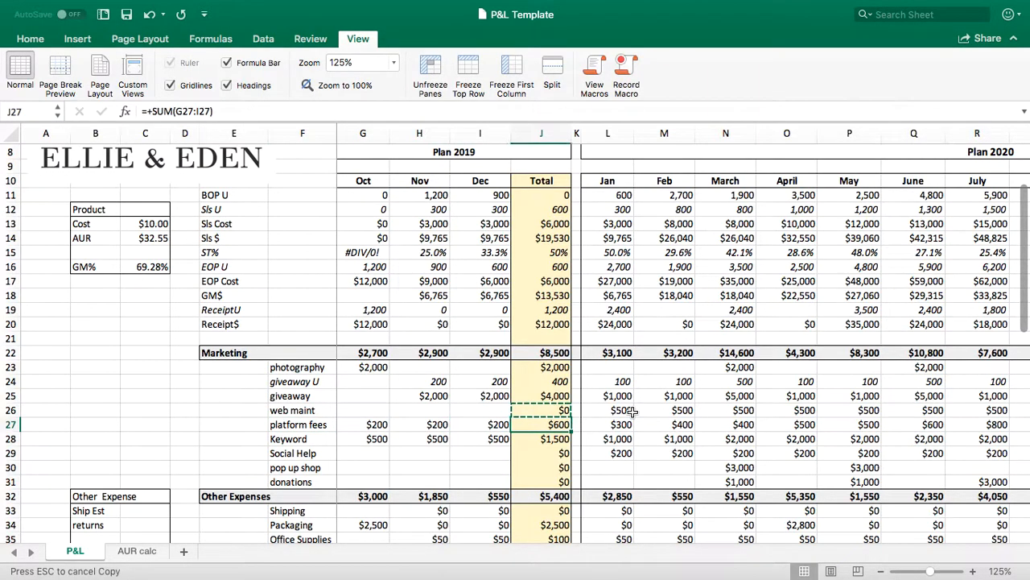
{"action": "key", "text": "Left"}
{"action": "key", "text": "Left"}
{"action": "key", "text": "Left"}
{"action": "key", "text": "Left"}
{"action": "key", "text": "Left"}
{"action": "key", "text": "Left"}
{"action": "key", "text": "Left"}
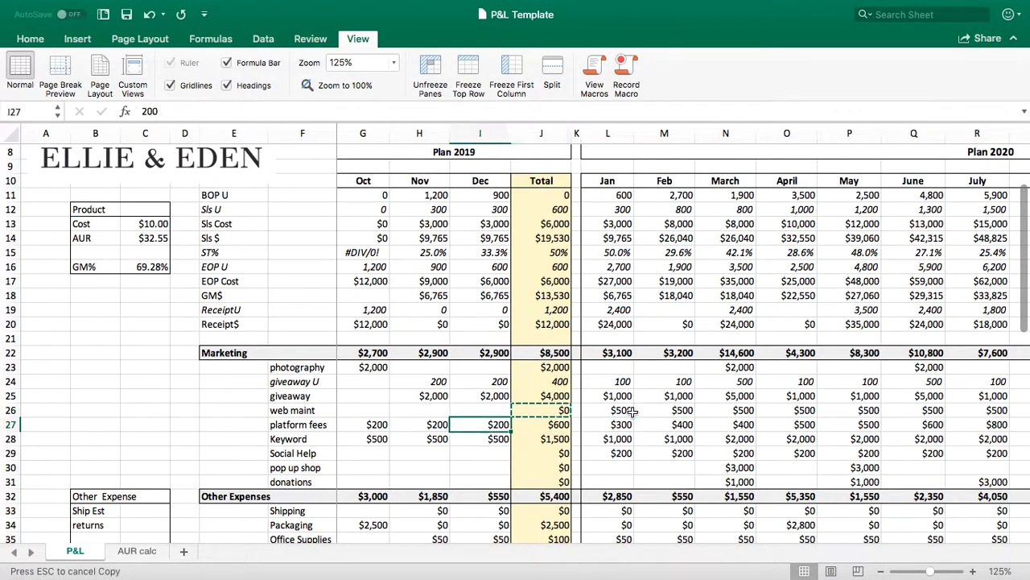
Review the monthly Keyword spending across Plan 2019 and Plan 2020
{"action": "key", "text": "Down"}
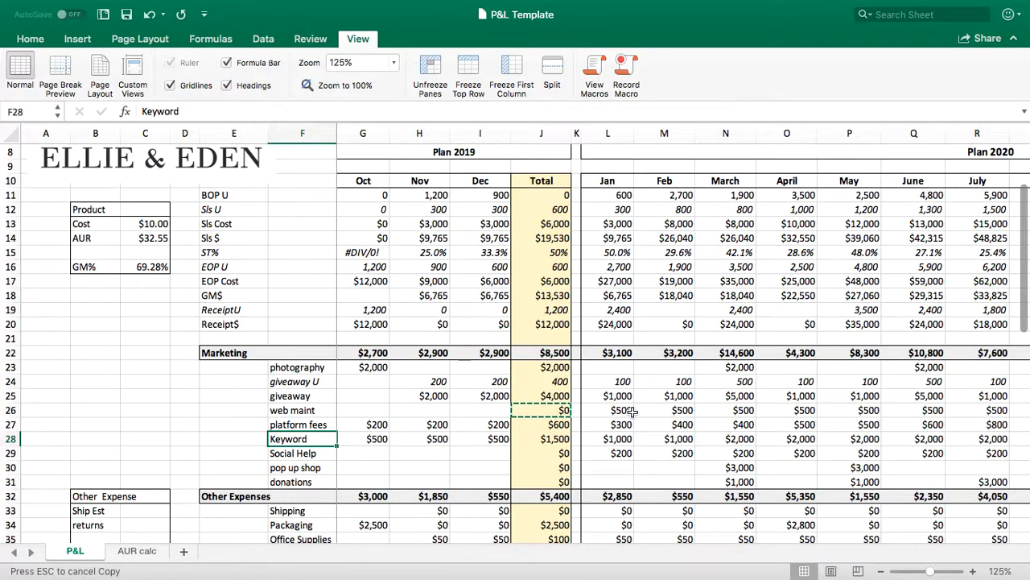
{"action": "key", "text": "Right"}
{"action": "key", "text": "Right"}
{"action": "key", "text": "Right"}
{"action": "key", "text": "Right"}
{"action": "key", "text": "Right"}
{"action": "key", "text": "Right"}
{"action": "key", "text": "Right"}
{"action": "key", "text": "Right"}
{"action": "key", "text": "Right"}
{"action": "key", "text": "Right"}
{"action": "key", "text": "Right"}
{"action": "key", "text": "Right"}
{"action": "key", "text": "Right"}
{"action": "key", "text": "Left"}
{"action": "key", "text": "Up"}
{"action": "key", "text": "Down"}
{"action": "key", "text": "Left"}
{"action": "key", "text": "Left"}
{"action": "key", "text": "Left"}
{"action": "key", "text": "Left"}
{"action": "key", "text": "Left"}
{"action": "key", "text": "Left"}
{"action": "key", "text": "Left"}
{"action": "key", "text": "Left"}
{"action": "key", "text": "Left"}
{"action": "key", "text": "Left"}
{"action": "key", "text": "Left"}
{"action": "key", "text": "Left"}
{"action": "key", "text": "Left"}
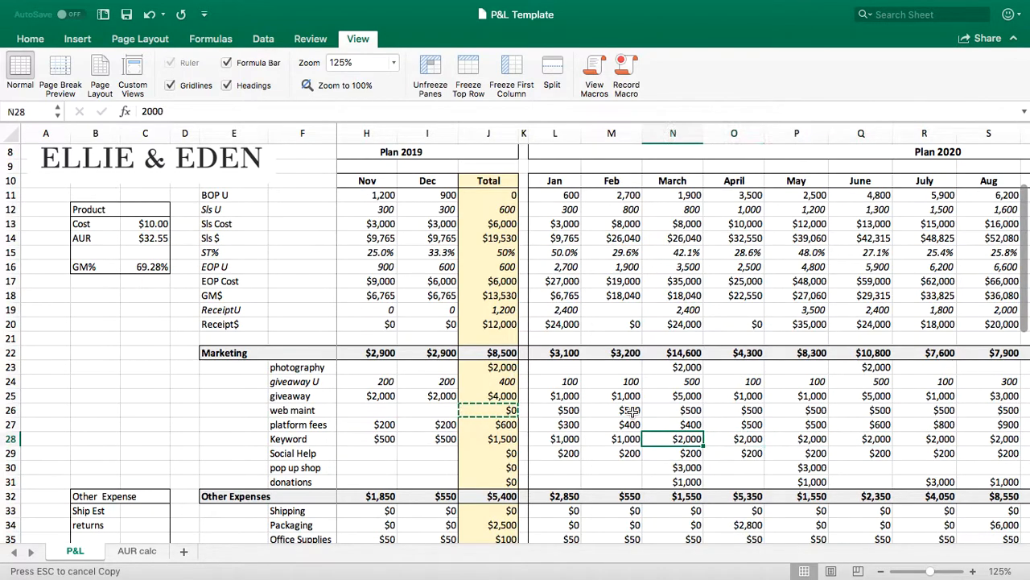
{"action": "key", "text": "Left"}
{"action": "key", "text": "Right"}
{"action": "key", "text": "Right"}
{"action": "key", "text": "Right"}
{"action": "key", "text": "Left"}
Check the Social Help expense line from 2019 through January 2020
{"action": "key", "text": "Down"}
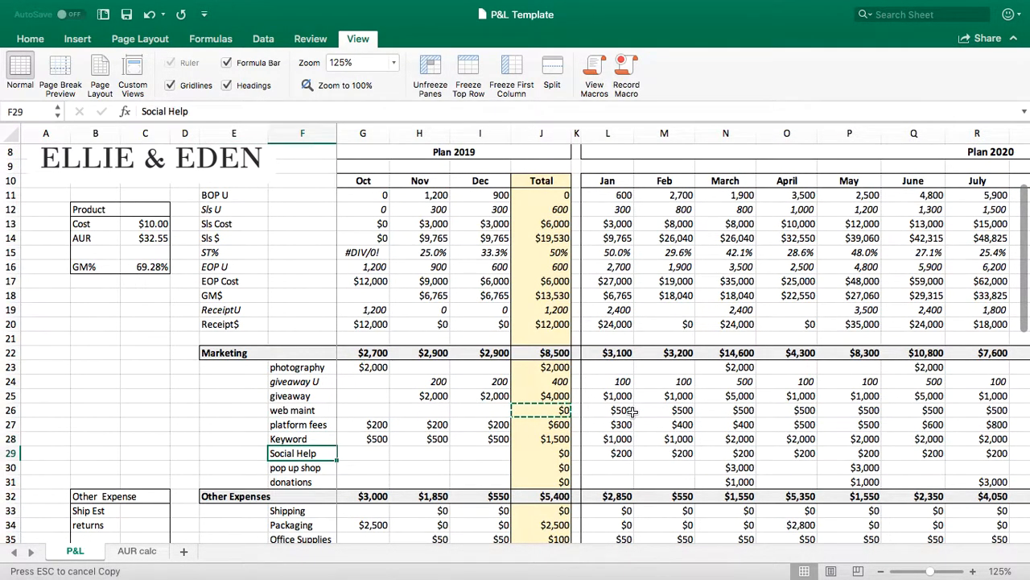
{"action": "key", "text": "Right"}
{"action": "key", "text": "Right"}
{"action": "key", "text": "Right"}
{"action": "key", "text": "Right"}
{"action": "key", "text": "Right"}
{"action": "key", "text": "Right"}
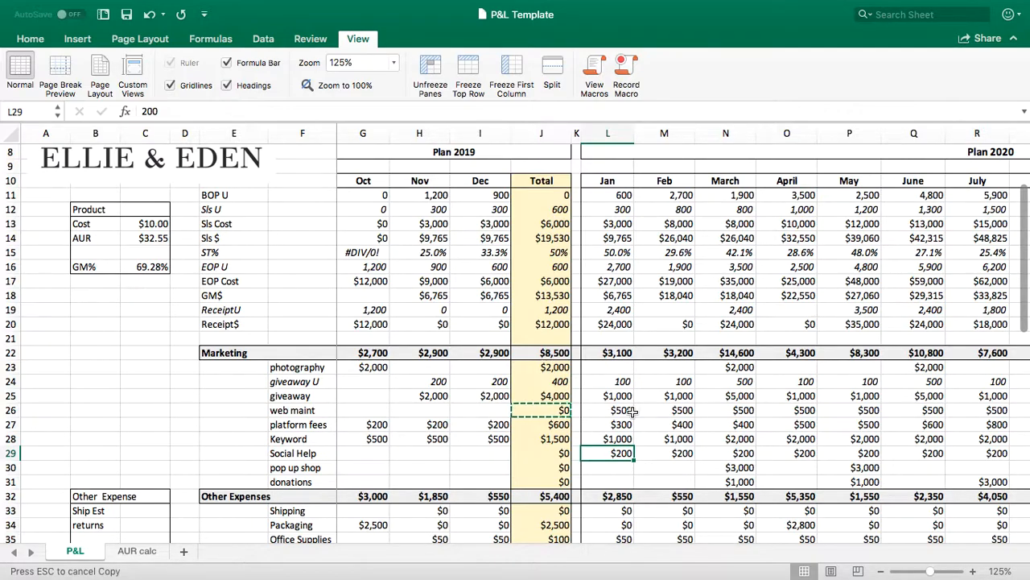
Review the pop up shop expenses month by month from October 2019 through the Plan 2020 Total
{"action": "key", "text": "Down"}
{"action": "key", "text": "Left"}
{"action": "key", "text": "Left"}
{"action": "key", "text": "Left"}
{"action": "key", "text": "Left"}
{"action": "key", "text": "Left"}
{"action": "key", "text": "Left"}
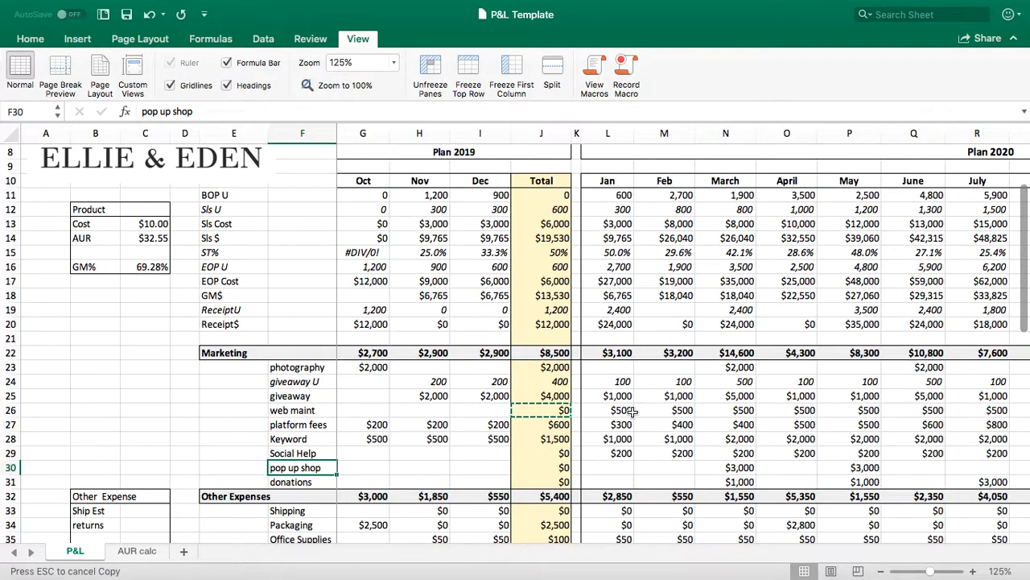
{"action": "key", "text": "Right"}
{"action": "key", "text": "Right"}
{"action": "key", "text": "Right"}
{"action": "key", "text": "Right"}
{"action": "key", "text": "Right"}
{"action": "key", "text": "Right"}
{"action": "key", "text": "Right"}
{"action": "key", "text": "Right"}
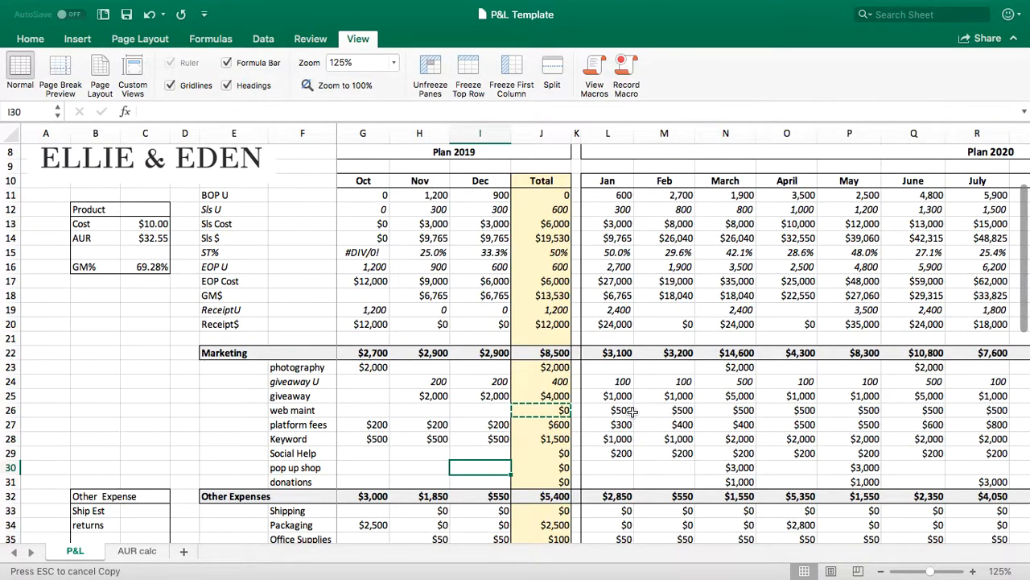
{"action": "key", "text": "Right"}
{"action": "key", "text": "Right"}
{"action": "key", "text": "Right"}
{"action": "key", "text": "Right"}
{"action": "key", "text": "Right"}
{"action": "key", "text": "Right"}
{"action": "key", "text": "Right"}
{"action": "key", "text": "Right"}
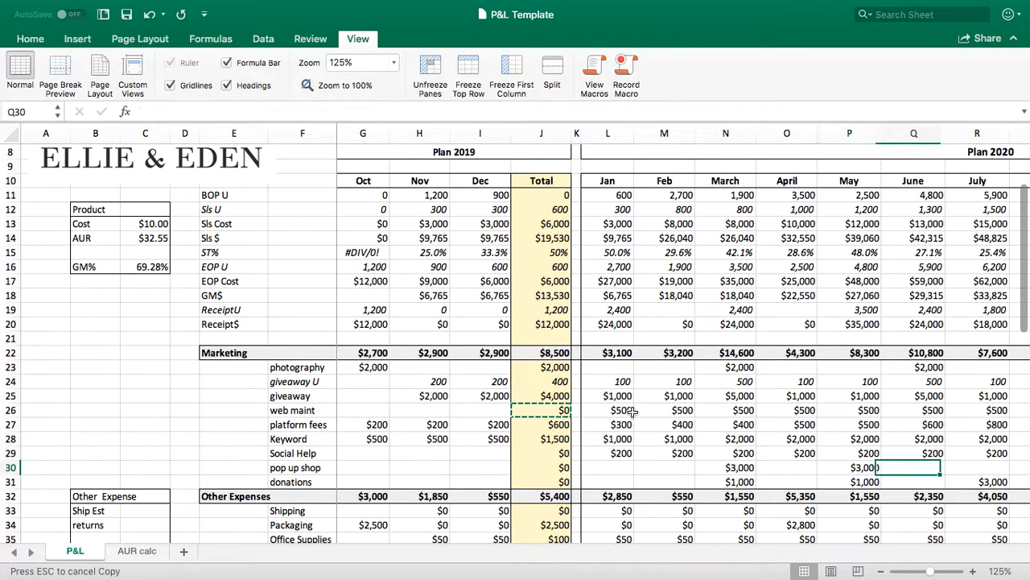
{"action": "key", "text": "Right"}
{"action": "key", "text": "Right"}
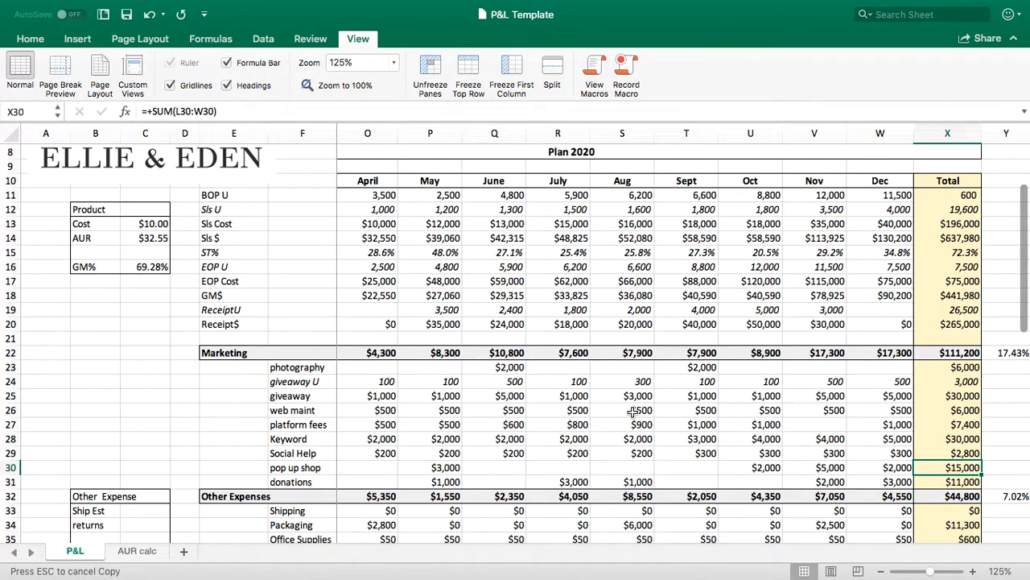
Recheck the pop up shop line backward from the Plan 2020 Total to its row label
{"action": "key", "text": "Left"}
{"action": "key", "text": "Left"}
{"action": "key", "text": "Left"}
{"action": "key", "text": "Left"}
{"action": "key", "text": "Left"}
{"action": "key", "text": "Left"}
{"action": "key", "text": "Left"}
{"action": "key", "text": "Left"}
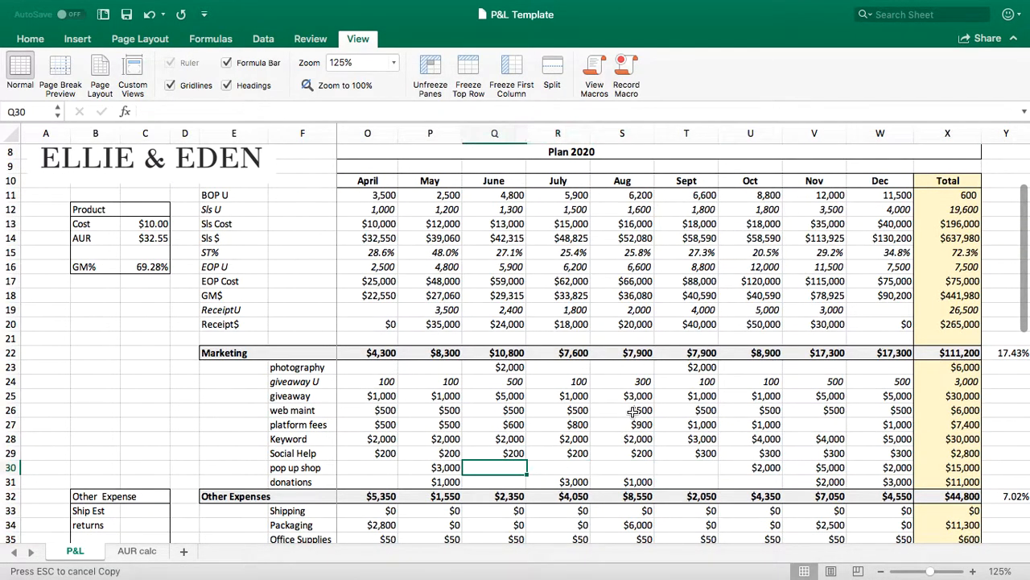
{"action": "key", "text": "Left"}
{"action": "key", "text": "Left"}
{"action": "key", "text": "Left"}
{"action": "key", "text": "Left"}
{"action": "key", "text": "Left"}
{"action": "key", "text": "Left"}
{"action": "key", "text": "Left"}
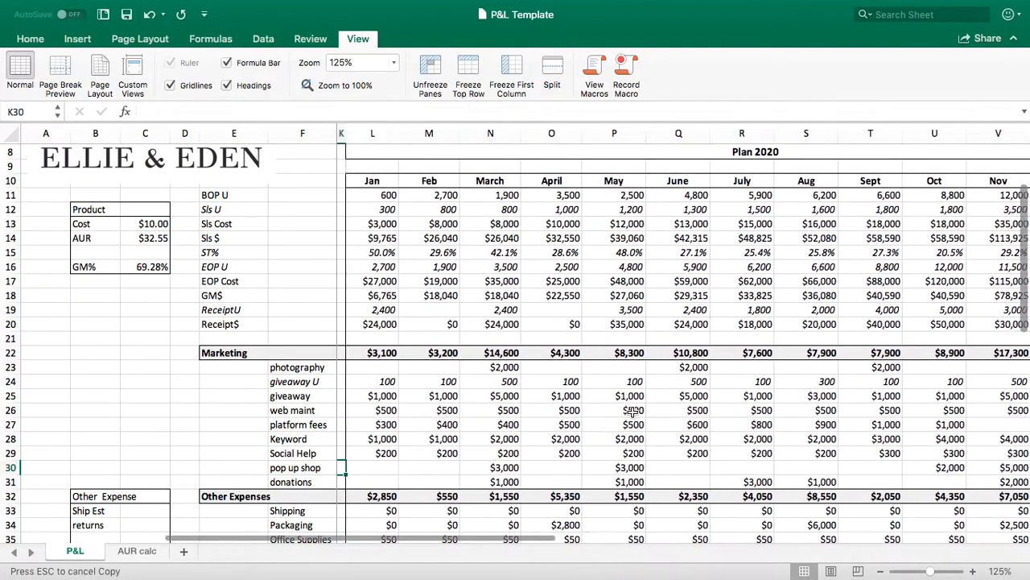
{"action": "key", "text": "Left"}
{"action": "key", "text": "Left"}
{"action": "key", "text": "Left"}
Review the donations line from October 2019 through the Plan 2020 Total
{"action": "key", "text": "Down"}
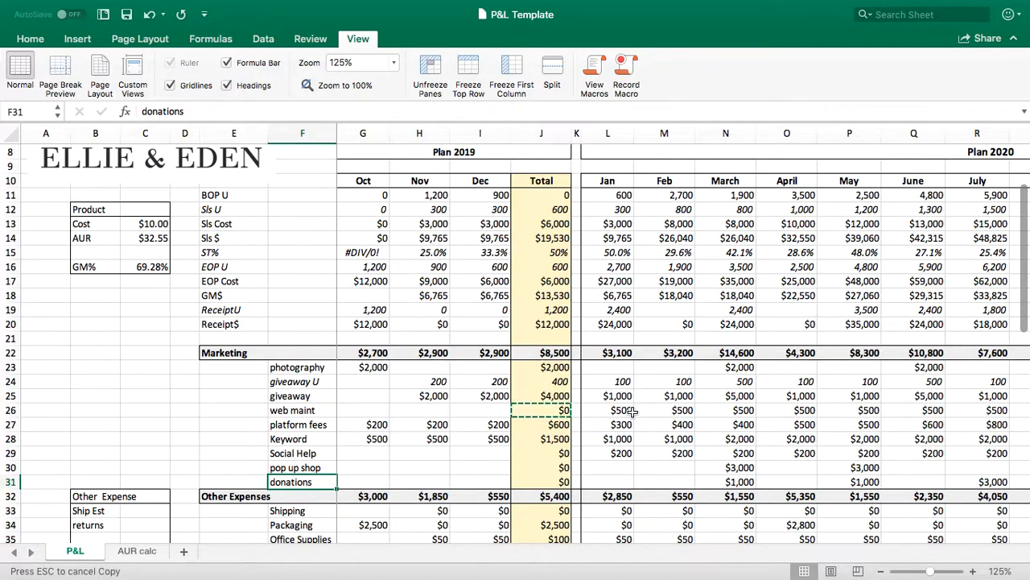
{"action": "key", "text": "Right"}
{"action": "key", "text": "Right"}
{"action": "key", "text": "Right"}
{"action": "key", "text": "Right"}
{"action": "key", "text": "Right"}
{"action": "key", "text": "Right"}
{"action": "key", "text": "Right"}
{"action": "key", "text": "Right"}
{"action": "key", "text": "Right"}
{"action": "key", "text": "Right"}
{"action": "key", "text": "Right"}
{"action": "key", "text": "Right"}
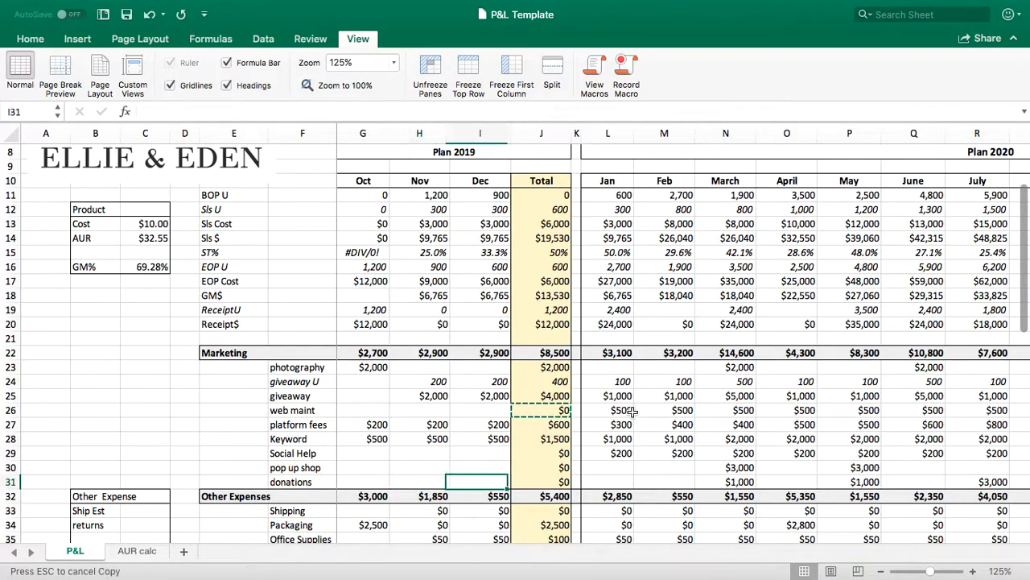
{"action": "key", "text": "Right"}
{"action": "key", "text": "Right"}
{"action": "key", "text": "Right"}
{"action": "key", "text": "Right"}
{"action": "key", "text": "Right"}
{"action": "key", "text": "Right"}
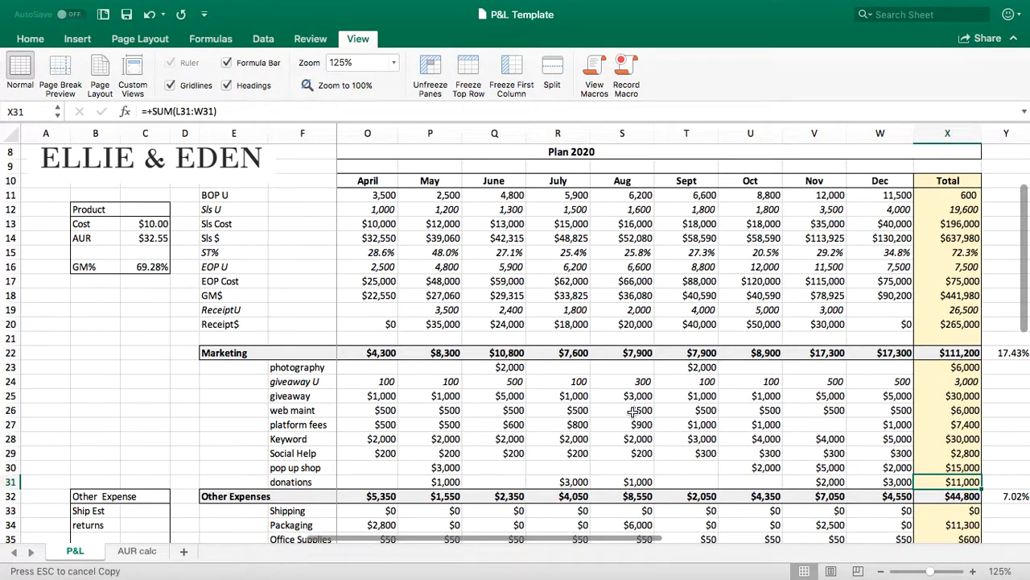
Look back over the donations line from the Plan 2020 Total to the 2019 months
{"action": "key", "text": "Left"}
{"action": "key", "text": "Left"}
{"action": "key", "text": "Left"}
{"action": "key", "text": "Left"}
{"action": "key", "text": "Left"}
{"action": "key", "text": "Left"}
{"action": "key", "text": "Left"}
{"action": "key", "text": "Left"}
{"action": "key", "text": "Left"}
{"action": "key", "text": "Left"}
{"action": "key", "text": "Left"}
{"action": "key", "text": "Left"}
{"action": "key", "text": "Left"}
{"action": "key", "text": "Left"}
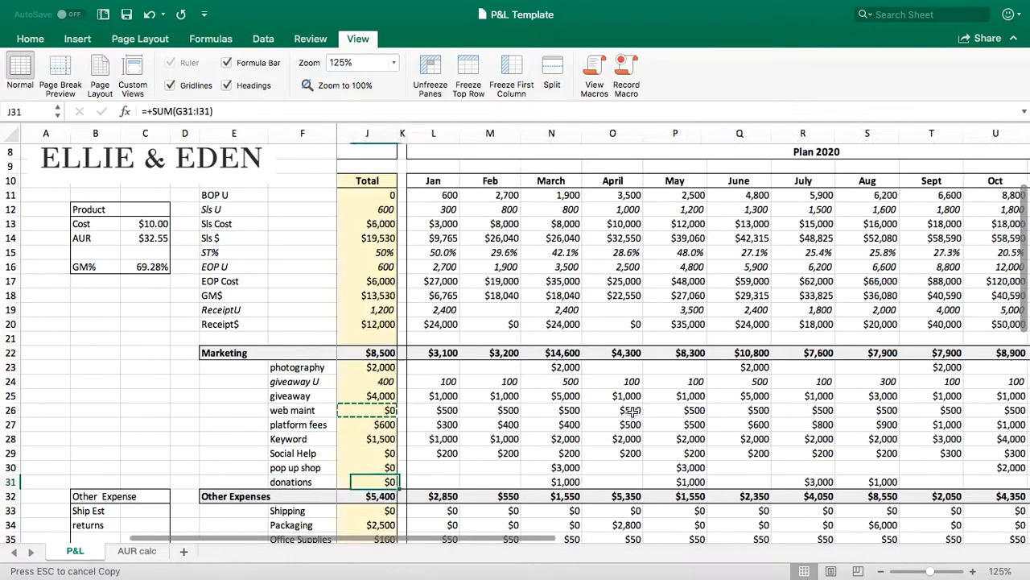
{"action": "key", "text": "Left"}
{"action": "key", "text": "Left"}
{"action": "key", "text": "Left"}
{"action": "key", "text": "Left"}
{"action": "key", "text": "Left"}
{"action": "key", "text": "Left"}
Set the Ship Est in the Other Expense box to 3.00
{"action": "key", "text": "Down"}
{"action": "key", "text": "Down"}
{"action": "key", "text": "Down"}
{"action": "key", "text": "Down"}
{"action": "key", "text": "Down"}
{"action": "key", "text": "Down"}
{"action": "key", "text": "Down"}
{"action": "key", "text": "Down"}
{"action": "key", "text": "Down"}
{"action": "key", "text": "Down"}
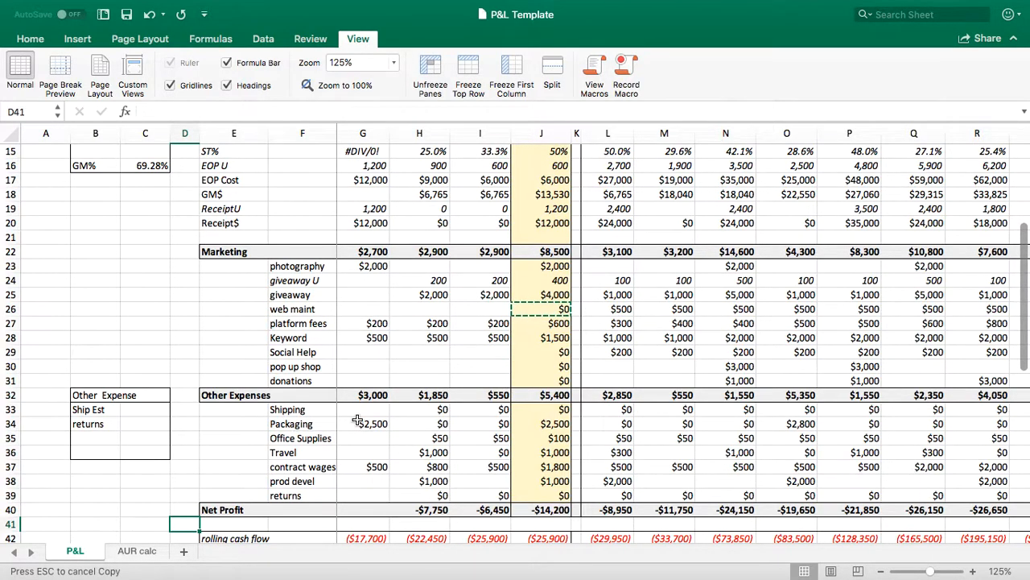
{"action": "left_click", "coordinate": [133, 409]}
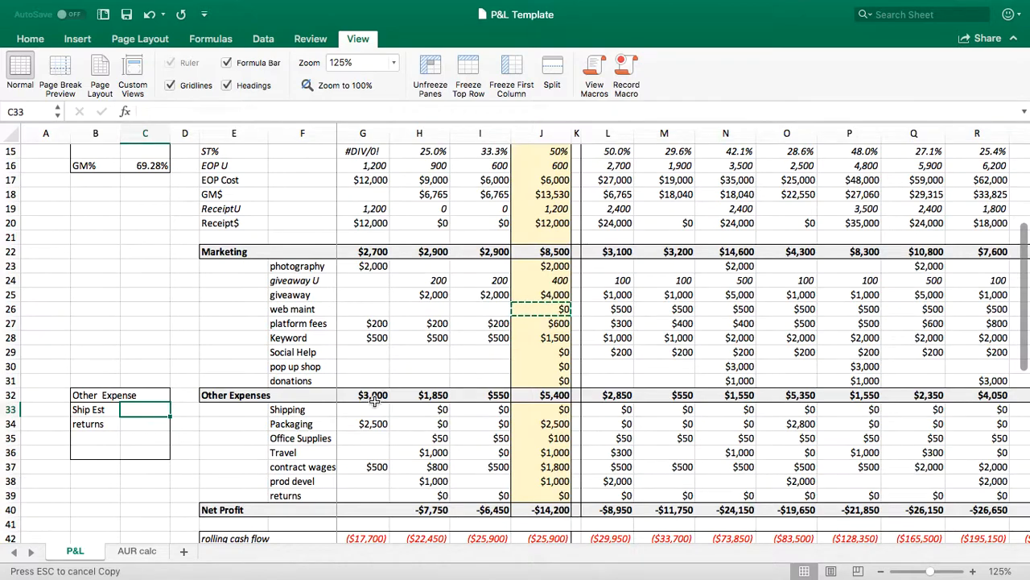
{"action": "type", "text": "3.00"}
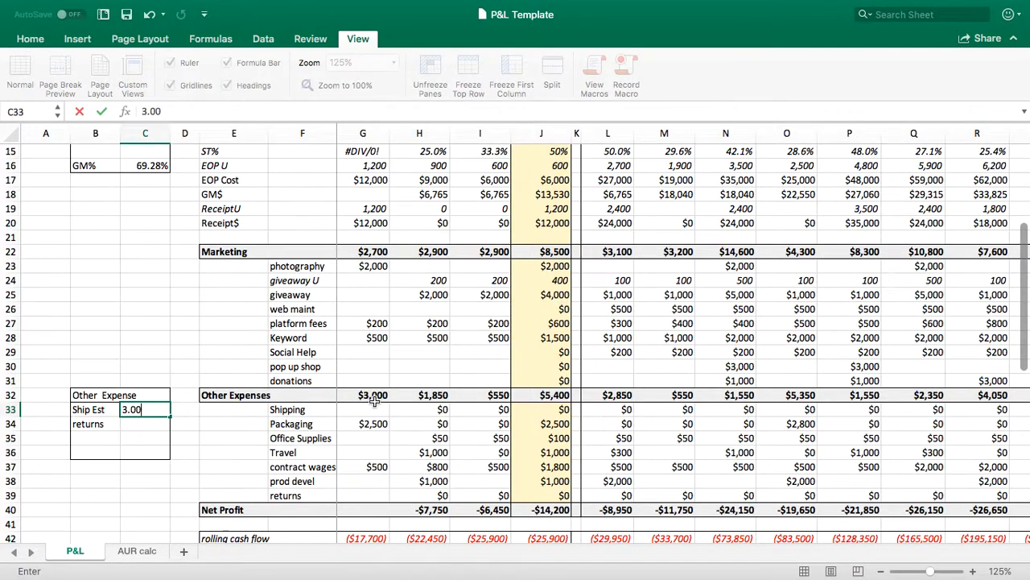
{"action": "key", "text": "Return"}
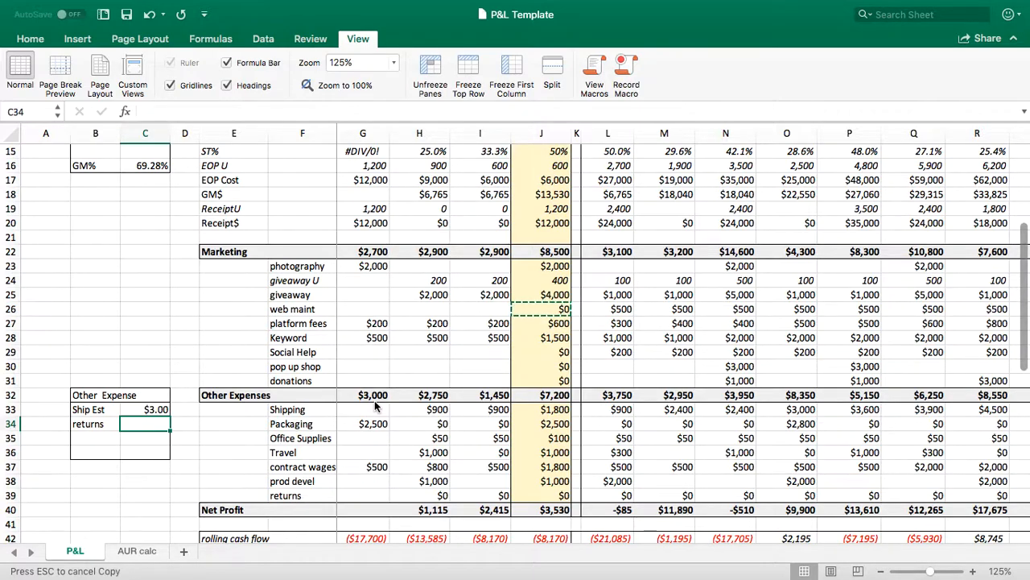
Test a Ship Est of $6.00 in the Other Expense box and set it back to 3.00
{"action": "key", "text": "Up"}
{"action": "type", "text": "60"}
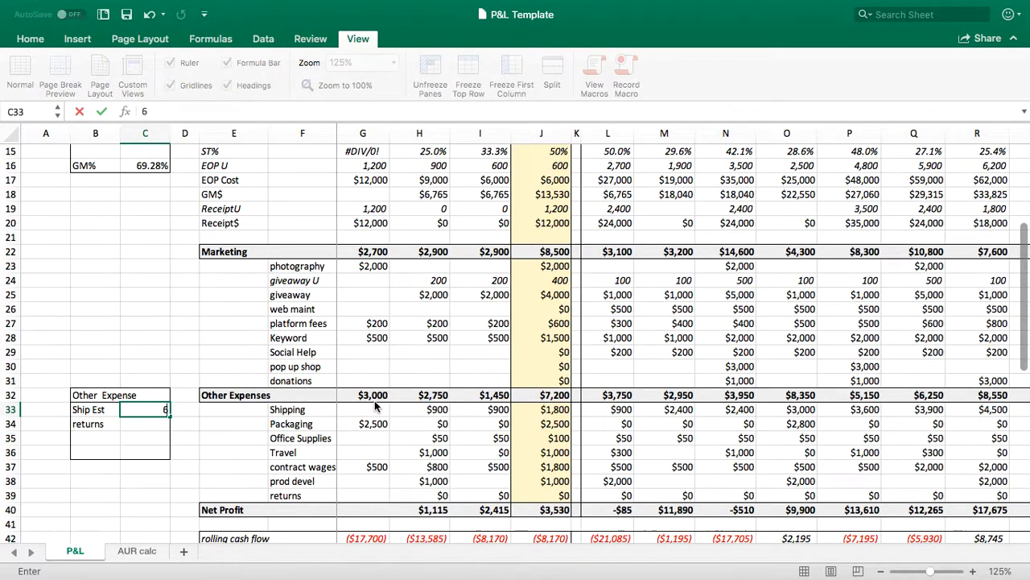
{"action": "key", "text": "Return"}
{"action": "key", "text": "Up"}
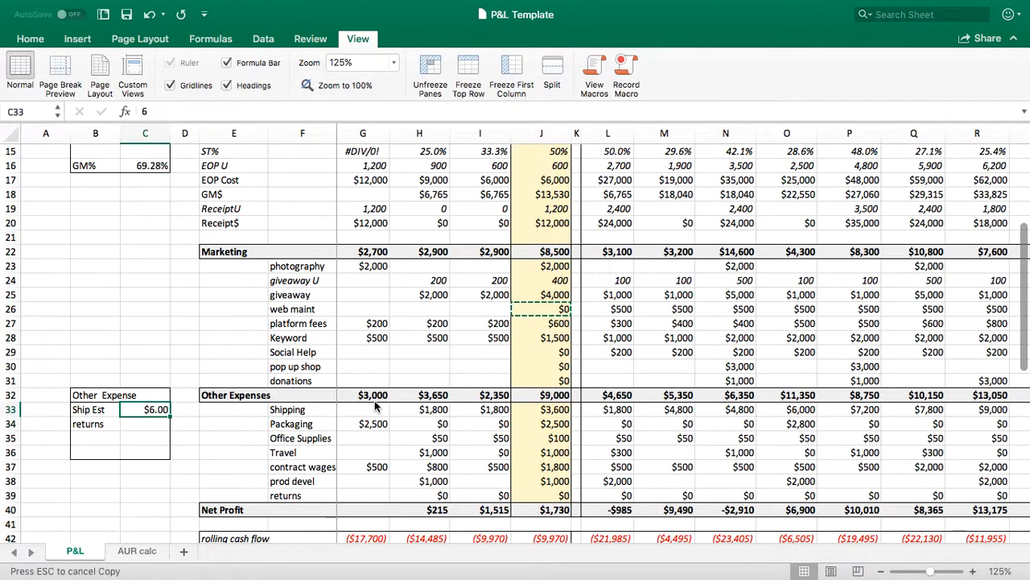
{"action": "type", "text": "3.00"}
{"action": "key", "text": "Return"}
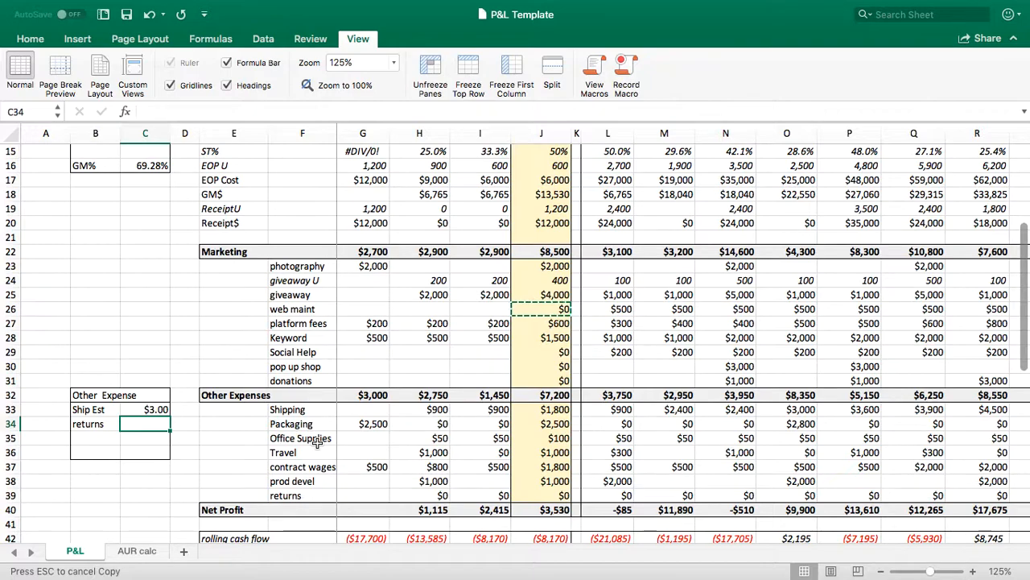
Review the monthly contract wages under Other Expenses from October 2019 through October 2020
{"action": "left_click", "coordinate": [301, 453]}
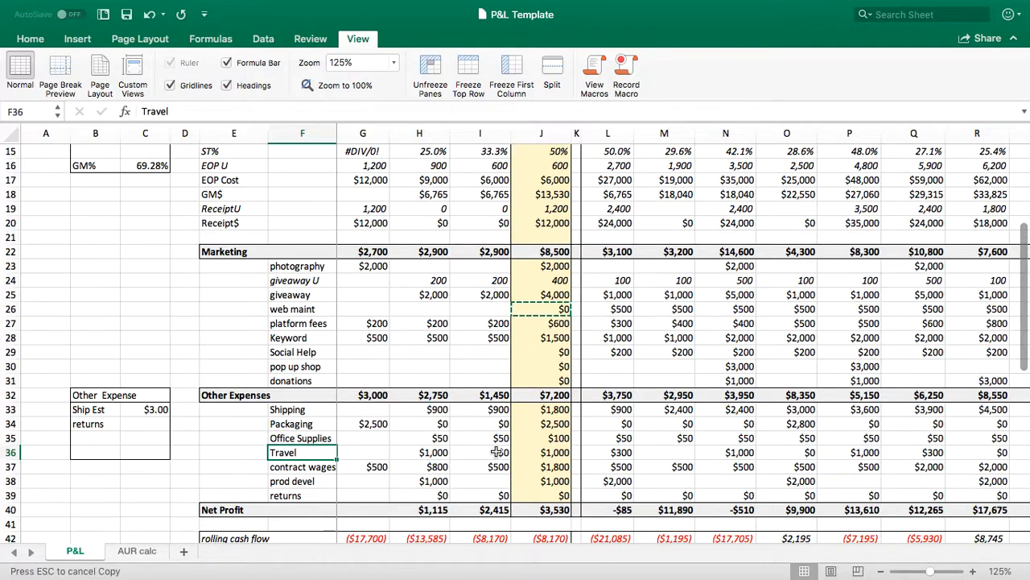
{"action": "key", "text": "Down"}
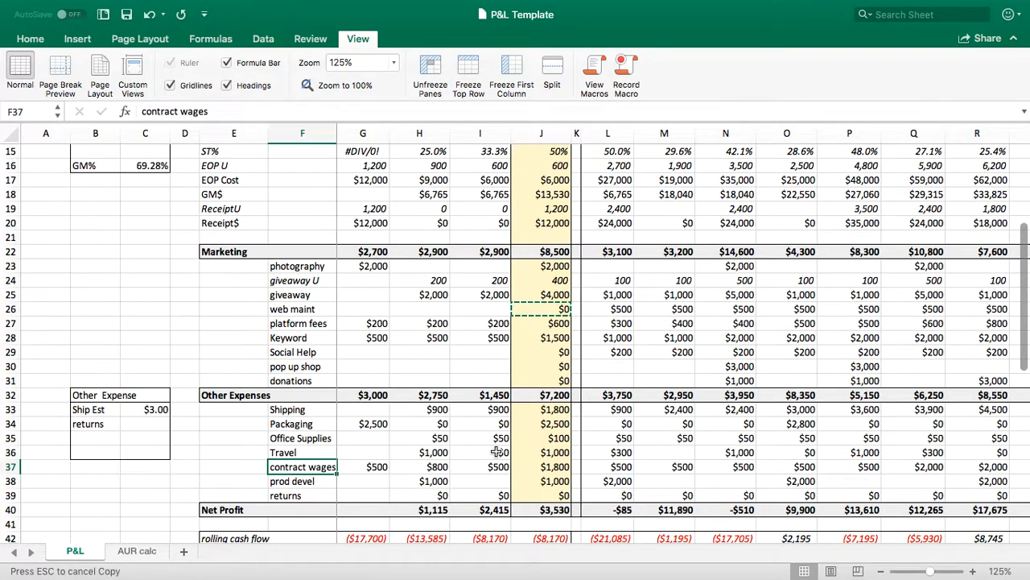
{"action": "key", "text": "Right"}
{"action": "key", "text": "Right"}
{"action": "key", "text": "Right"}
{"action": "key", "text": "Right"}
{"action": "key", "text": "Right"}
{"action": "key", "text": "Right"}
{"action": "key", "text": "Right"}
{"action": "key", "text": "Right"}
{"action": "key", "text": "Right"}
{"action": "key", "text": "Right"}
{"action": "key", "text": "Right"}
{"action": "key", "text": "Right"}
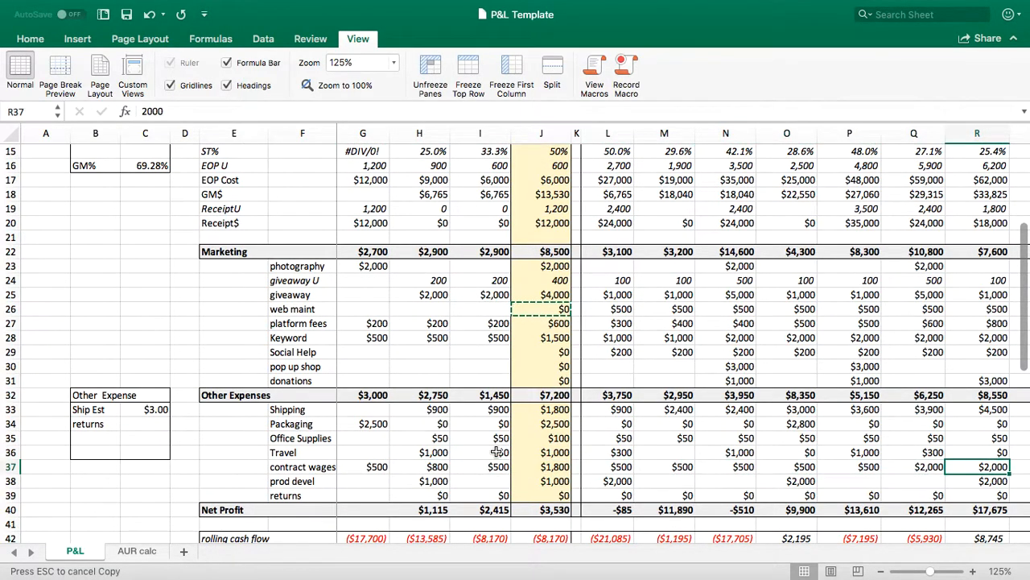
{"action": "key", "text": "Right"}
{"action": "key", "text": "Right"}
{"action": "key", "text": "Right"}
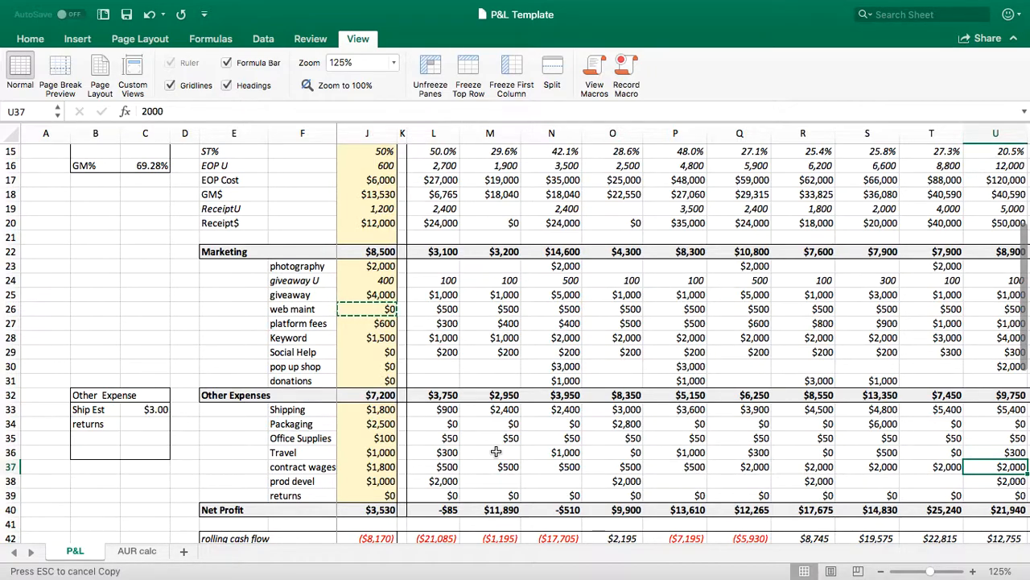
Examine the contract wages for the late months of 2020 and back across the earlier months to the row label
{"action": "key", "text": "Left"}
{"action": "key", "text": "Left"}
{"action": "key", "text": "Right"}
{"action": "key", "text": "Right"}
{"action": "key", "text": "Left"}
{"action": "key", "text": "Right"}
{"action": "key", "text": "Right"}
{"action": "key", "text": "Right"}
{"action": "key", "text": "Left"}
{"action": "key", "text": "Left"}
{"action": "key", "text": "Left"}
{"action": "key", "text": "Left"}
{"action": "key", "text": "Left"}
{"action": "key", "text": "Left"}
{"action": "key", "text": "Left"}
{"action": "key", "text": "Left"}
{"action": "key", "text": "Left"}
{"action": "key", "text": "Left"}
{"action": "key", "text": "Left"}
{"action": "key", "text": "Left"}
{"action": "key", "text": "Left"}
{"action": "key", "text": "Left"}
{"action": "key", "text": "Left"}
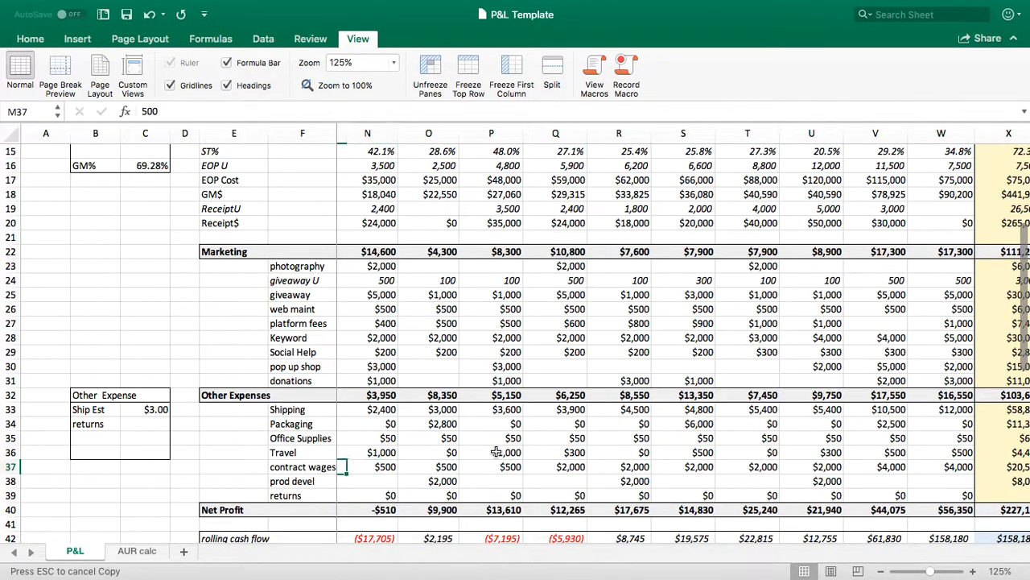
{"action": "key", "text": "Left"}
{"action": "key", "text": "Left"}
{"action": "key", "text": "Left"}
{"action": "key", "text": "Right"}
Examine the prod devel entries under Other Expenses from the row label across the 2019 and 2020 months
{"action": "key", "text": "Down"}
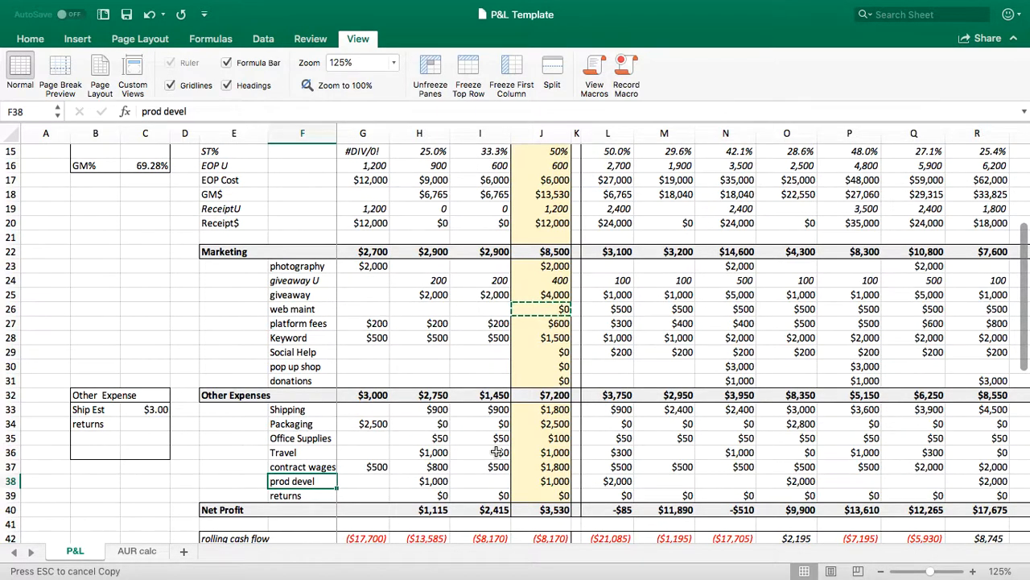
{"action": "key", "text": "Right"}
{"action": "key", "text": "Right"}
{"action": "key", "text": "Right"}
{"action": "key", "text": "Right"}
{"action": "key", "text": "Right"}
{"action": "key", "text": "Right"}
{"action": "key", "text": "Right"}
{"action": "key", "text": "Right"}
{"action": "key", "text": "Right"}
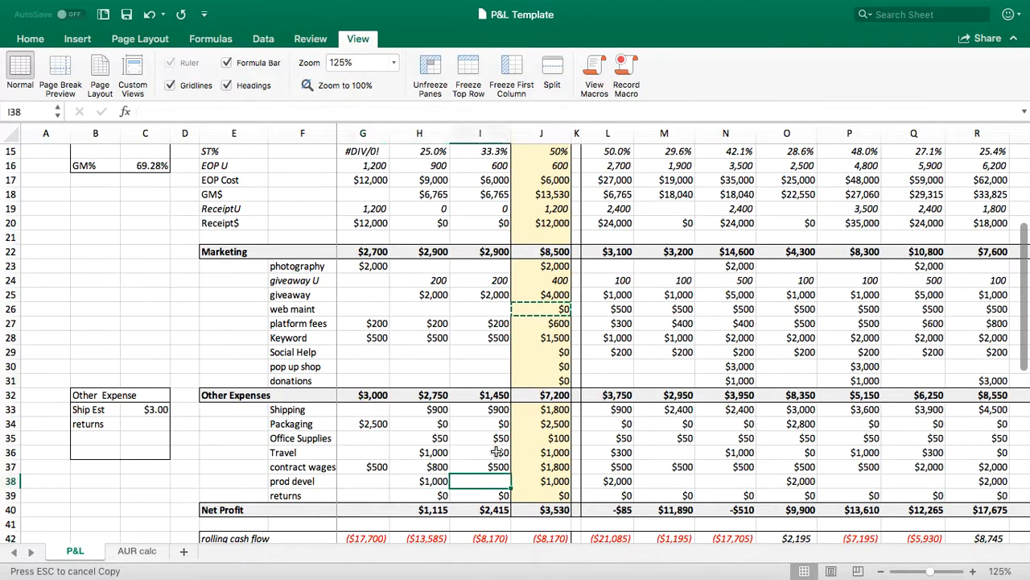
{"action": "key", "text": "Right"}
{"action": "key", "text": "Right"}
{"action": "key", "text": "Right"}
{"action": "key", "text": "Right"}
{"action": "key", "text": "Right"}
{"action": "key", "text": "Right"}
{"action": "key", "text": "Right"}
{"action": "key", "text": "Right"}
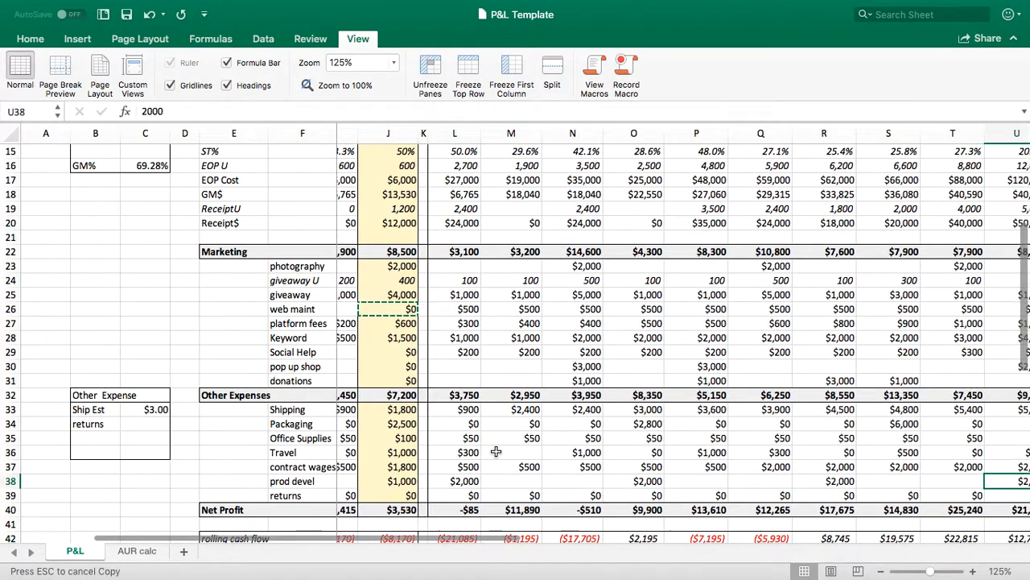
Review the prod devel row backwards from the late 2020 months to the first month column
{"action": "key", "text": "Left"}
{"action": "key", "text": "Left"}
{"action": "key", "text": "Left"}
{"action": "key", "text": "Left"}
{"action": "key", "text": "Left"}
{"action": "key", "text": "Left"}
{"action": "key", "text": "Left"}
{"action": "key", "text": "Left"}
{"action": "key", "text": "Left"}
{"action": "key", "text": "Left"}
{"action": "key", "text": "Left"}
{"action": "key", "text": "Left"}
{"action": "key", "text": "Left"}
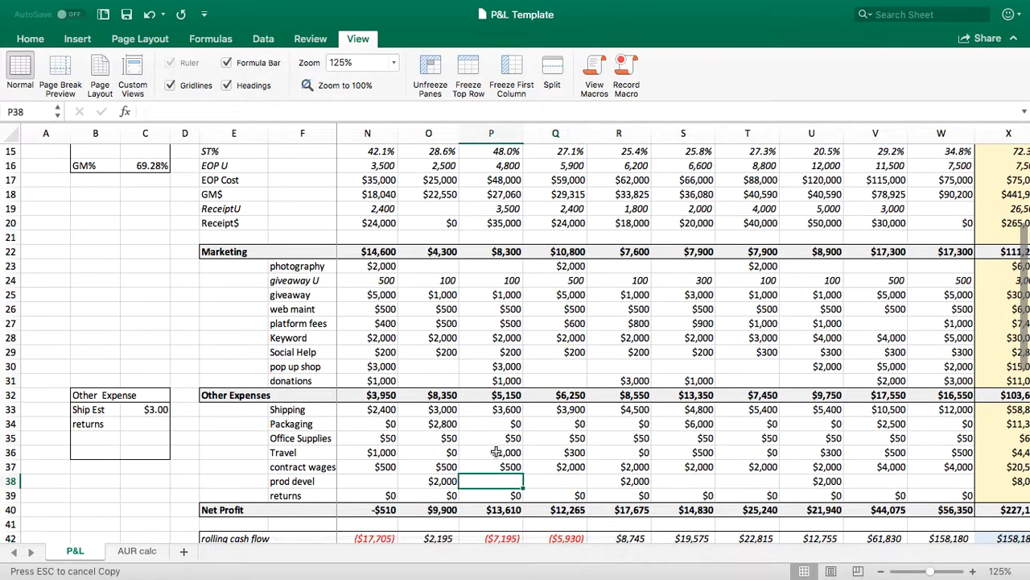
{"action": "key", "text": "Left"}
{"action": "key", "text": "Left"}
{"action": "key", "text": "Left"}
{"action": "key", "text": "Left"}
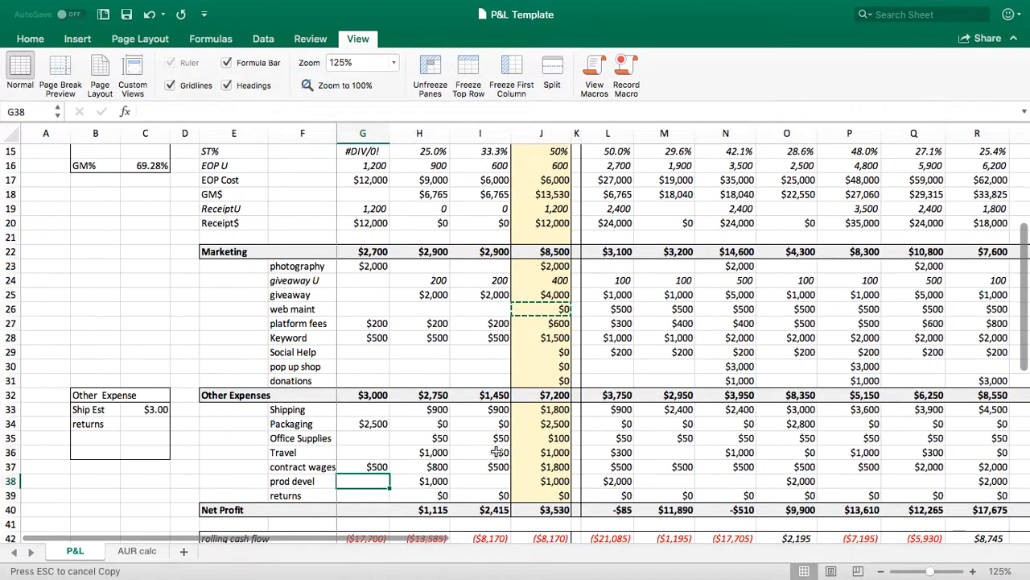
Set the returns rate in the Other Expense box to 10%
{"action": "key", "text": "Down"}
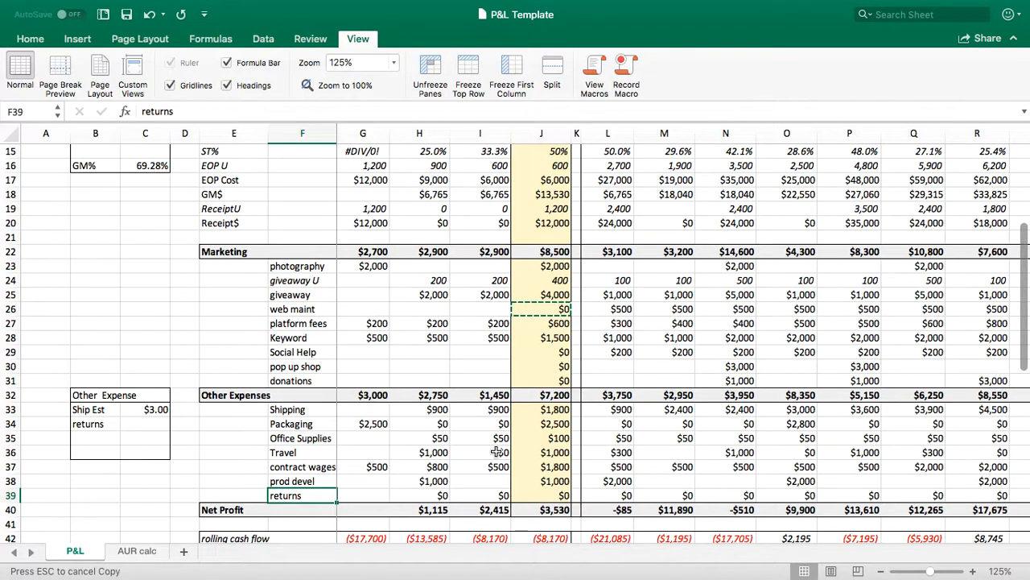
{"action": "left_click", "coordinate": [159, 419]}
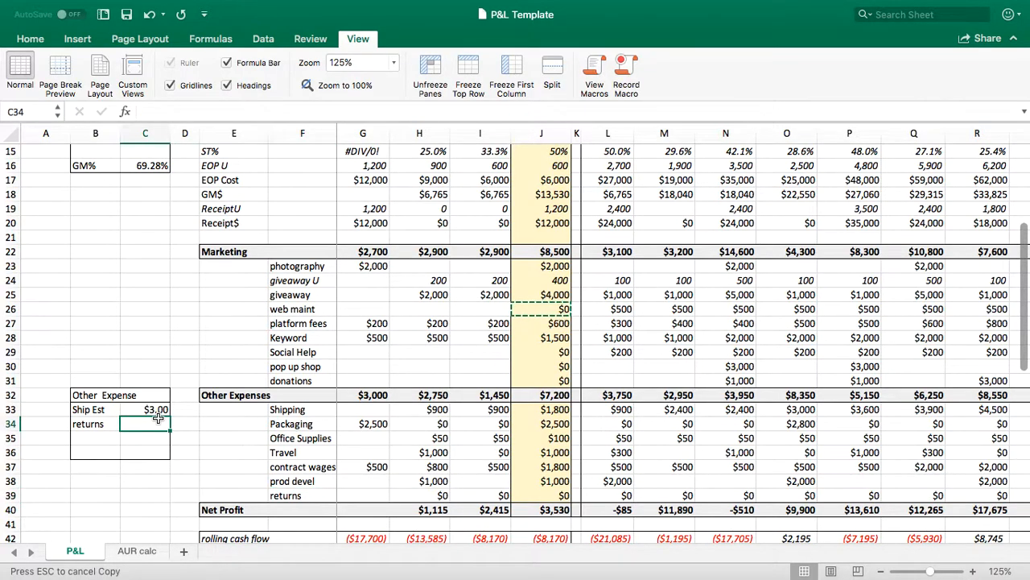
{"action": "type", "text": "10%"}
{"action": "key", "text": "Return"}
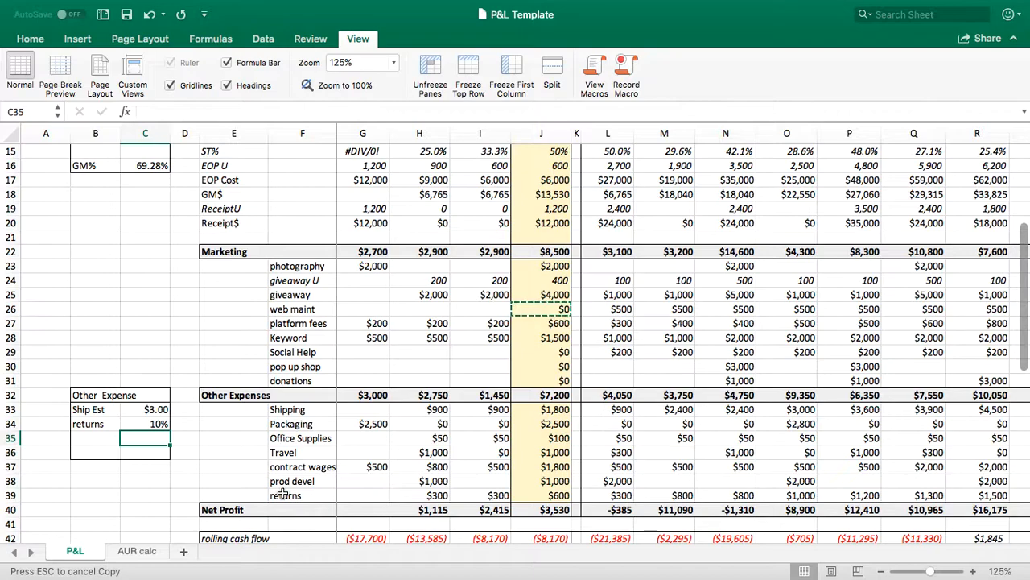
Set the returns rate in the Other Expense box to 15%
{"action": "key", "text": "Up"}
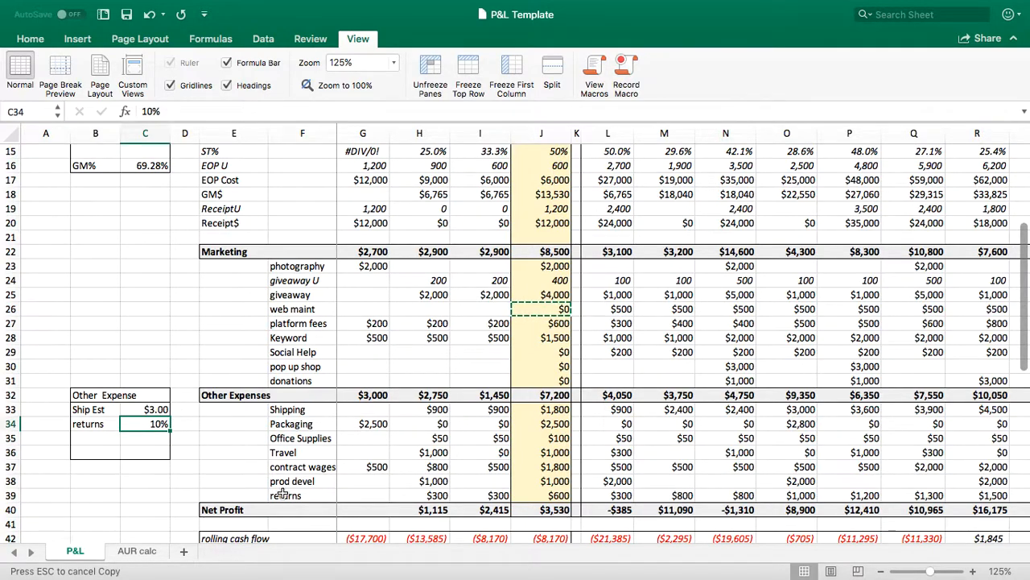
{"action": "type", "text": "15"}
{"action": "key", "text": "Return"}
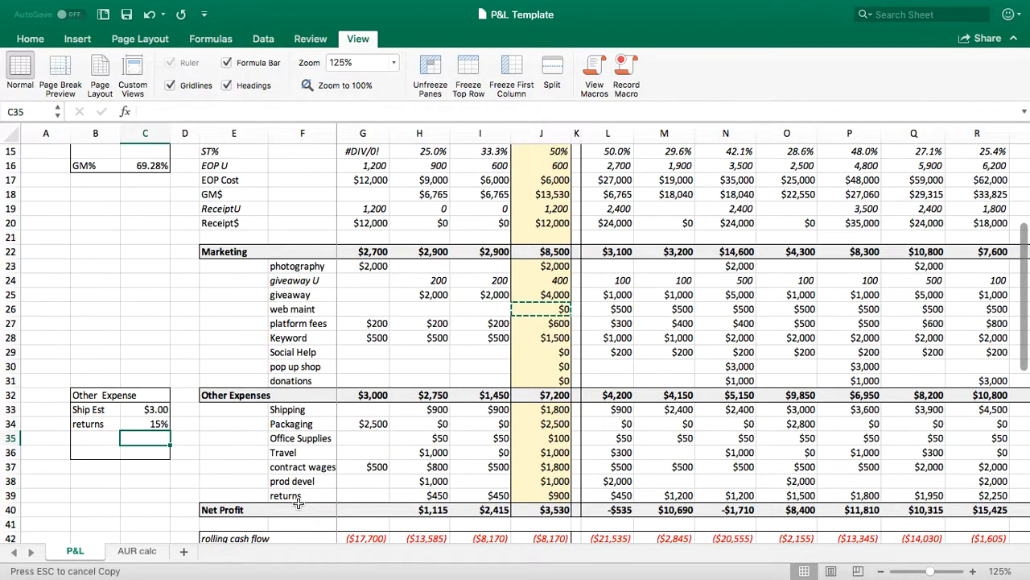
Examine the Net Profit row and the formula behind its first monthly value in H40
{"action": "key", "text": "Down"}
{"action": "key", "text": "Down"}
{"action": "key", "text": "Down"}
{"action": "key", "text": "Down"}
{"action": "key", "text": "Down"}
{"action": "key", "text": "Right"}
{"action": "key", "text": "Right"}
{"action": "key", "text": "Right"}
{"action": "key", "text": "Right"}
{"action": "key", "text": "Right"}
{"action": "key", "text": "Left"}
{"action": "key", "text": "Left"}
{"action": "key", "text": "Left"}
{"action": "key", "text": "Left"}
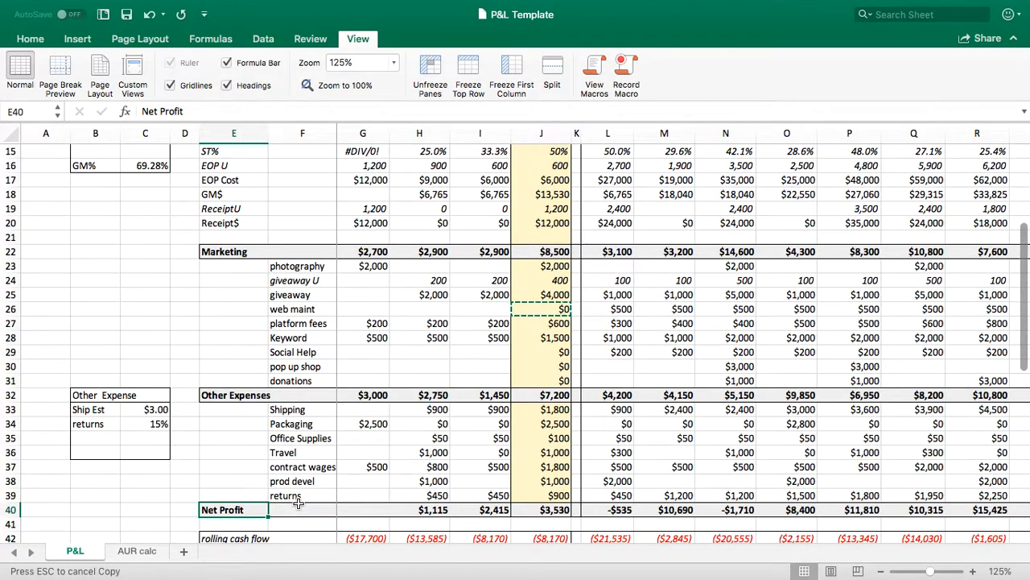
{"action": "key", "text": "Right"}
{"action": "key", "text": "Right"}
{"action": "key", "text": "Right"}
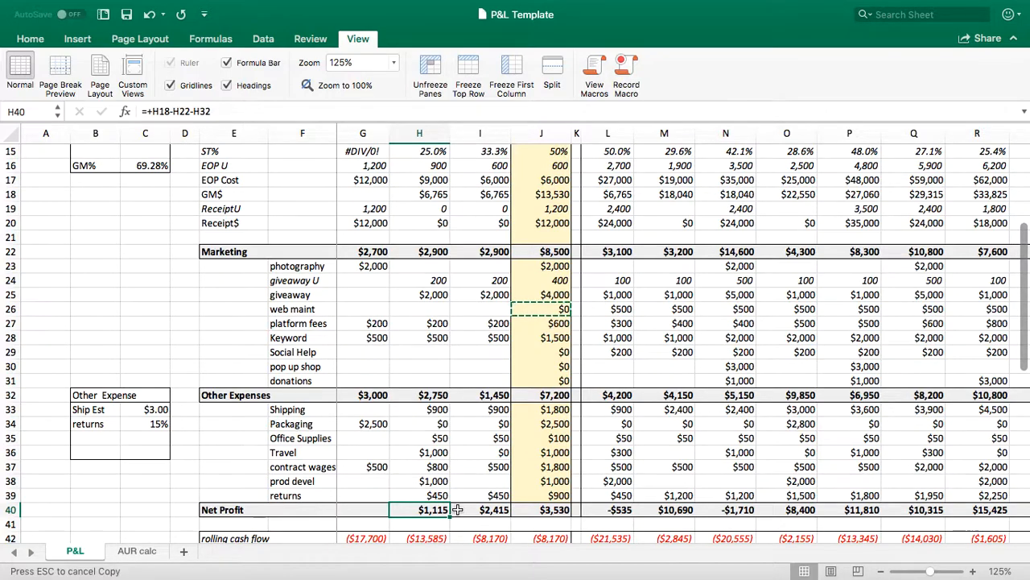
Go to the rolling cash flow row below Net Profit and inspect the first month's formula in G42
{"action": "key", "text": "Down"}
{"action": "key", "text": "Down"}
{"action": "key", "text": "Down"}
{"action": "key", "text": "Down"}
{"action": "key", "text": "Down"}
{"action": "key", "text": "Down"}
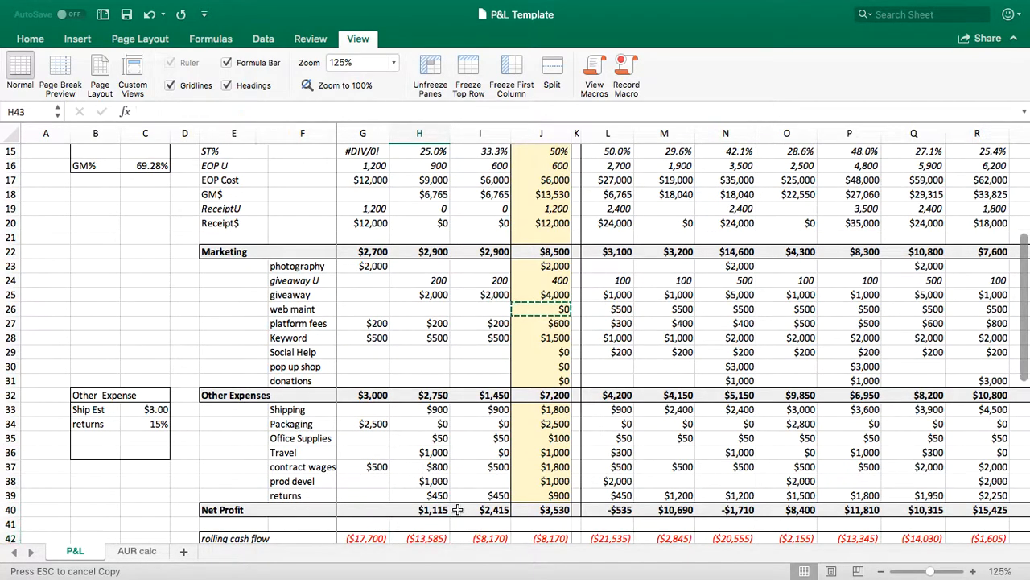
{"action": "key", "text": "Down"}
{"action": "key", "text": "Down"}
{"action": "key", "text": "Down"}
{"action": "key", "text": "Down"}
{"action": "key", "text": "Down"}
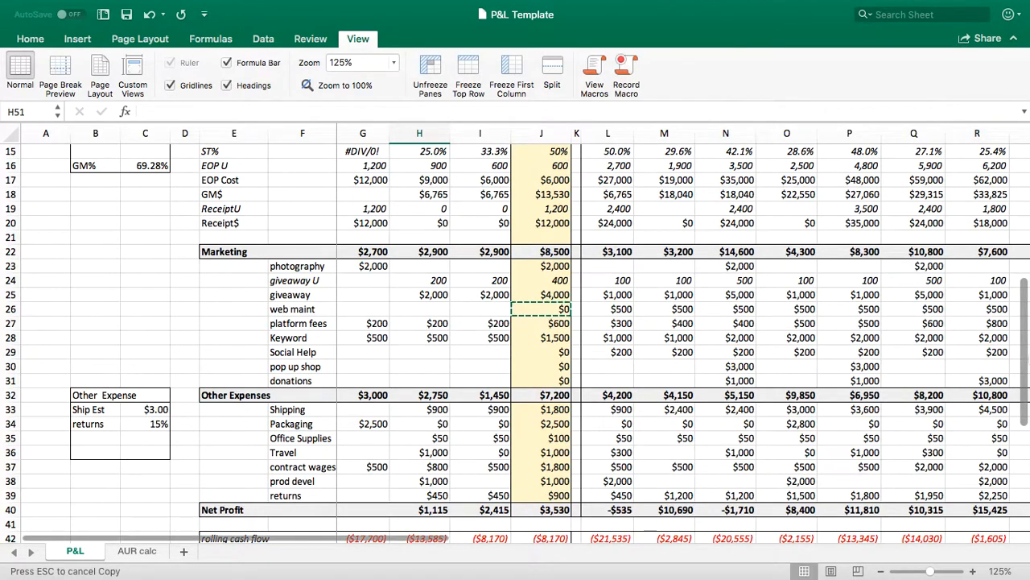
{"action": "left_click_drag", "start_coordinate": [1025, 360], "coordinate": [1026, 368]}
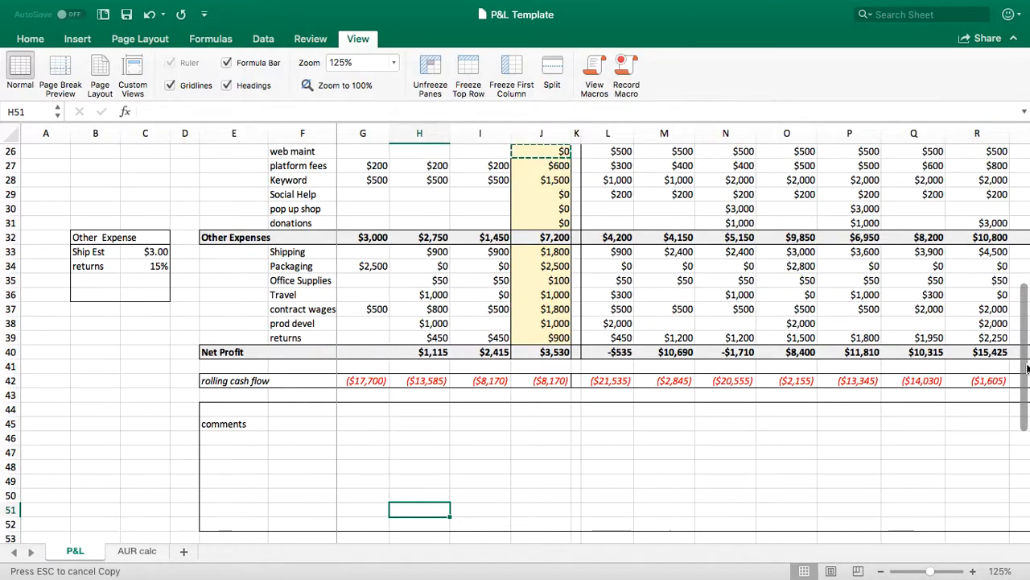
{"action": "key", "text": "Up"}
{"action": "key", "text": "Up"}
{"action": "key", "text": "Up"}
{"action": "key", "text": "Up"}
{"action": "key", "text": "Up"}
{"action": "key", "text": "Up"}
{"action": "key", "text": "Up"}
{"action": "key", "text": "Up"}
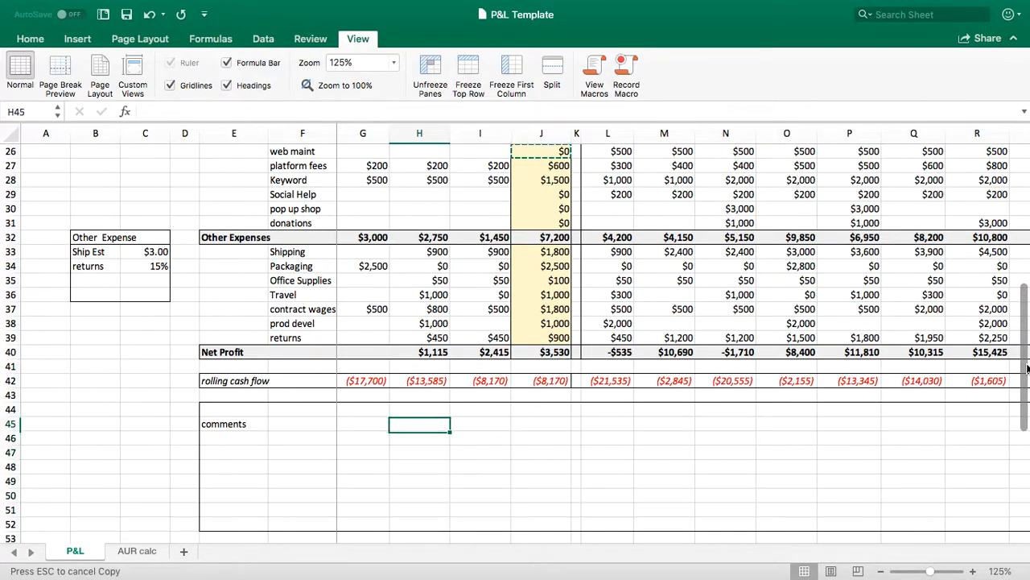
{"action": "key", "text": "Left"}
{"action": "key", "text": "Up"}
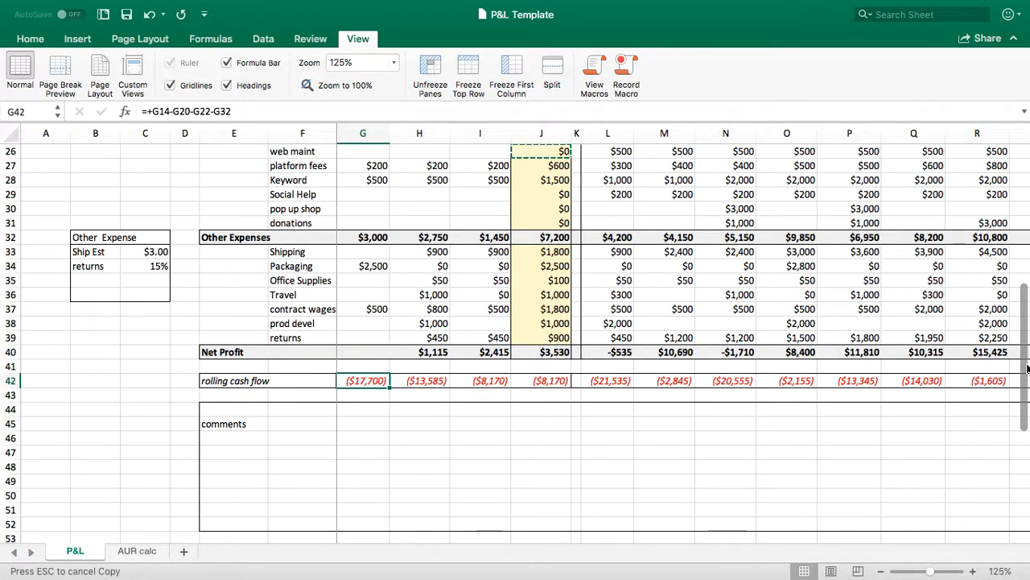
Examine the rolling cash flow month by month from the first 2019 month into late 2020
{"action": "key", "text": "Right"}
{"action": "key", "text": "Right"}
{"action": "key", "text": "Right"}
{"action": "key", "text": "Right"}
{"action": "key", "text": "Right"}
{"action": "key", "text": "Right"}
{"action": "key", "text": "Right"}
{"action": "key", "text": "Right"}
{"action": "key", "text": "Right"}
{"action": "key", "text": "Right"}
{"action": "key", "text": "Right"}
{"action": "key", "text": "Right"}
{"action": "key", "text": "Right"}
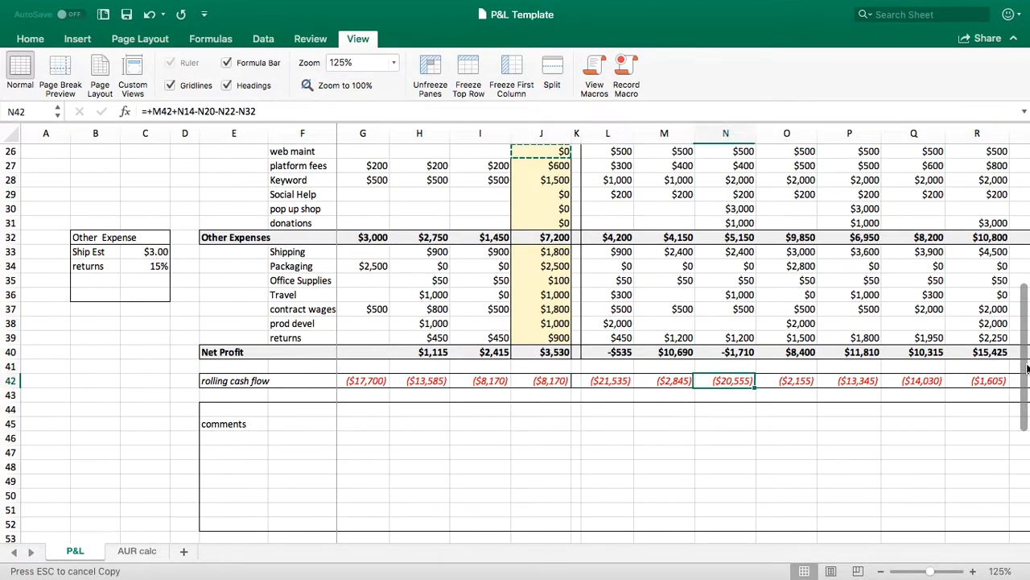
{"action": "key", "text": "Right"}
{"action": "key", "text": "Right"}
{"action": "key", "text": "Right"}
{"action": "key", "text": "Right"}
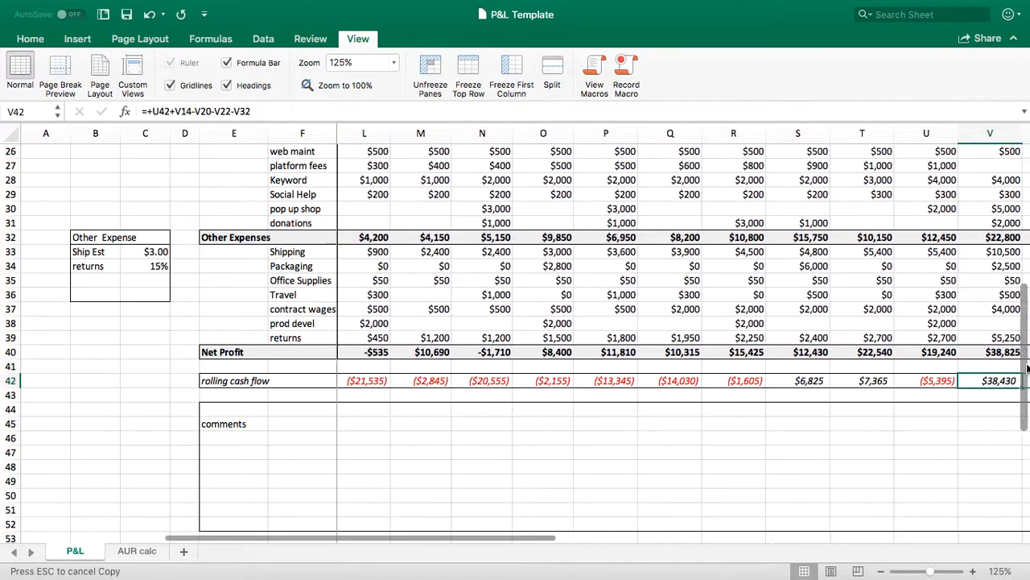
Recheck the rolling cash flow from the early 2020 months through the 2020 year-end total
{"action": "key", "text": "Left"}
{"action": "key", "text": "Left"}
{"action": "key", "text": "Left"}
{"action": "key", "text": "Left"}
{"action": "key", "text": "Left"}
{"action": "key", "text": "Left"}
{"action": "key", "text": "Left"}
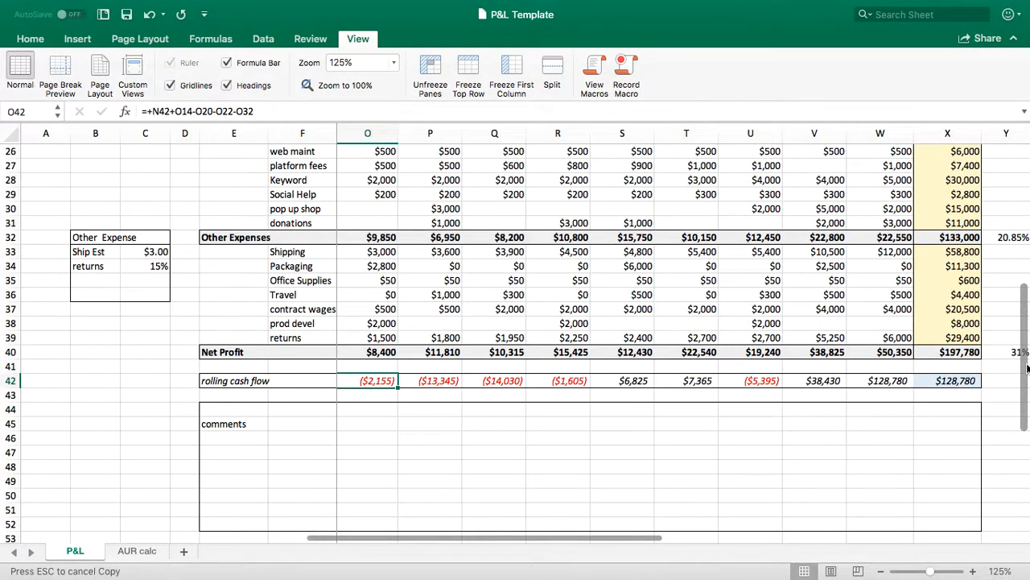
{"action": "key", "text": "Right"}
{"action": "key", "text": "Right"}
{"action": "key", "text": "Right"}
{"action": "key", "text": "Right"}
{"action": "key", "text": "Right"}
{"action": "key", "text": "Right"}
{"action": "key", "text": "Right"}
{"action": "key", "text": "Right"}
{"action": "key", "text": "Right"}
Trace the rolling cash flow back from the 2020 year-end total to the first month in G42
{"action": "key", "text": "Left"}
{"action": "key", "text": "Left"}
{"action": "key", "text": "Left"}
{"action": "key", "text": "Left"}
{"action": "key", "text": "Left"}
{"action": "key", "text": "Left"}
{"action": "key", "text": "Left"}
{"action": "key", "text": "Left"}
{"action": "key", "text": "Left"}
{"action": "key", "text": "Left"}
{"action": "key", "text": "Left"}
{"action": "key", "text": "Left"}
{"action": "key", "text": "Left"}
{"action": "key", "text": "Left"}
{"action": "key", "text": "Left"}
{"action": "key", "text": "Left"}
{"action": "key", "text": "Left"}
{"action": "key", "text": "Left"}
{"action": "key", "text": "Right"}
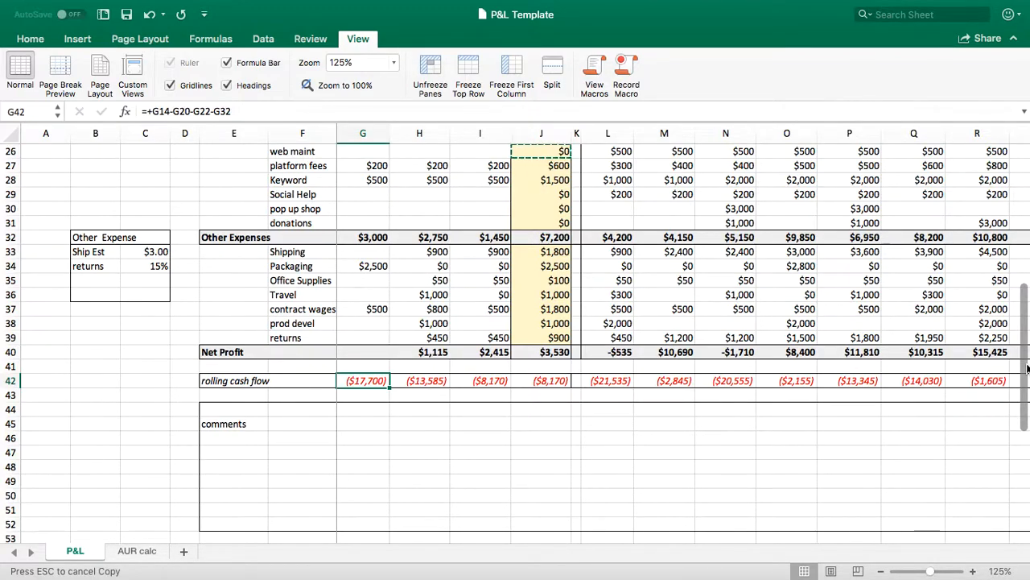
Trace October's rolling cash flow up column G from G42 through the expense rows to the receipt dollars in G20
{"action": "key", "text": "Up"}
{"action": "key", "text": "Down"}
{"action": "key", "text": "Up"}
{"action": "key", "text": "Up"}
{"action": "key", "text": "Up"}
{"action": "key", "text": "Up"}
{"action": "key", "text": "Up"}
{"action": "key", "text": "Up"}
{"action": "key", "text": "Up"}
{"action": "key", "text": "Up"}
{"action": "key", "text": "Up"}
{"action": "key", "text": "Up"}
{"action": "key", "text": "Up"}
{"action": "key", "text": "Up"}
{"action": "key", "text": "Up"}
{"action": "key", "text": "Up"}
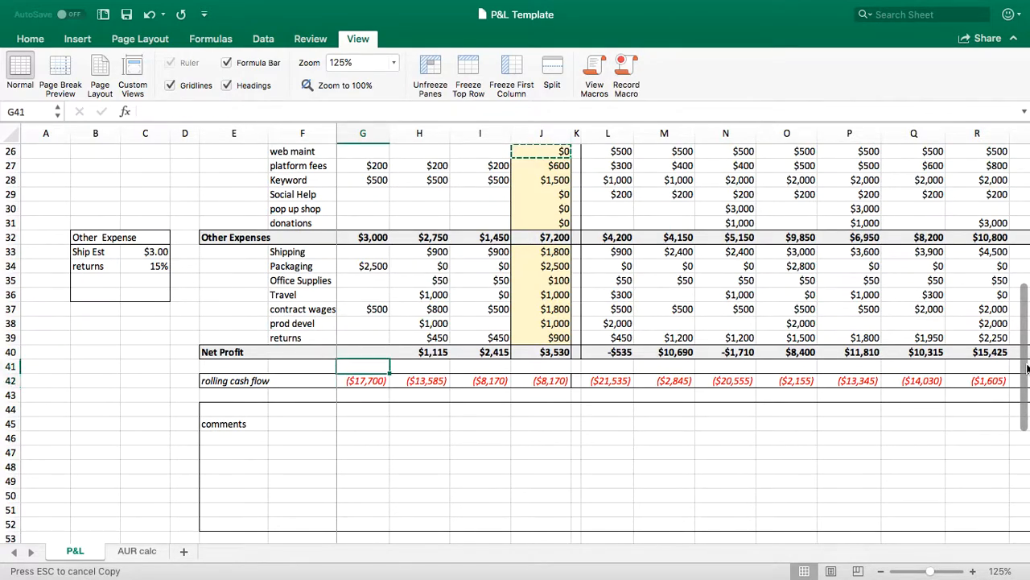
{"action": "key", "text": "Up"}
{"action": "key", "text": "Up"}
{"action": "key", "text": "Up"}
{"action": "key", "text": "Up"}
{"action": "key", "text": "Up"}
{"action": "key", "text": "Up"}
{"action": "key", "text": "Up"}
{"action": "key", "text": "Up"}
{"action": "key", "text": "Up"}
{"action": "key", "text": "Up"}
{"action": "key", "text": "Up"}
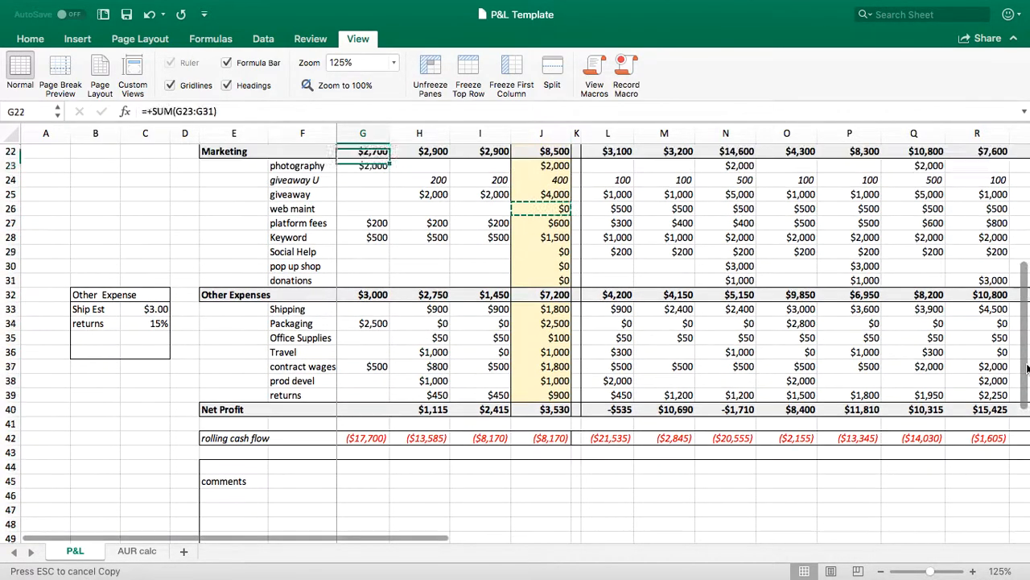
{"action": "key", "text": "Down"}
{"action": "key", "text": "Down"}
{"action": "key", "text": "Down"}
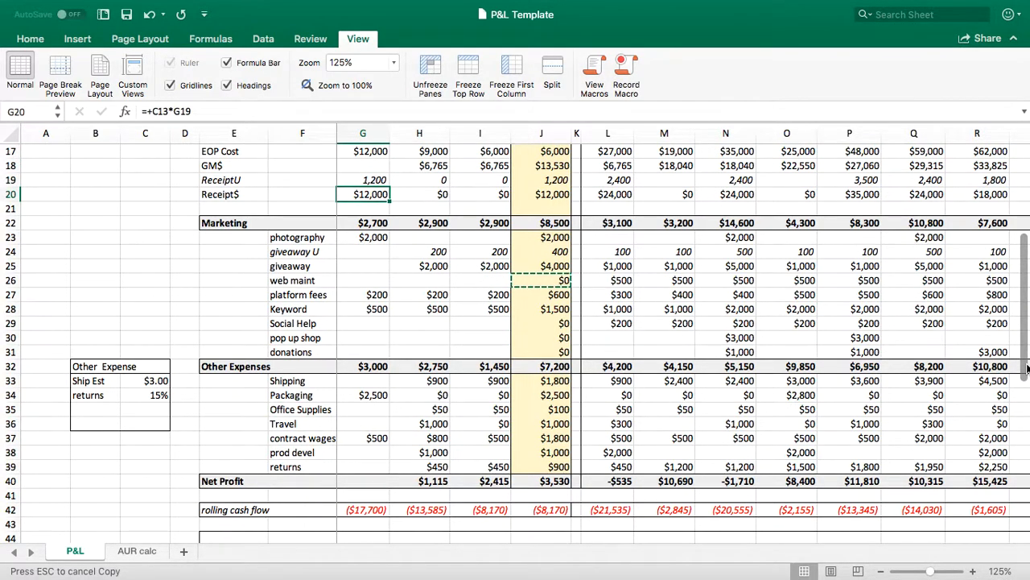
Inspect October's Marketing total in G22 and its Other Expenses total in G32
{"action": "key", "text": "Down"}
{"action": "key", "text": "Down"}
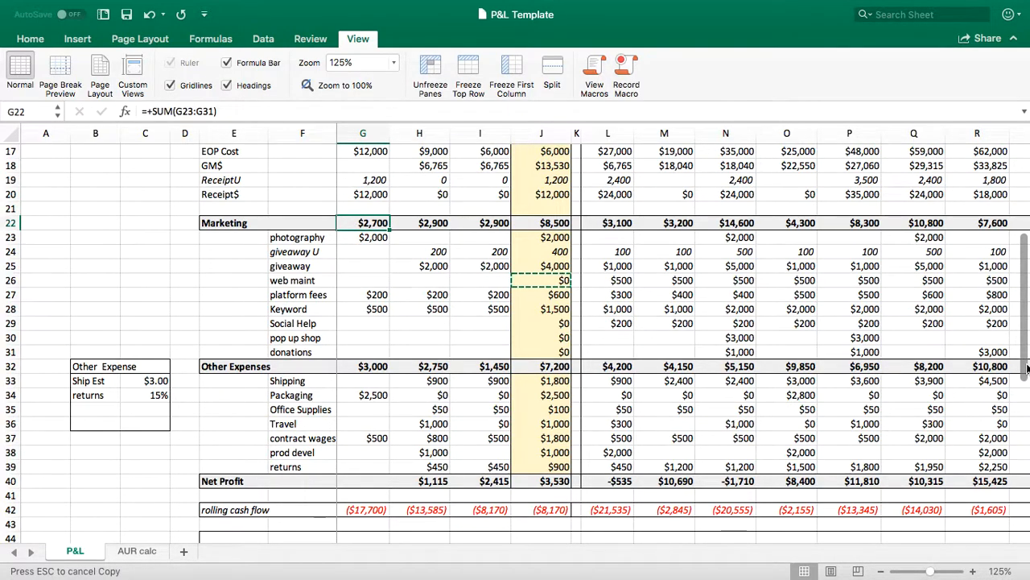
{"action": "key", "text": "Down"}
{"action": "key", "text": "Down"}
{"action": "key", "text": "Down"}
{"action": "key", "text": "Down"}
{"action": "key", "text": "Down"}
{"action": "key", "text": "Down"}
{"action": "key", "text": "Down"}
{"action": "key", "text": "Down"}
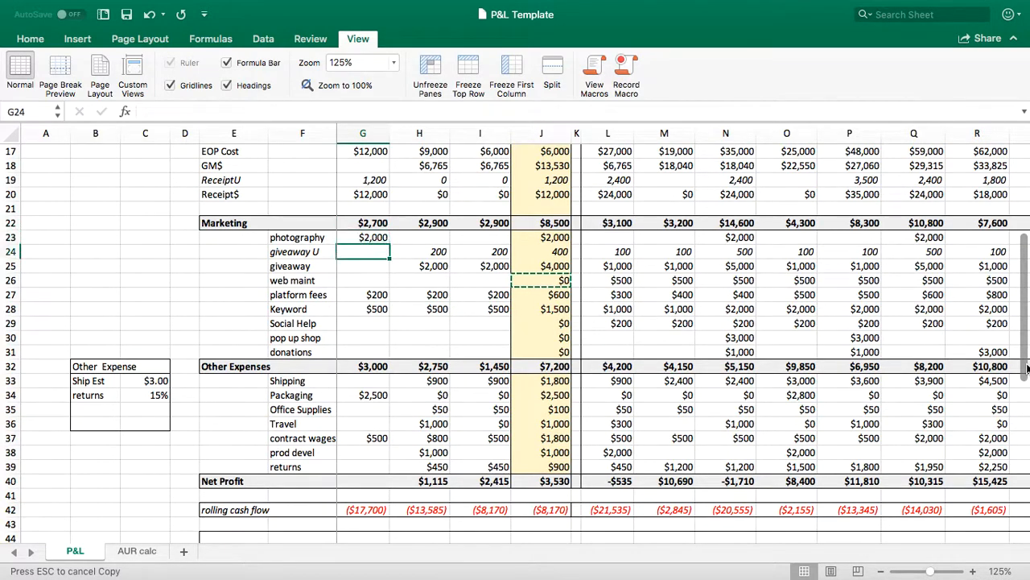
{"action": "key", "text": "Down"}
{"action": "key", "text": "Down"}
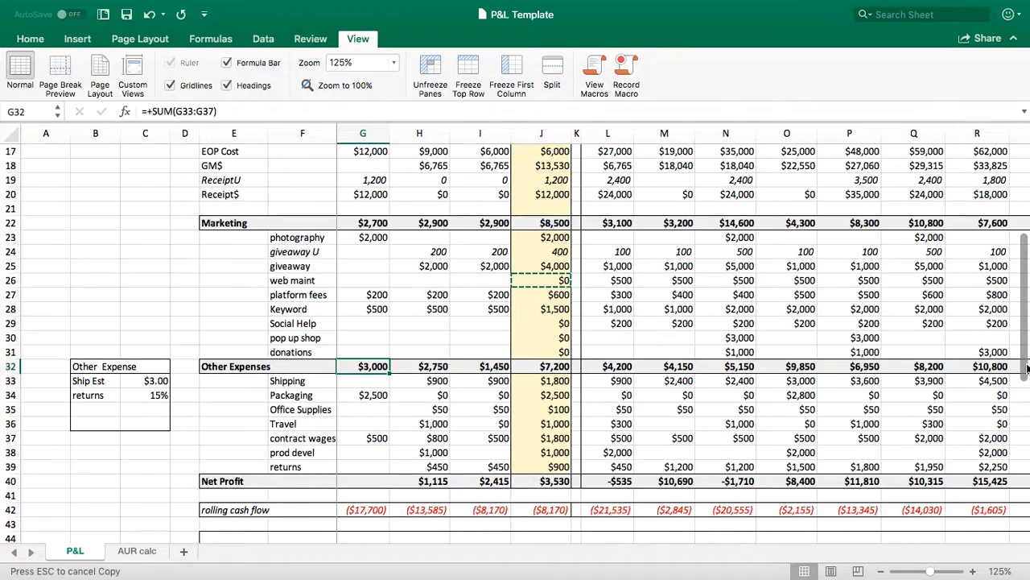
Recheck October's column from Other Expenses in G32 back up to the receipt dollars in G20
{"action": "key", "text": "Up"}
{"action": "key", "text": "Up"}
{"action": "key", "text": "Up"}
{"action": "key", "text": "Up"}
{"action": "key", "text": "Up"}
{"action": "key", "text": "Up"}
{"action": "key", "text": "Up"}
{"action": "key", "text": "Up"}
{"action": "key", "text": "Up"}
{"action": "key", "text": "Up"}
{"action": "key", "text": "Up"}
{"action": "key", "text": "Up"}
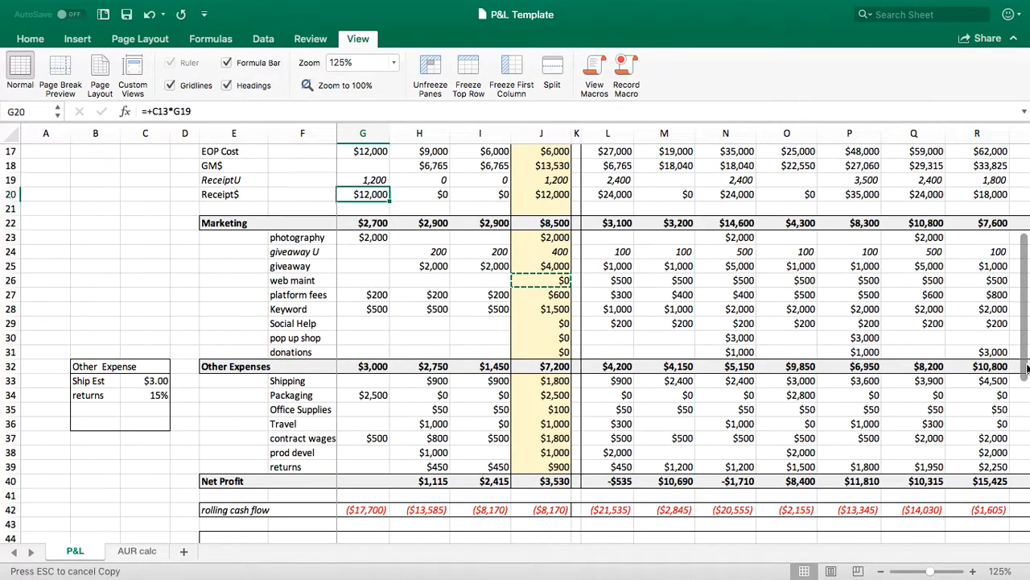
Go up to the month headings and inspect November's sales dollars formula in H14
{"action": "key", "text": "Up"}
{"action": "key", "text": "Up"}
{"action": "key", "text": "Up"}
{"action": "key", "text": "Up"}
{"action": "key", "text": "Up"}
{"action": "key", "text": "Up"}
{"action": "key", "text": "Up"}
{"action": "key", "text": "Up"}
{"action": "key", "text": "Up"}
{"action": "key", "text": "Up"}
{"action": "key", "text": "Down"}
{"action": "key", "text": "Down"}
{"action": "key", "text": "Down"}
{"action": "key", "text": "Right"}
{"action": "key", "text": "Right"}
{"action": "key", "text": "Left"}
{"action": "key", "text": "Down"}
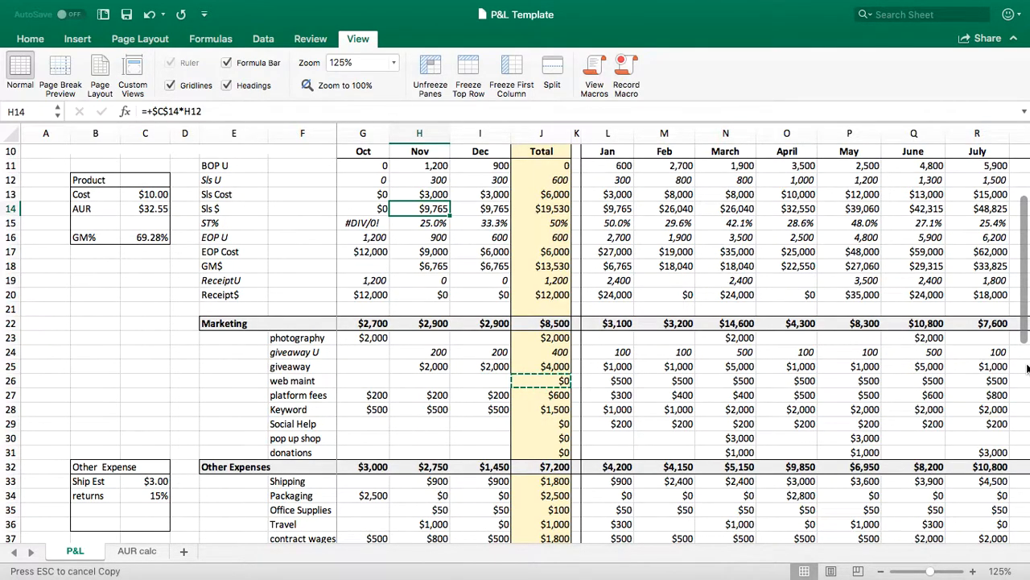
Examine November's figures from sales dollars through gross margin and receipts to the Marketing total in H22
{"action": "key", "text": "Down"}
{"action": "key", "text": "Down"}
{"action": "key", "text": "Down"}
{"action": "key", "text": "Down"}
{"action": "key", "text": "Down"}
{"action": "key", "text": "Down"}
{"action": "key", "text": "Down"}
{"action": "key", "text": "Down"}
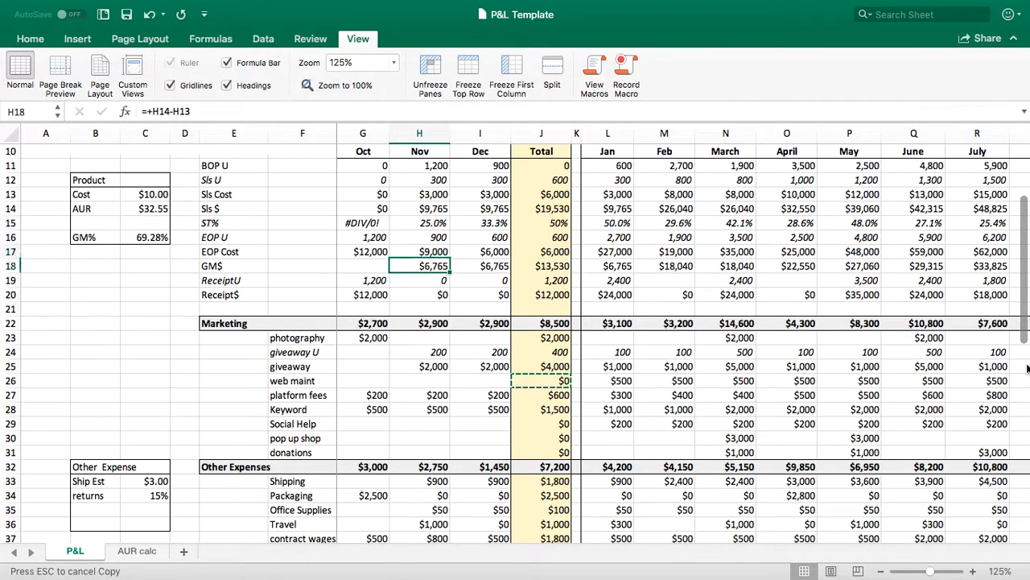
{"action": "key", "text": "Up"}
{"action": "key", "text": "Up"}
{"action": "key", "text": "Up"}
{"action": "key", "text": "Down"}
{"action": "key", "text": "Down"}
{"action": "key", "text": "Down"}
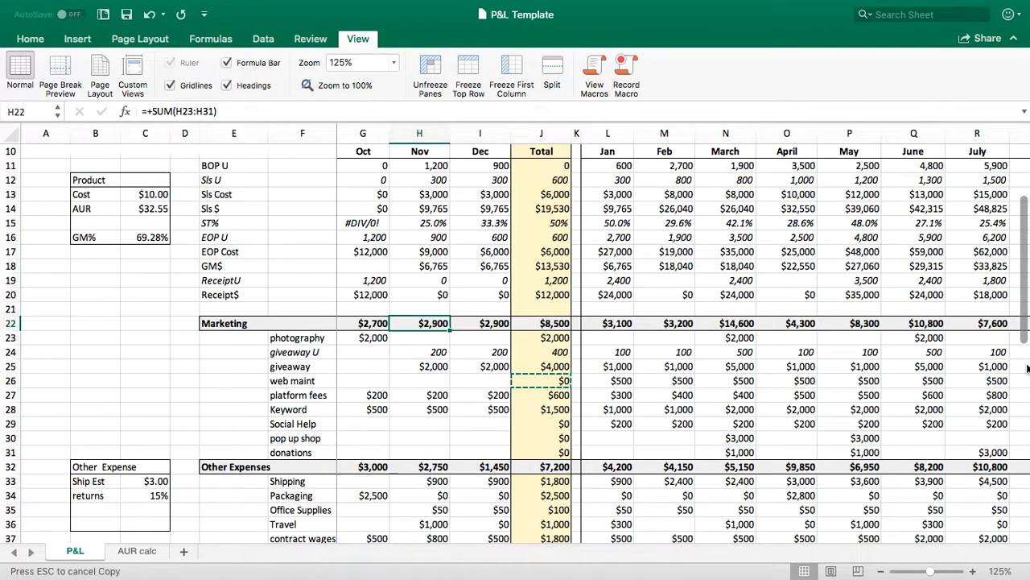
Follow November's marketing and other expenses down to the rolling cash flow row, and return to October's formula in G42
{"action": "key", "text": "Down"}
{"action": "key", "text": "Down"}
{"action": "key", "text": "Down"}
{"action": "key", "text": "Down"}
{"action": "key", "text": "Down"}
{"action": "key", "text": "Down"}
{"action": "key", "text": "Down"}
{"action": "key", "text": "Down"}
{"action": "key", "text": "Down"}
{"action": "key", "text": "Down"}
{"action": "key", "text": "Down"}
{"action": "key", "text": "Down"}
{"action": "key", "text": "Down"}
{"action": "key", "text": "Down"}
{"action": "key", "text": "Down"}
{"action": "key", "text": "Down"}
{"action": "key", "text": "Down"}
{"action": "key", "text": "Down"}
{"action": "key", "text": "Down"}
{"action": "key", "text": "Down"}
{"action": "key", "text": "Down"}
{"action": "key", "text": "Up"}
{"action": "key", "text": "Up"}
{"action": "key", "text": "Left"}
{"action": "key", "text": "Down"}
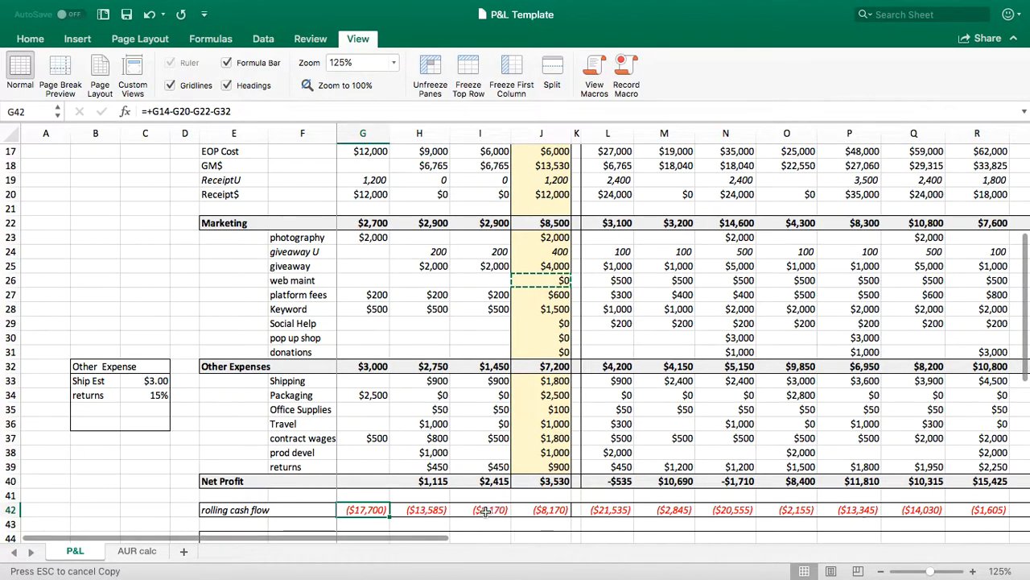
Inspect January's rolling cash flow formula in L42 and trace column L up through Other Expenses to Marketing in L22
{"action": "left_click", "coordinate": [624, 513]}
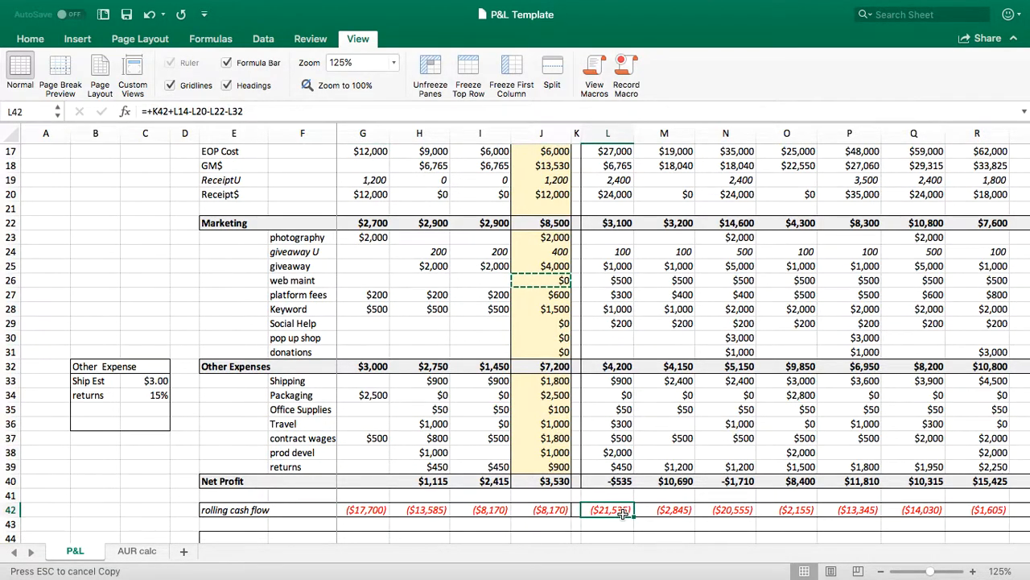
{"action": "key", "text": "Right"}
{"action": "key", "text": "Left"}
{"action": "key", "text": "Up"}
{"action": "key", "text": "Up"}
{"action": "key", "text": "Up"}
{"action": "key", "text": "Up"}
{"action": "key", "text": "Up"}
{"action": "key", "text": "Up"}
{"action": "key", "text": "Up"}
{"action": "key", "text": "Up"}
{"action": "key", "text": "Up"}
{"action": "key", "text": "Up"}
{"action": "key", "text": "Up"}
{"action": "key", "text": "Up"}
{"action": "key", "text": "Up"}
{"action": "key", "text": "Up"}
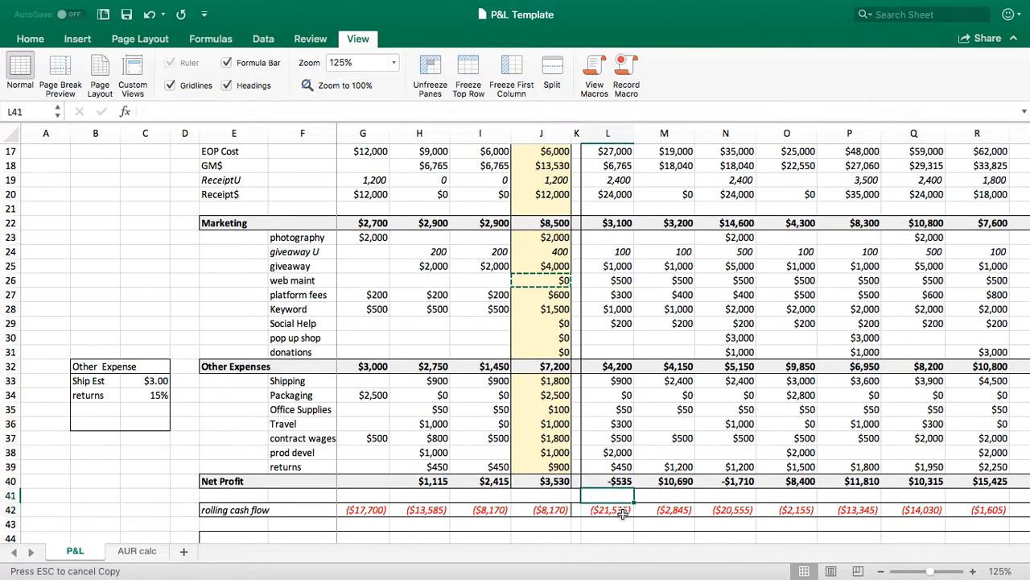
{"action": "key", "text": "Up"}
{"action": "key", "text": "Up"}
{"action": "key", "text": "Up"}
{"action": "key", "text": "Up"}
{"action": "key", "text": "Up"}
{"action": "key", "text": "Up"}
{"action": "key", "text": "Up"}
{"action": "key", "text": "Up"}
{"action": "key", "text": "Up"}
{"action": "key", "text": "Up"}
{"action": "key", "text": "Up"}
{"action": "key", "text": "Up"}
{"action": "key", "text": "Up"}
{"action": "key", "text": "Up"}
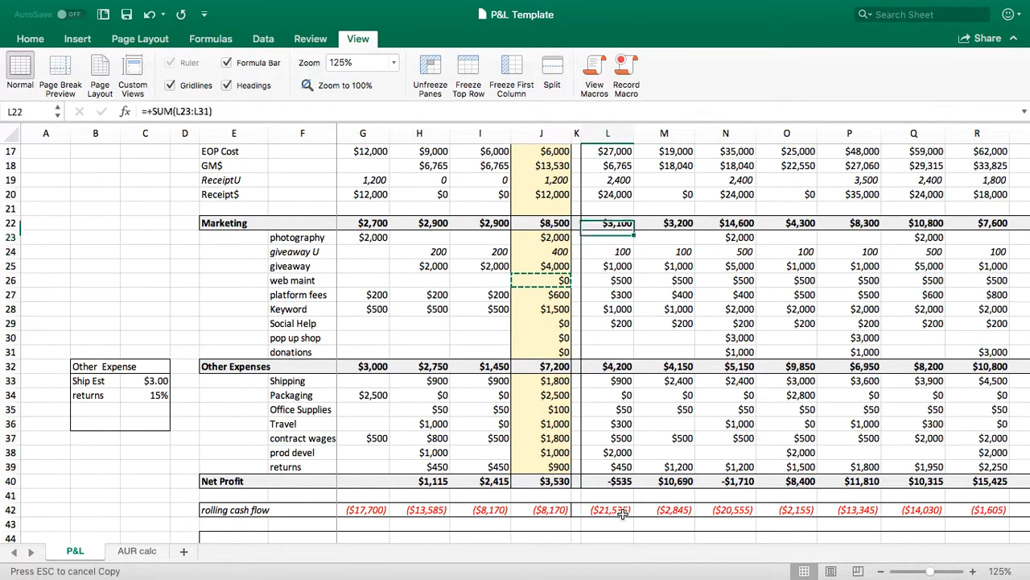
Trace January's column up to the sell-through formula in L15 and back down through receipts and marketing to Social Help in L29
{"action": "key", "text": "Down"}
{"action": "key", "text": "Down"}
{"action": "key", "text": "Down"}
{"action": "key", "text": "Down"}
{"action": "key", "text": "Down"}
{"action": "key", "text": "Down"}
{"action": "key", "text": "Down"}
{"action": "key", "text": "Down"}
{"action": "key", "text": "Down"}
{"action": "key", "text": "Down"}
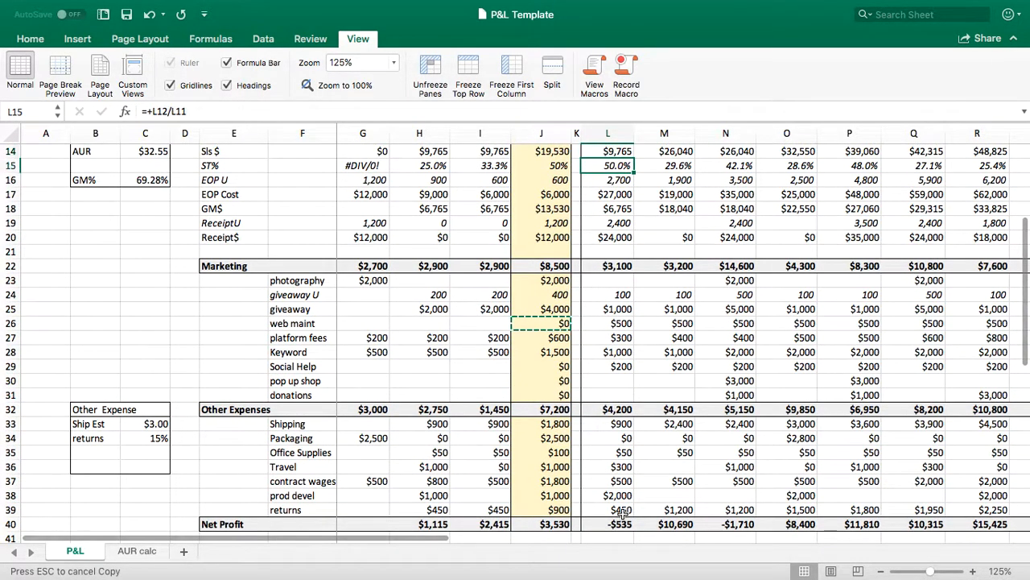
{"action": "key", "text": "Down"}
{"action": "key", "text": "Down"}
{"action": "key", "text": "Down"}
{"action": "key", "text": "Down"}
{"action": "key", "text": "Down"}
{"action": "key", "text": "Down"}
{"action": "key", "text": "Down"}
{"action": "key", "text": "Down"}
{"action": "key", "text": "Down"}
{"action": "key", "text": "Down"}
{"action": "key", "text": "Down"}
{"action": "key", "text": "Down"}
{"action": "key", "text": "Down"}
{"action": "key", "text": "Down"}
{"action": "key", "text": "Down"}
{"action": "key", "text": "Down"}
{"action": "key", "text": "Down"}
{"action": "key", "text": "Down"}
{"action": "key", "text": "Down"}
{"action": "key", "text": "Down"}
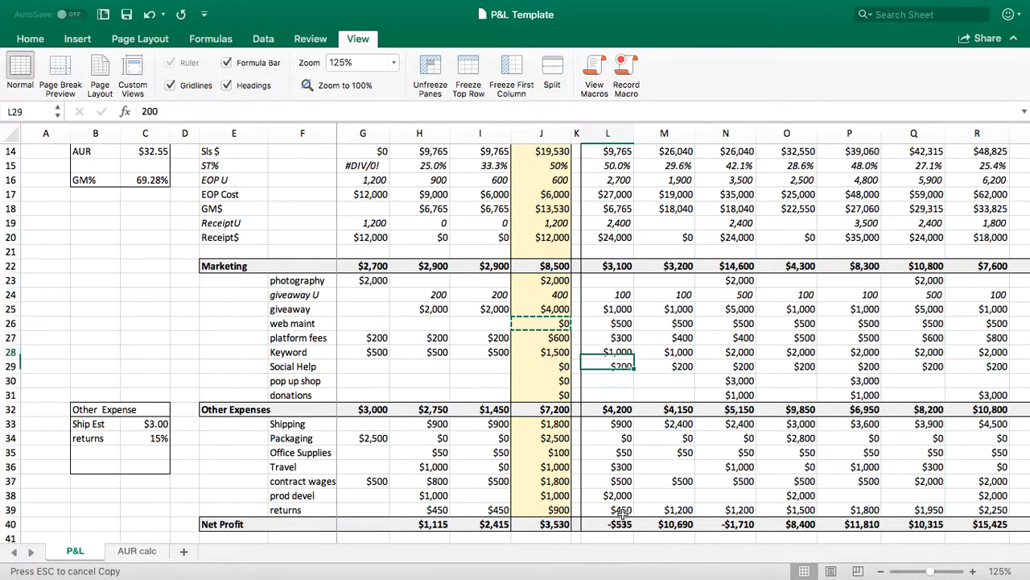
Examine January's other expenses in column L down to Net Profit and the rolling cash flow
{"action": "key", "text": "Up"}
{"action": "key", "text": "Up"}
{"action": "key", "text": "Up"}
{"action": "key", "text": "Up"}
{"action": "key", "text": "Up"}
{"action": "key", "text": "Up"}
{"action": "key", "text": "Up"}
{"action": "key", "text": "Up"}
{"action": "key", "text": "Up"}
{"action": "key", "text": "Up"}
{"action": "key", "text": "Up"}
{"action": "key", "text": "Up"}
{"action": "key", "text": "Up"}
{"action": "key", "text": "Up"}
{"action": "key", "text": "Up"}
{"action": "key", "text": "Up"}
{"action": "key", "text": "Up"}
{"action": "key", "text": "Up"}
{"action": "key", "text": "Up"}
{"action": "key", "text": "Up"}
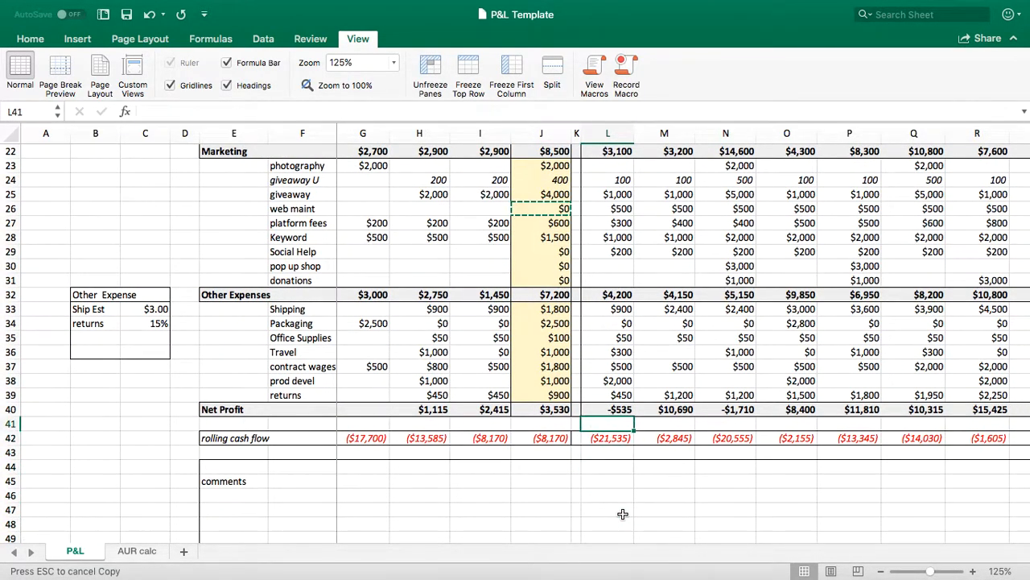
Test January's giveaway units in L24 at 0, and restore the value of 100
{"action": "key", "text": "Up"}
{"action": "key", "text": "Up"}
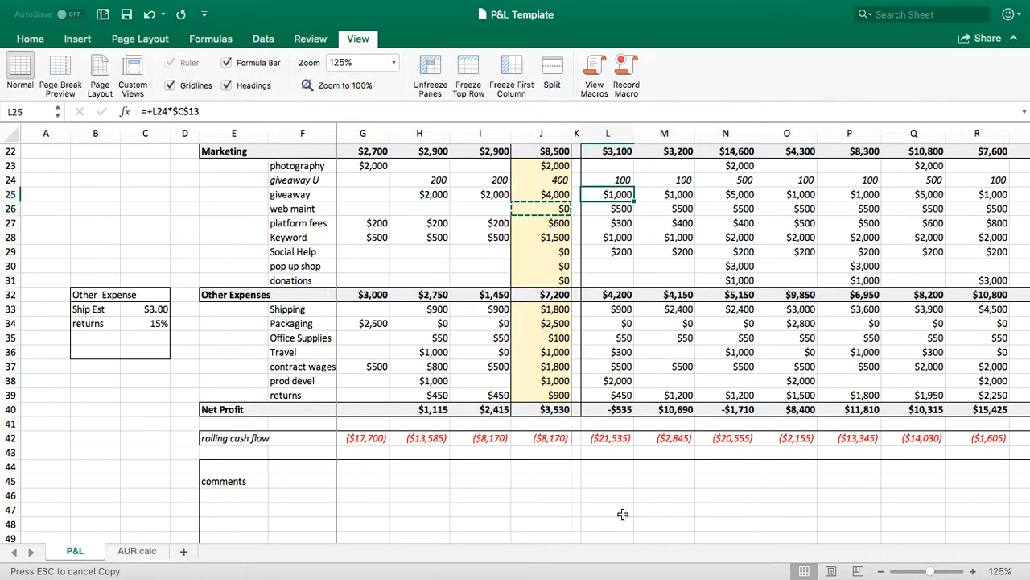
{"action": "type", "text": "0"}
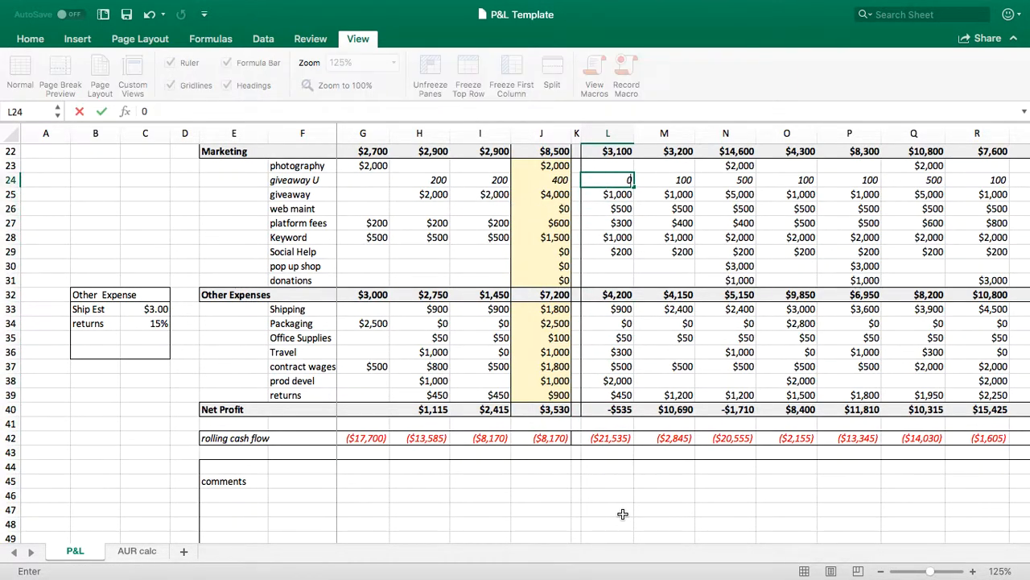
{"action": "key", "text": "Return"}
{"action": "key", "text": "Up"}
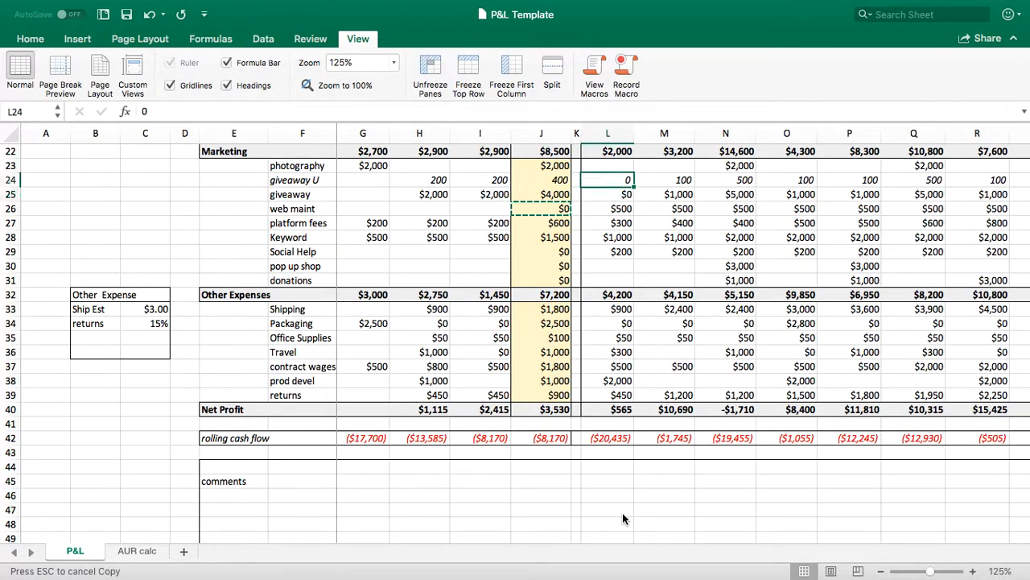
{"action": "type", "text": "100"}
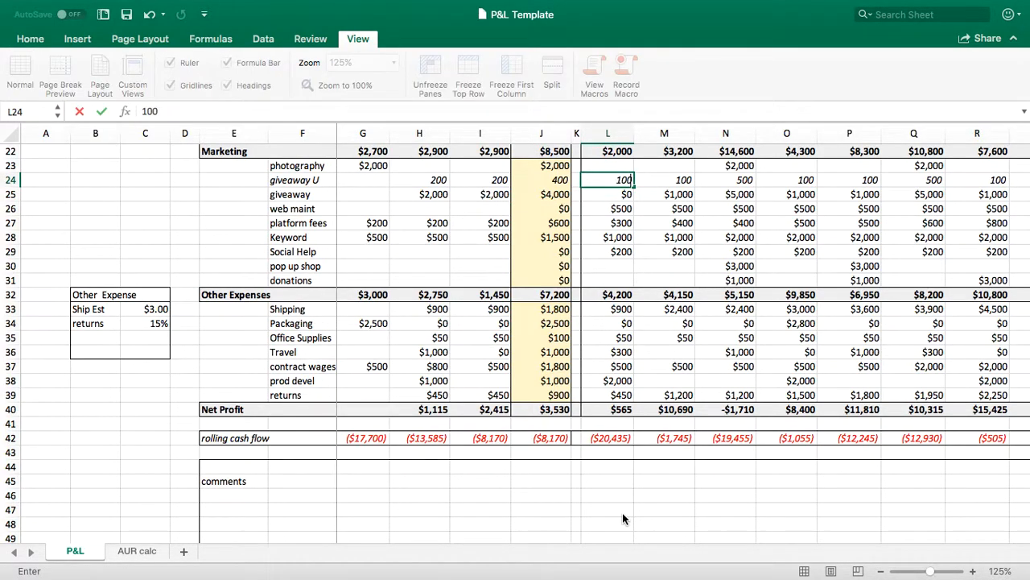
{"action": "key", "text": "Return"}
Set January's product development expense in L38 to $0
{"action": "key", "text": "Down"}
{"action": "key", "text": "ctrl+c"}
{"action": "key", "text": "Down"}
{"action": "key", "text": "Down"}
{"action": "key", "text": "Down"}
{"action": "key", "text": "Up"}
{"action": "key", "text": "Down"}
{"action": "key", "text": "Down"}
{"action": "key", "text": "Down"}
{"action": "key", "text": "Down"}
{"action": "key", "text": "Down"}
{"action": "key", "text": "Down"}
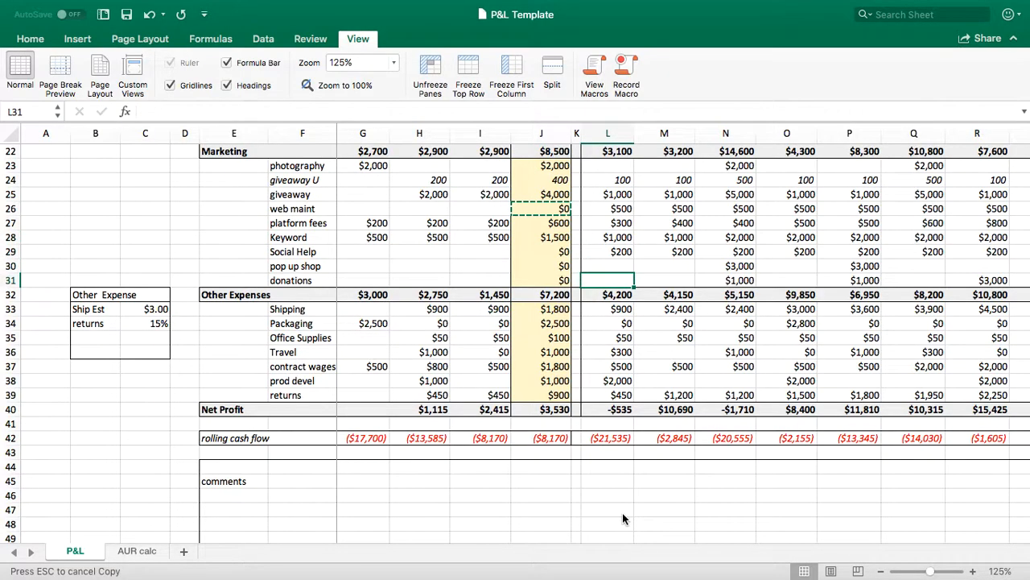
{"action": "key", "text": "Down"}
{"action": "key", "text": "Down"}
{"action": "key", "text": "Down"}
{"action": "key", "text": "Down"}
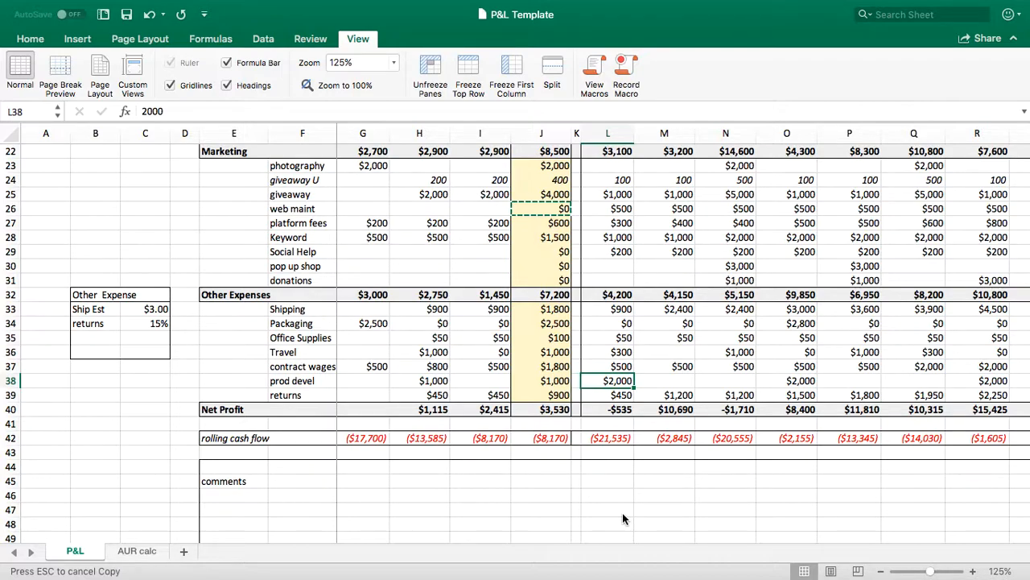
{"action": "key", "text": "ctrl+v"}
Enter 2000 as February's product development expense in M38
{"action": "key", "text": "Right"}
{"action": "type", "text": "200"}
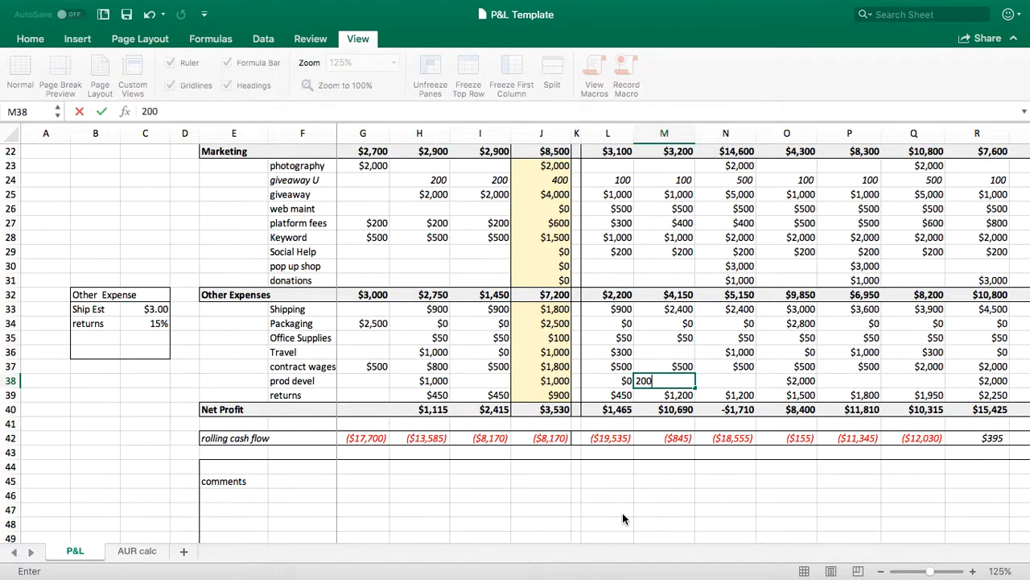
{"action": "key", "text": "Return"}
{"action": "key", "text": "Left"}
{"action": "key", "text": "Up"}
{"action": "key", "text": "Right"}
{"action": "type", "text": "200"}
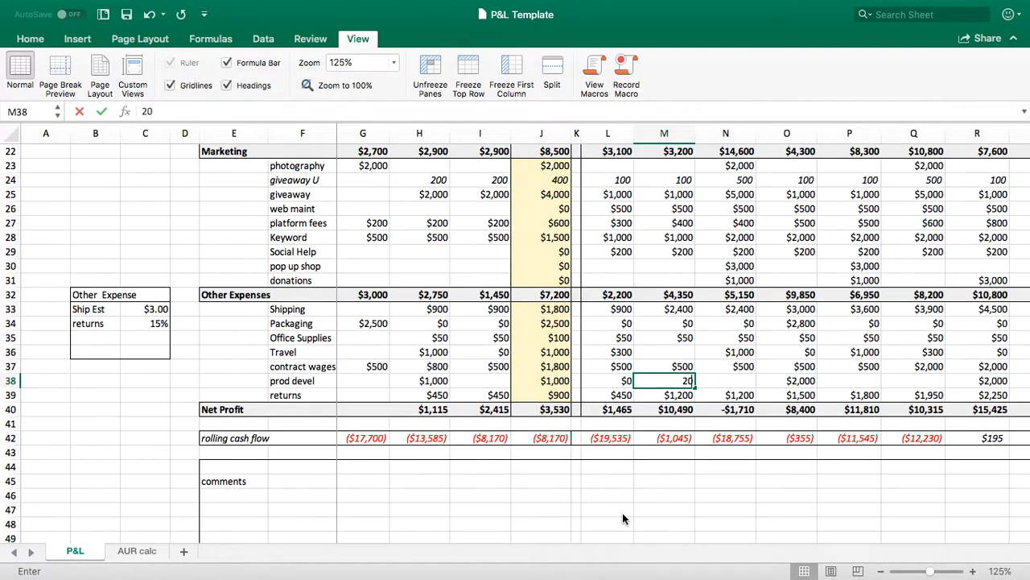
{"action": "key", "text": "Return"}
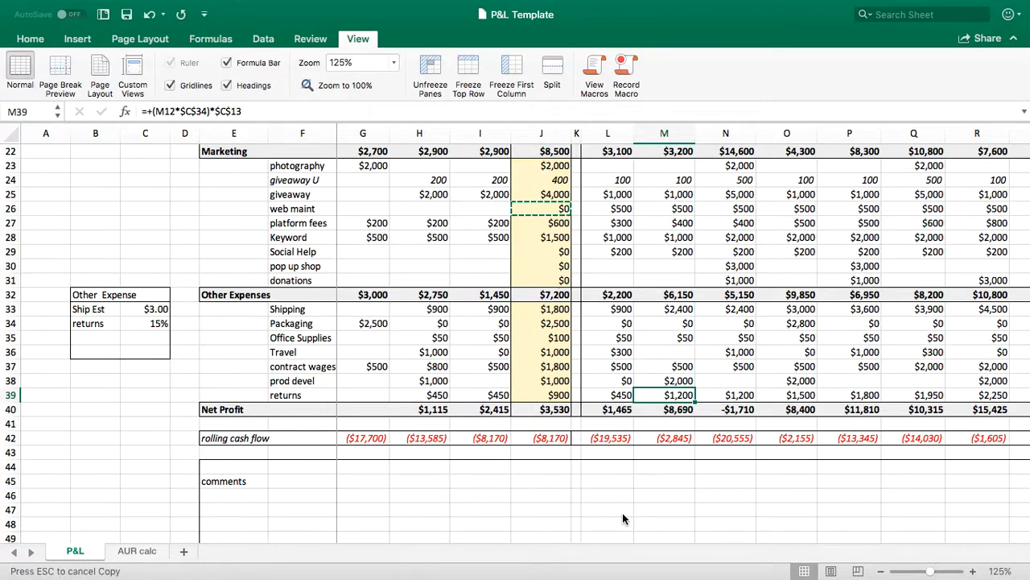
Set February's sales units in M12 to 1000
{"action": "key", "text": "Up"}
{"action": "key", "text": "Up"}
{"action": "key", "text": "Up"}
{"action": "key", "text": "Up"}
{"action": "key", "text": "Up"}
{"action": "key", "text": "Up"}
{"action": "key", "text": "Up"}
{"action": "key", "text": "Up"}
{"action": "key", "text": "Up"}
{"action": "key", "text": "Up"}
{"action": "key", "text": "Up"}
{"action": "key", "text": "Up"}
{"action": "key", "text": "Up"}
{"action": "key", "text": "Up"}
{"action": "key", "text": "Up"}
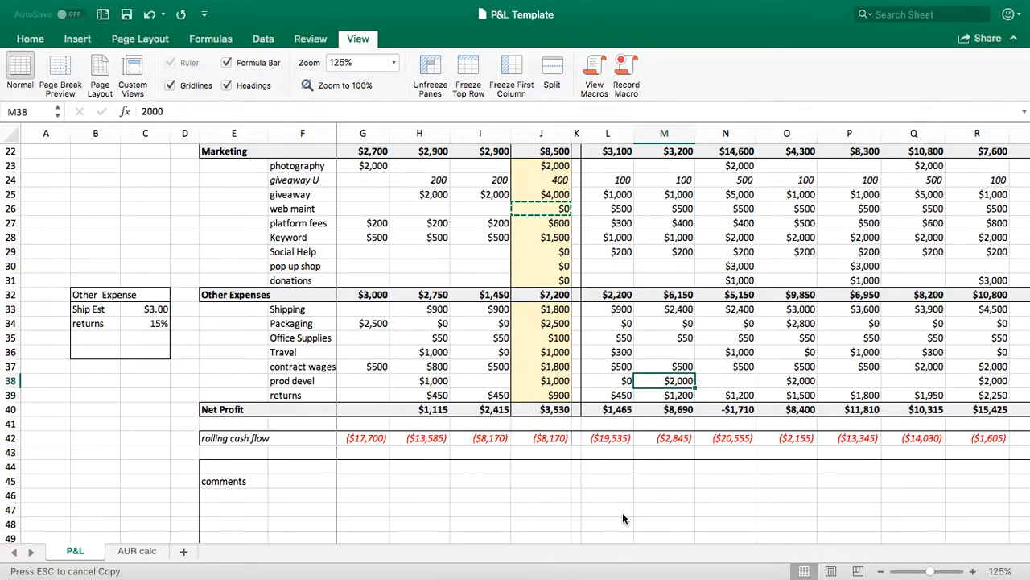
{"action": "key", "text": "Up"}
{"action": "key", "text": "Up"}
{"action": "key", "text": "Up"}
{"action": "key", "text": "Up"}
{"action": "key", "text": "Up"}
{"action": "key", "text": "Up"}
{"action": "key", "text": "Up"}
{"action": "key", "text": "Up"}
{"action": "key", "text": "Up"}
{"action": "key", "text": "Up"}
{"action": "key", "text": "Up"}
{"action": "key", "text": "Up"}
{"action": "key", "text": "Up"}
{"action": "key", "text": "Up"}
{"action": "key", "text": "Up"}
{"action": "key", "text": "Up"}
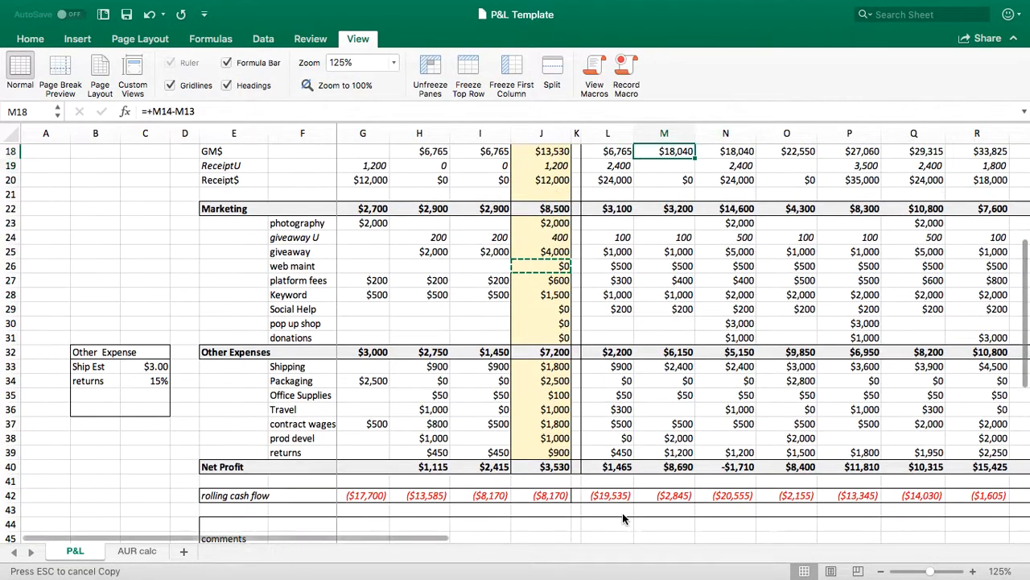
{"action": "key", "text": "Right"}
{"action": "key", "text": "Down"}
{"action": "key", "text": "Down"}
{"action": "key", "text": "Down"}
{"action": "key", "text": "Left"}
{"action": "key", "text": "Down"}
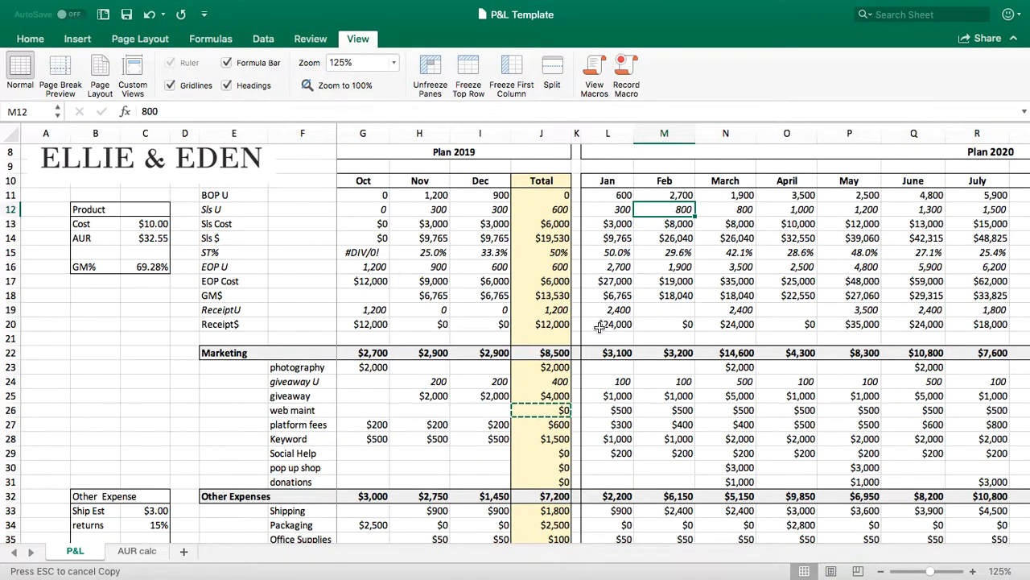
{"action": "type", "text": "1000"}
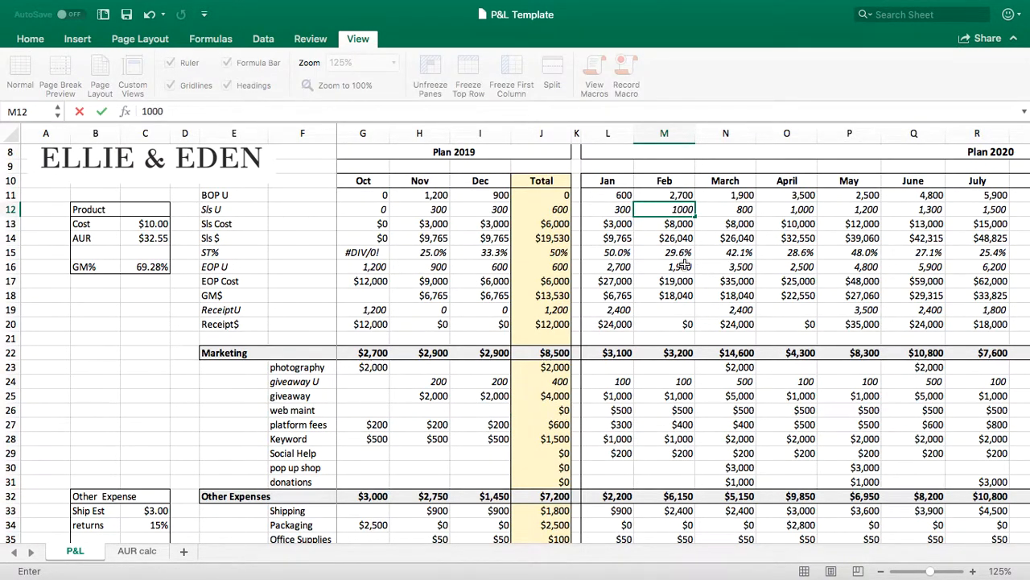
{"action": "key", "text": "Return"}
Follow February's column down to the Net Profit formula in M40 and the rolling cash flow row to check the sales change
{"action": "key", "text": "Down"}
{"action": "key", "text": "Down"}
{"action": "key", "text": "Down"}
{"action": "key", "text": "Down"}
{"action": "key", "text": "Down"}
{"action": "key", "text": "Down"}
{"action": "key", "text": "Down"}
{"action": "key", "text": "Down"}
{"action": "key", "text": "Down"}
{"action": "key", "text": "Down"}
{"action": "key", "text": "Down"}
{"action": "key", "text": "Down"}
{"action": "key", "text": "Down"}
{"action": "key", "text": "Down"}
{"action": "key", "text": "Down"}
{"action": "key", "text": "Down"}
{"action": "key", "text": "Down"}
{"action": "key", "text": "Down"}
{"action": "key", "text": "Down"}
{"action": "key", "text": "Down"}
{"action": "key", "text": "Down"}
{"action": "key", "text": "Down"}
{"action": "key", "text": "Down"}
{"action": "key", "text": "Down"}
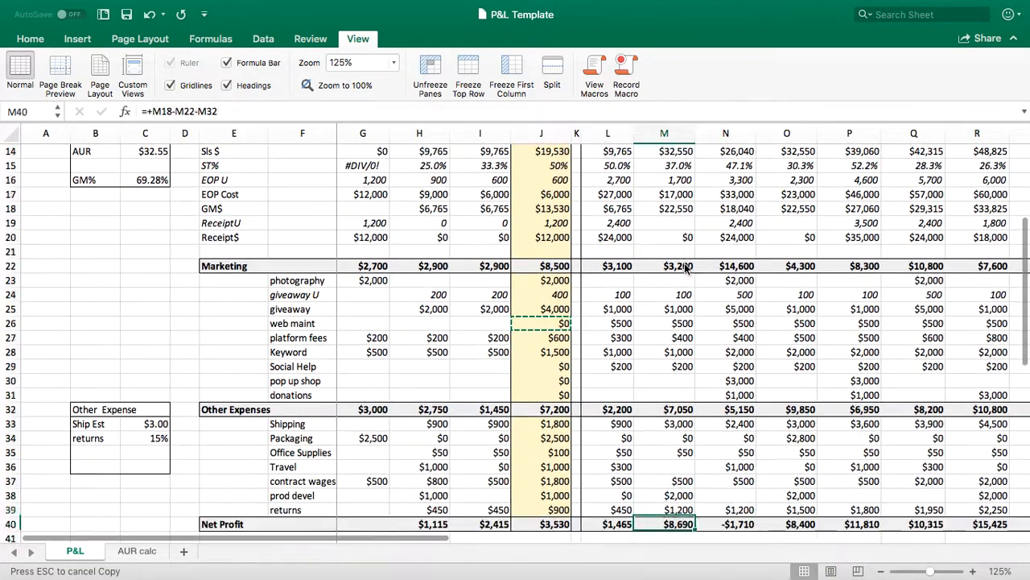
{"action": "key", "text": "Down"}
{"action": "key", "text": "Down"}
{"action": "key", "text": "Down"}
{"action": "key", "text": "Down"}
{"action": "key", "text": "Down"}
{"action": "key", "text": "Down"}
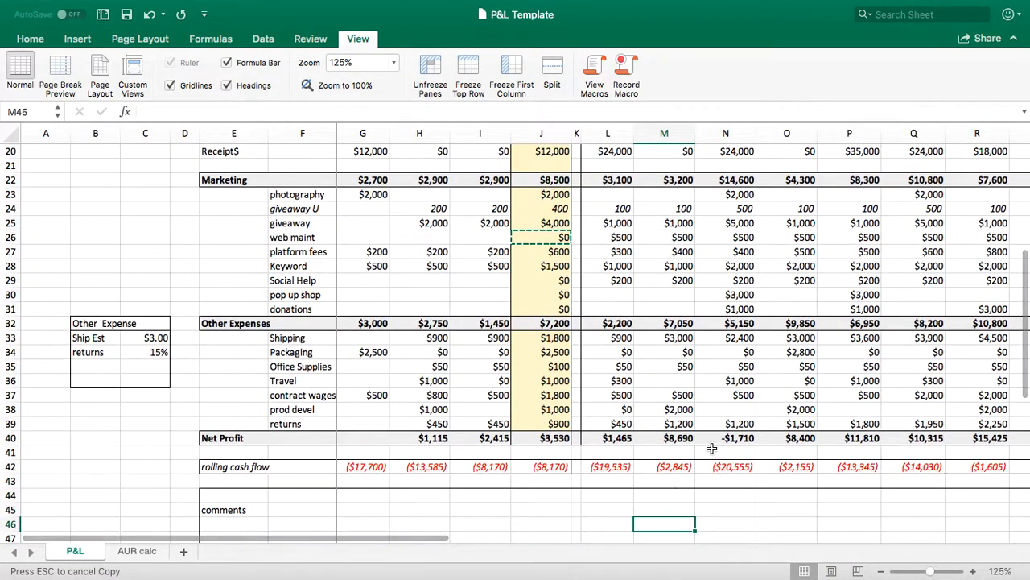
Trace February's column upward from M46 to the EOP Cost formula in M17, examining net profit, other expenses, marketing and receipts
{"action": "key", "text": "Up"}
{"action": "key", "text": "Up"}
{"action": "key", "text": "Up"}
{"action": "key", "text": "Up"}
{"action": "key", "text": "Up"}
{"action": "key", "text": "Up"}
{"action": "key", "text": "Up"}
{"action": "key", "text": "Up"}
{"action": "key", "text": "Up"}
{"action": "key", "text": "Up"}
{"action": "key", "text": "Up"}
{"action": "key", "text": "Up"}
{"action": "key", "text": "Up"}
{"action": "key", "text": "Up"}
{"action": "key", "text": "Up"}
{"action": "key", "text": "Up"}
{"action": "key", "text": "Up"}
{"action": "key", "text": "Up"}
{"action": "key", "text": "Up"}
{"action": "key", "text": "Up"}
{"action": "key", "text": "Up"}
{"action": "key", "text": "Up"}
{"action": "key", "text": "Up"}
{"action": "key", "text": "Up"}
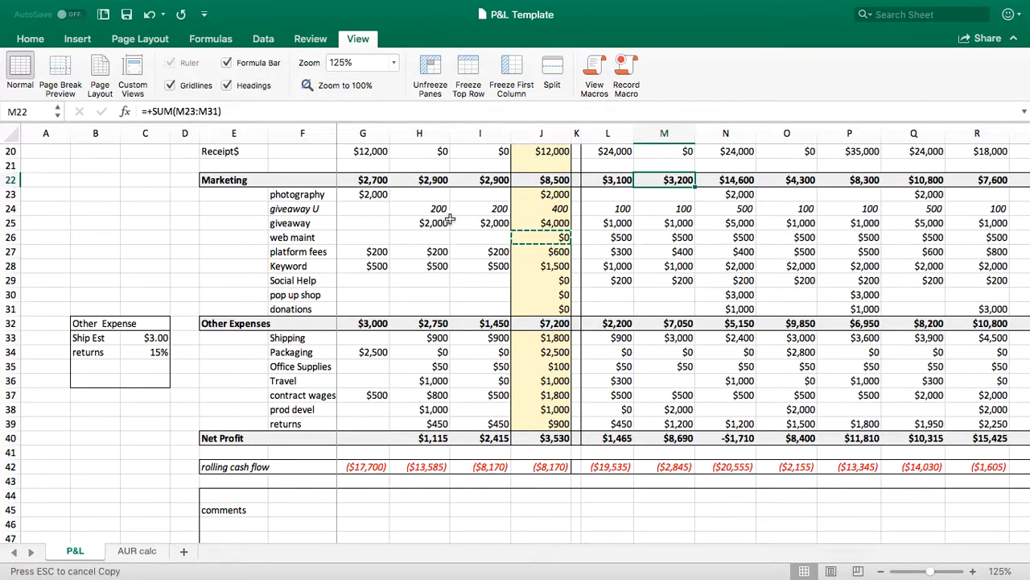
{"action": "key", "text": "Up"}
{"action": "key", "text": "Up"}
{"action": "key", "text": "Up"}
{"action": "key", "text": "Up"}
{"action": "key", "text": "Up"}
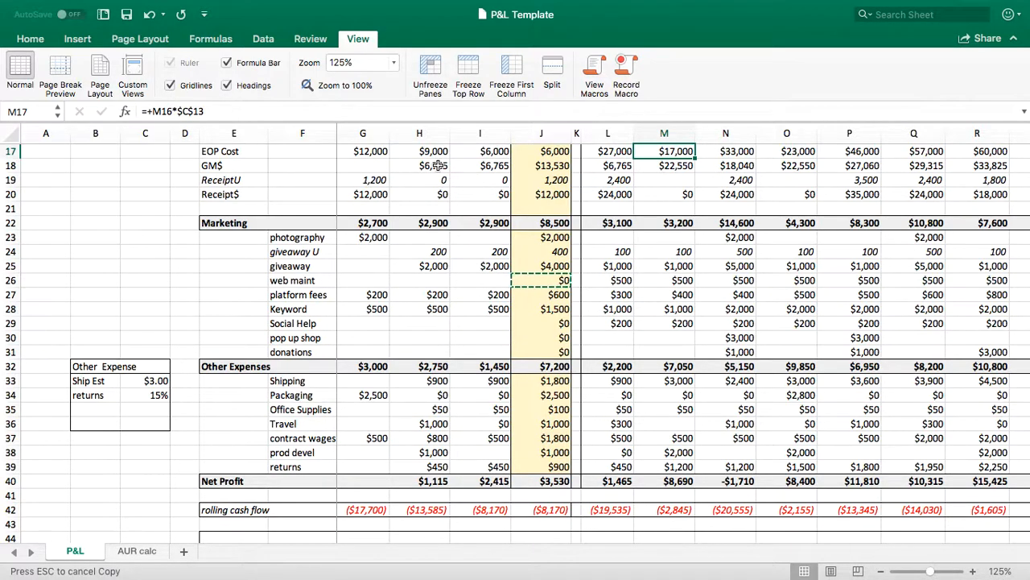
Try shifting January's receipt to February by clearing ReceiptU in L19 and entering 2400 in M19
{"action": "left_click", "coordinate": [620, 182]}
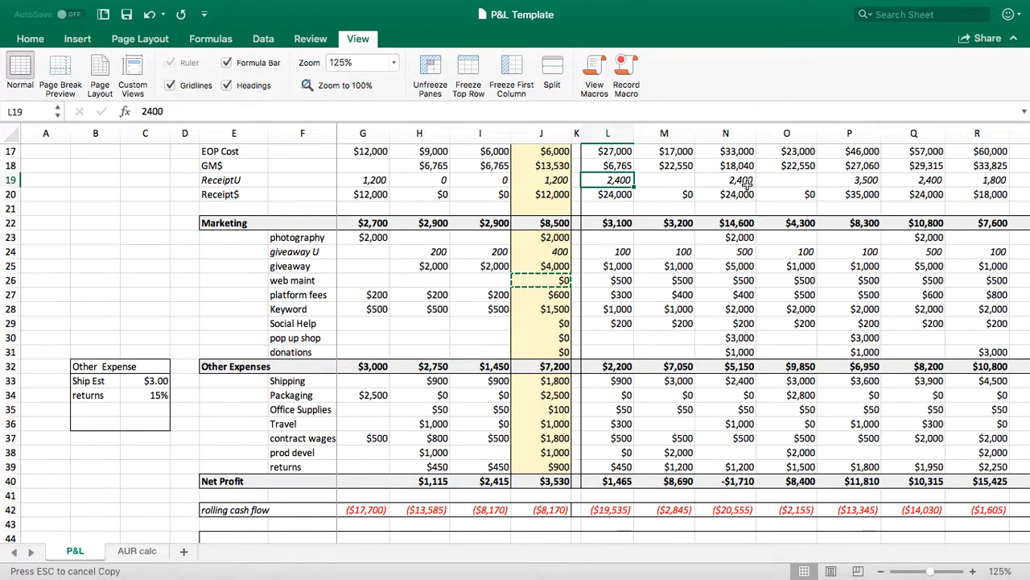
{"action": "key", "text": "Delete"}
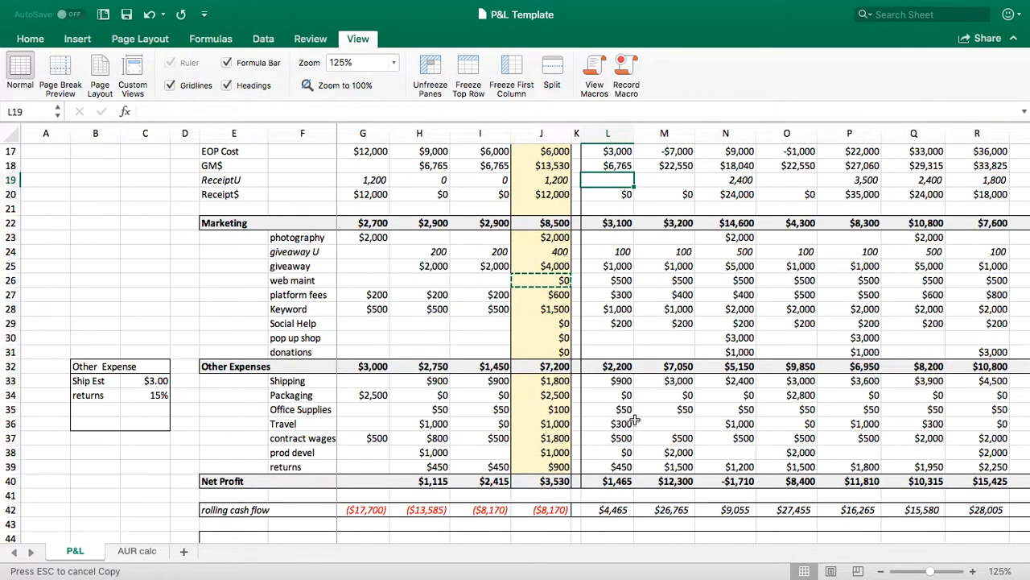
{"action": "left_click", "coordinate": [670, 180]}
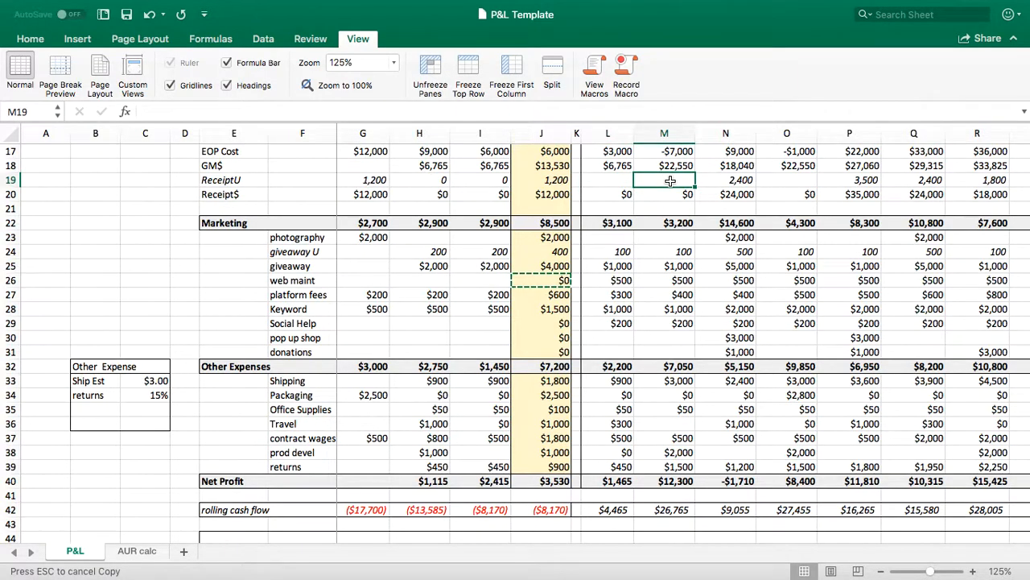
{"action": "type", "text": "2400"}
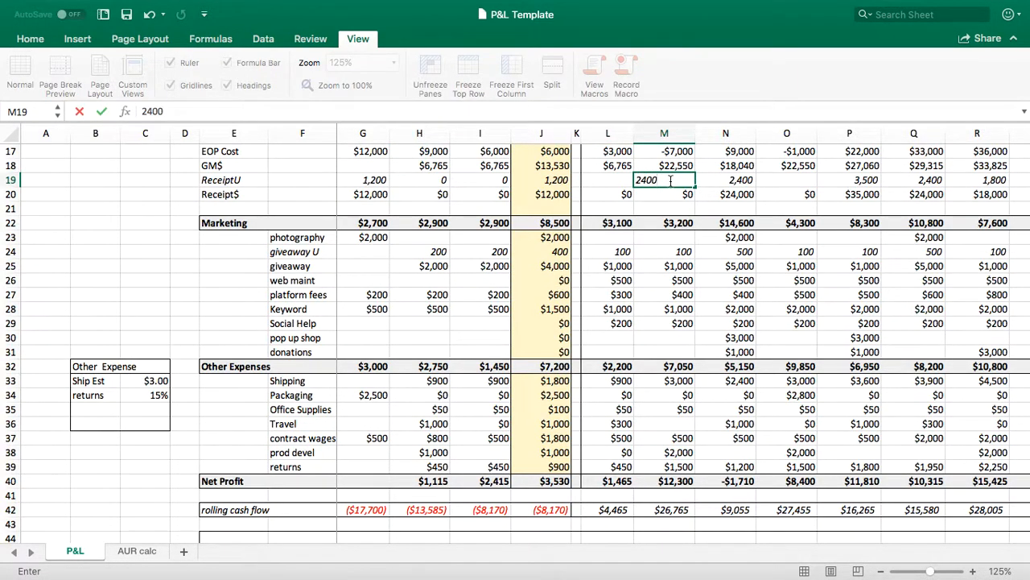
{"action": "key", "text": "Return"}
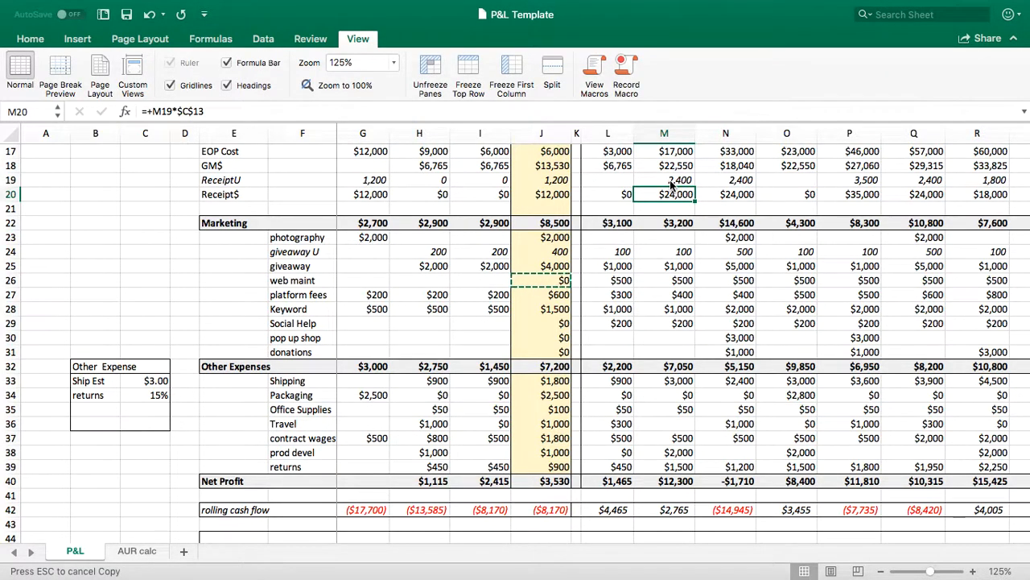
Set January's ReceiptU in L19 back to 2400 and February's ReceiptU in M19 to 0
{"action": "left_click", "coordinate": [610, 181]}
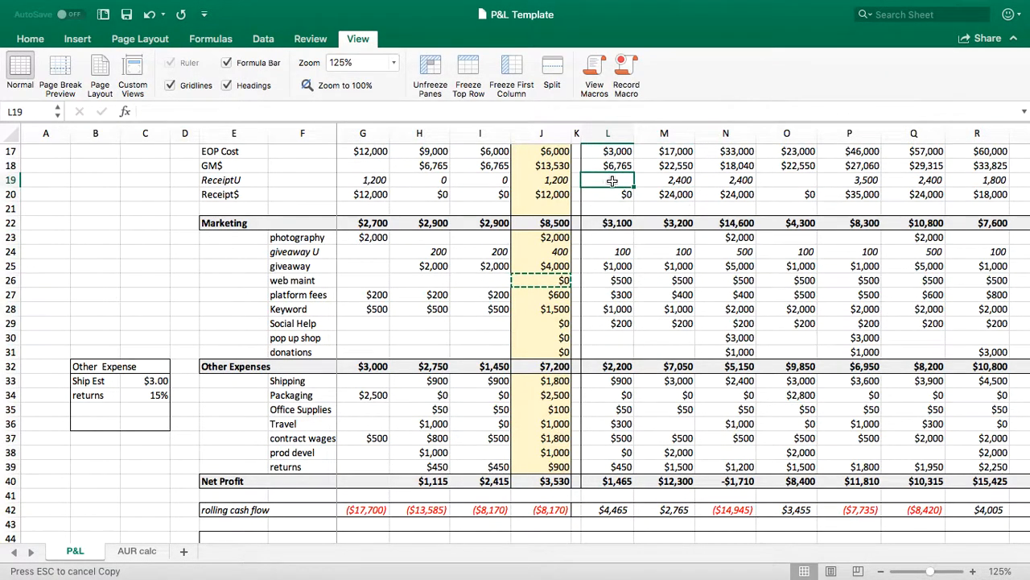
{"action": "type", "text": "24"}
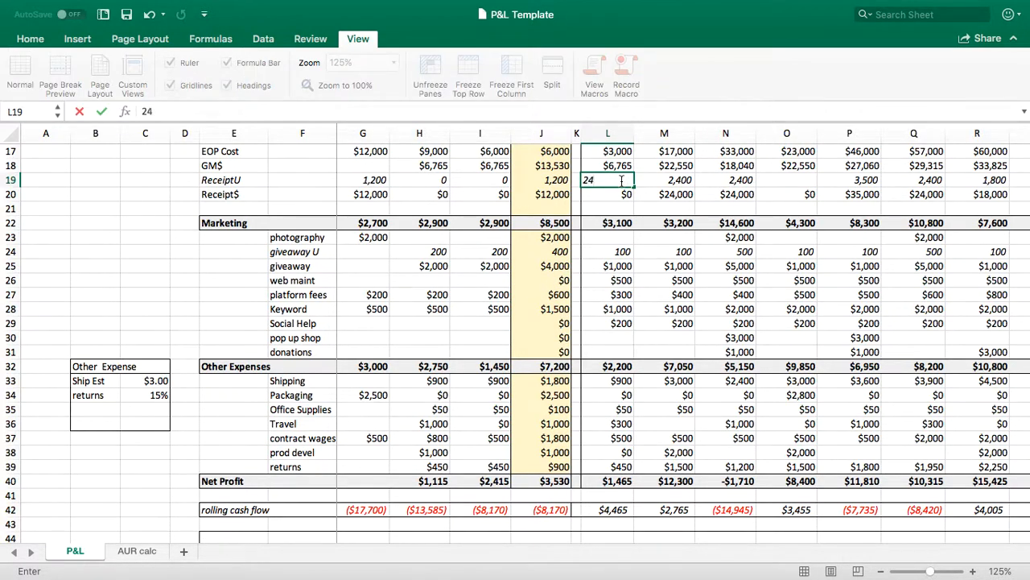
{"action": "type", "text": "00"}
{"action": "key", "text": "Return"}
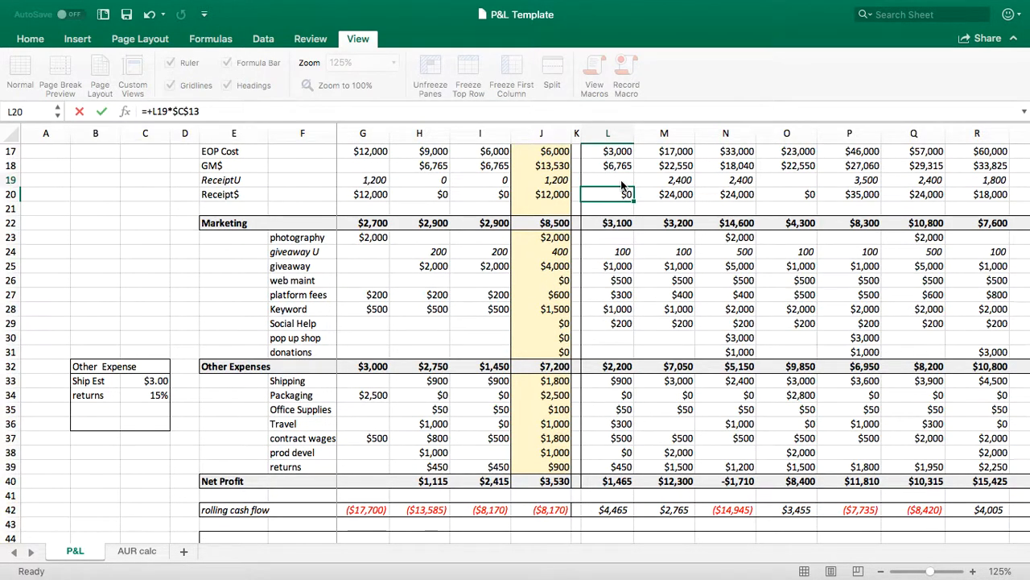
{"action": "key", "text": "Right"}
{"action": "key", "text": "Up"}
{"action": "type", "text": "0"}
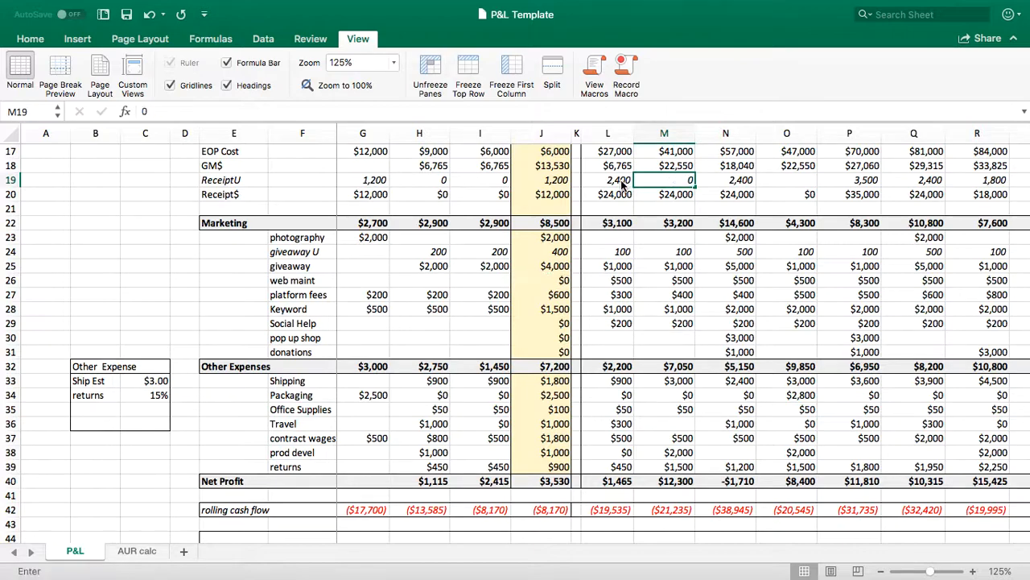
{"action": "key", "text": "Return"}
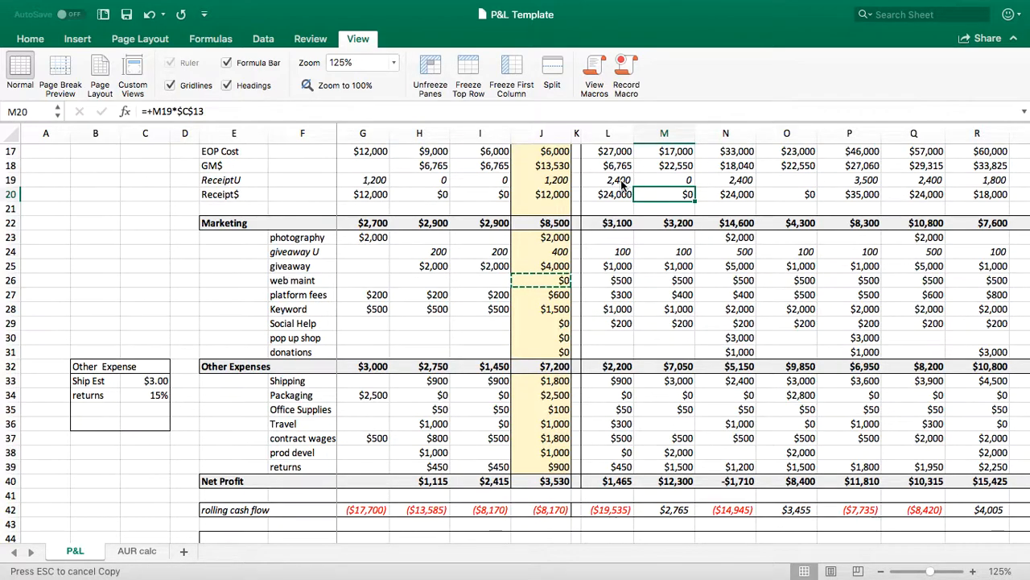
Follow February's column upward from Receipt$ in M20 to review the rows above the receipts
{"action": "key", "text": "Up"}
{"action": "key", "text": "Up"}
{"action": "key", "text": "Up"}
{"action": "key", "text": "Up"}
{"action": "key", "text": "Up"}
{"action": "key", "text": "Up"}
{"action": "key", "text": "Up"}
{"action": "key", "text": "Up"}
{"action": "key", "text": "Up"}
{"action": "key", "text": "Up"}
{"action": "key", "text": "Up"}
{"action": "key", "text": "Up"}
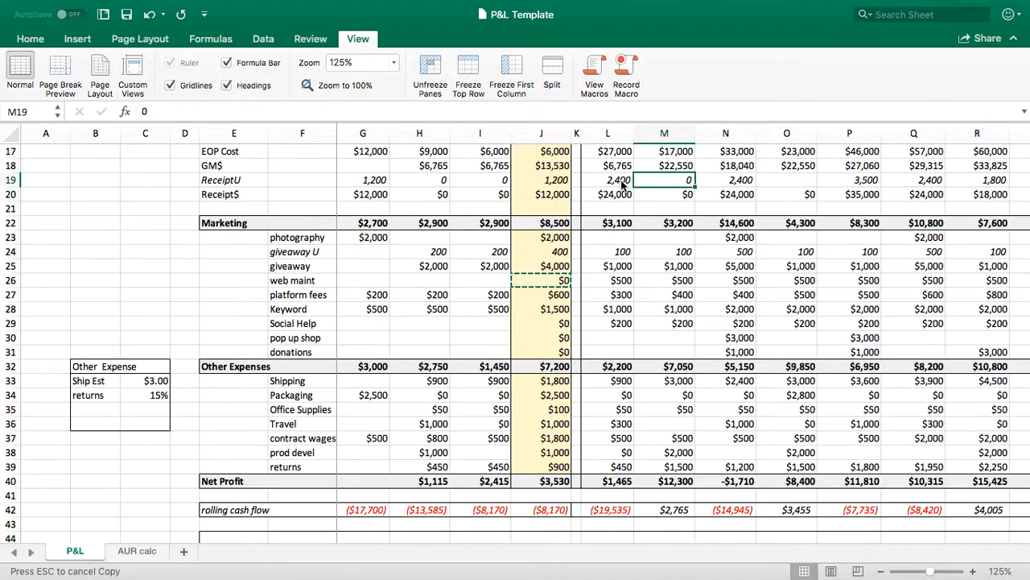